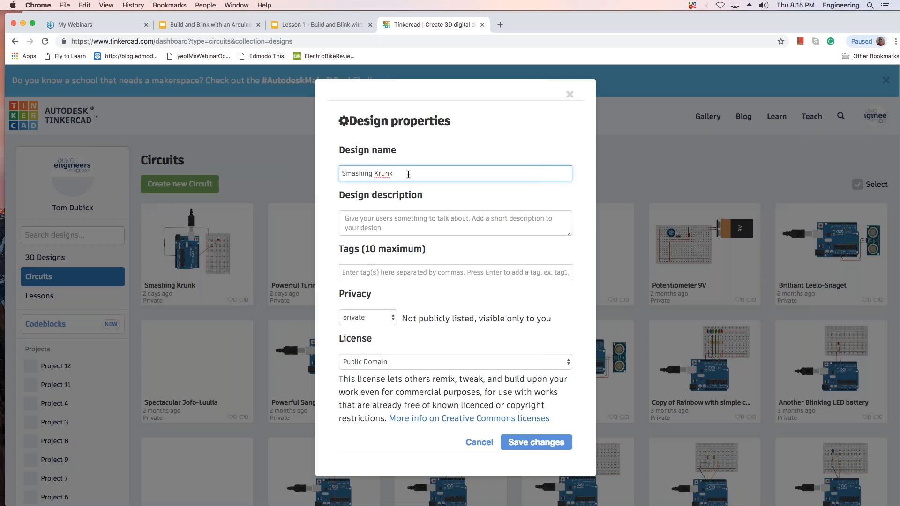
Rename the circuit as Blink LED, enter NCSO as its description and add the tag LED.
key(BackSpace)
text(Blink LED)
click(363, 222)
text(NCSO)
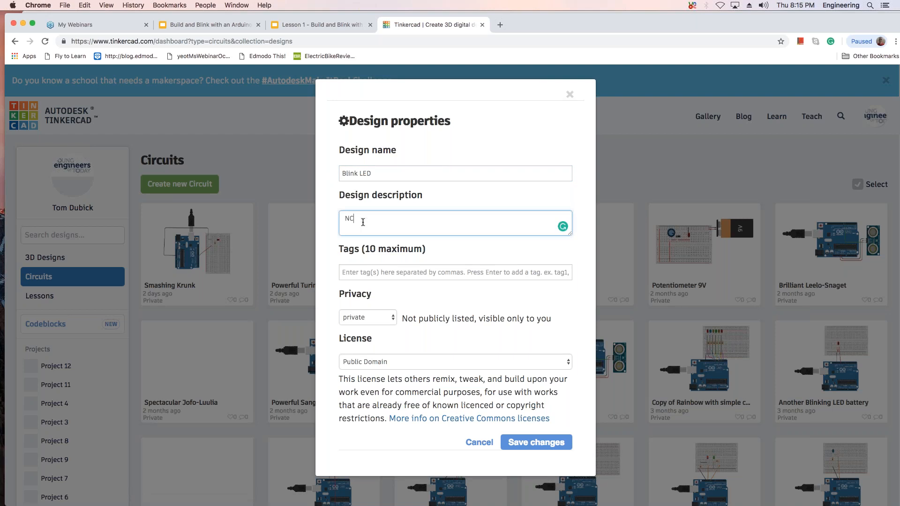
click(392, 277)
text(L)
key(BackSpace)
text(LED)
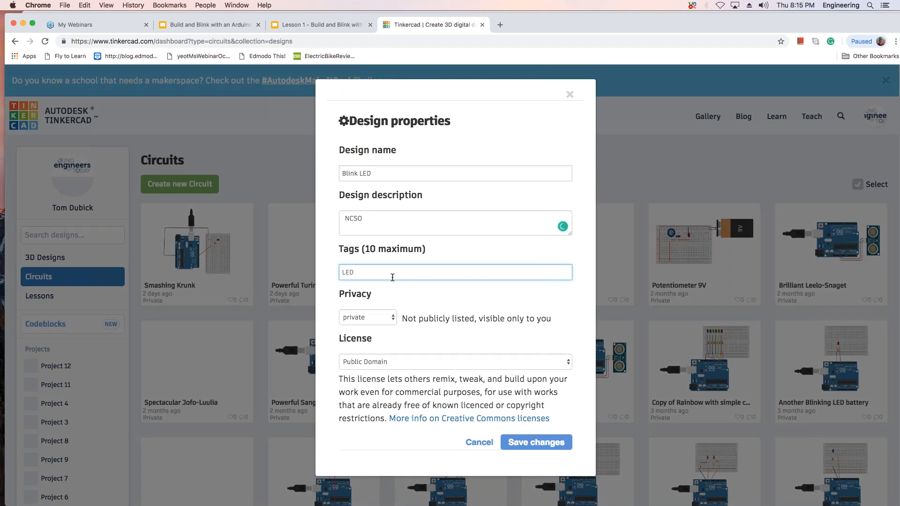
Set the design's privacy to public and save the changed properties.
click(393, 317)
click(358, 325)
click(536, 442)
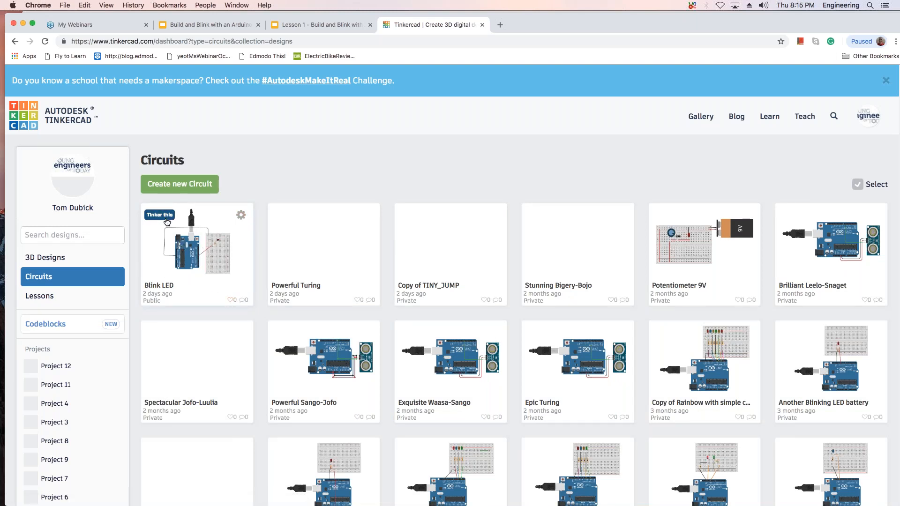
click(241, 215)
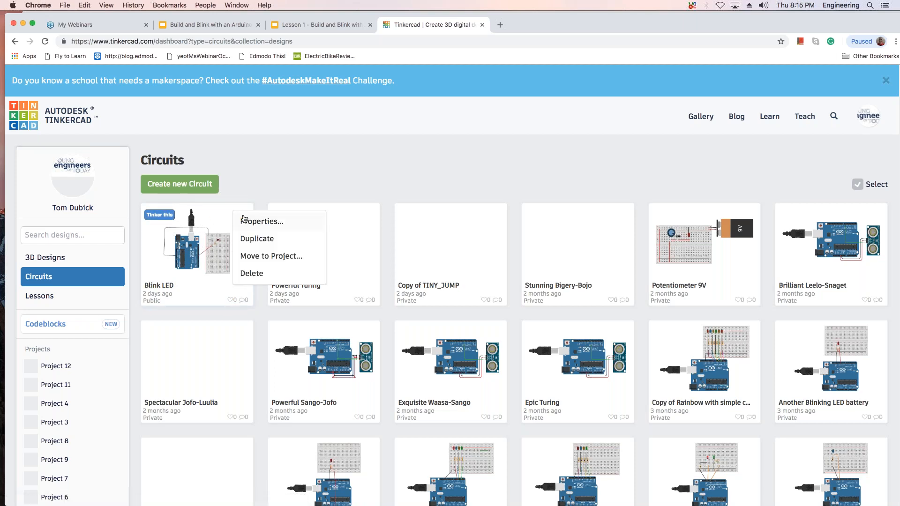
click(279, 257)
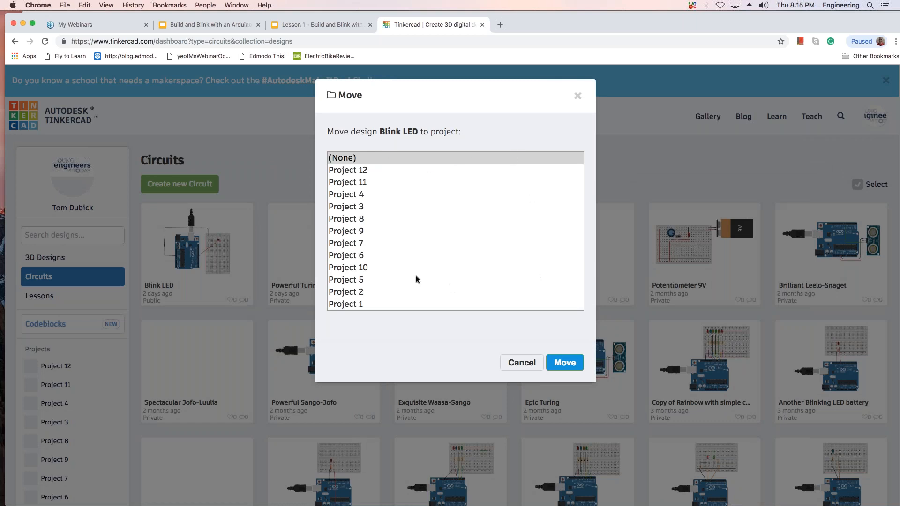
click(521, 362)
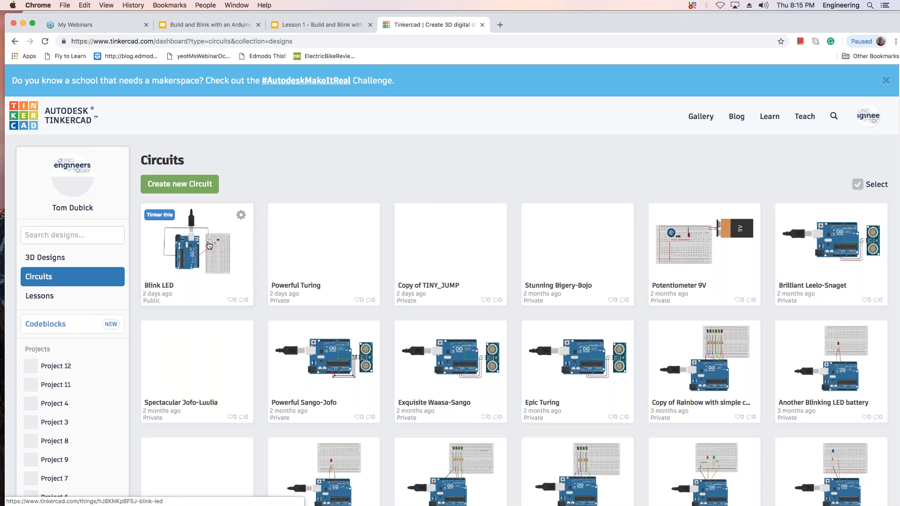
Duplicate the Blink LED circuit and return to the circuits dashboard.
click(240, 214)
click(258, 240)
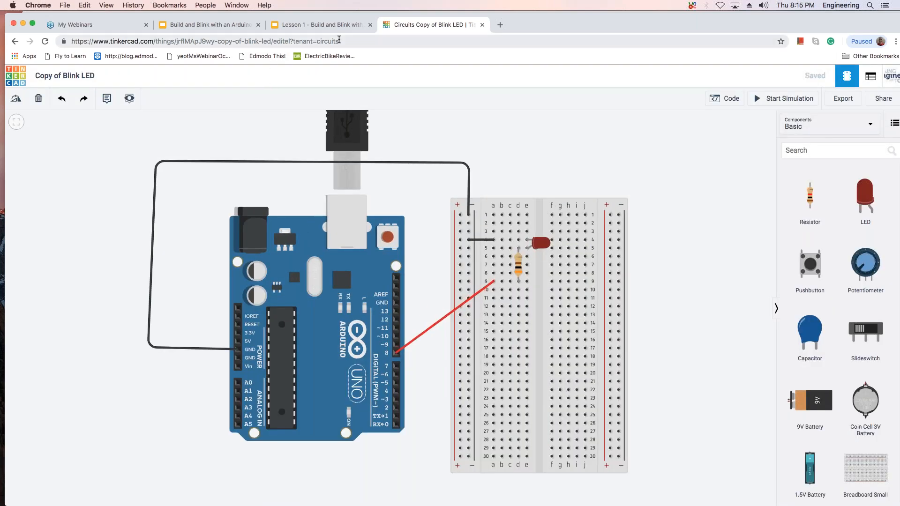
click(330, 26)
click(406, 25)
click(16, 44)
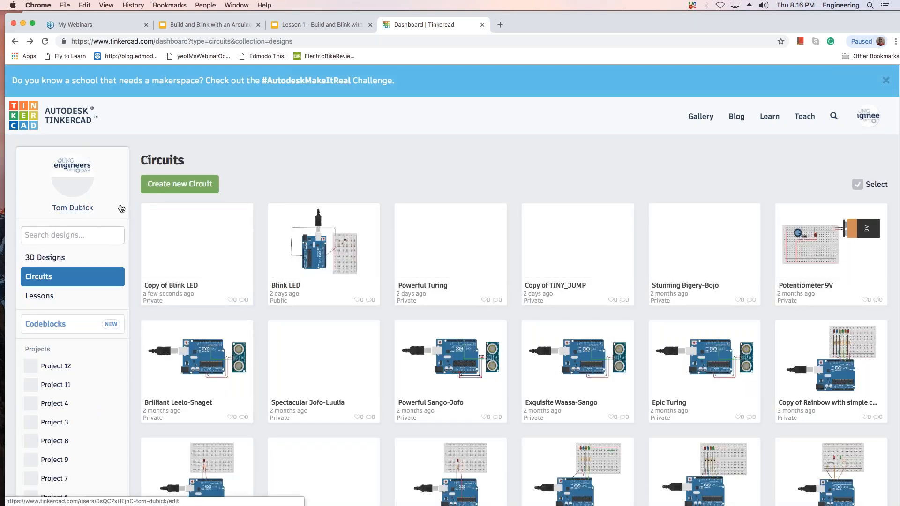
Create a new empty circuit.
click(183, 183)
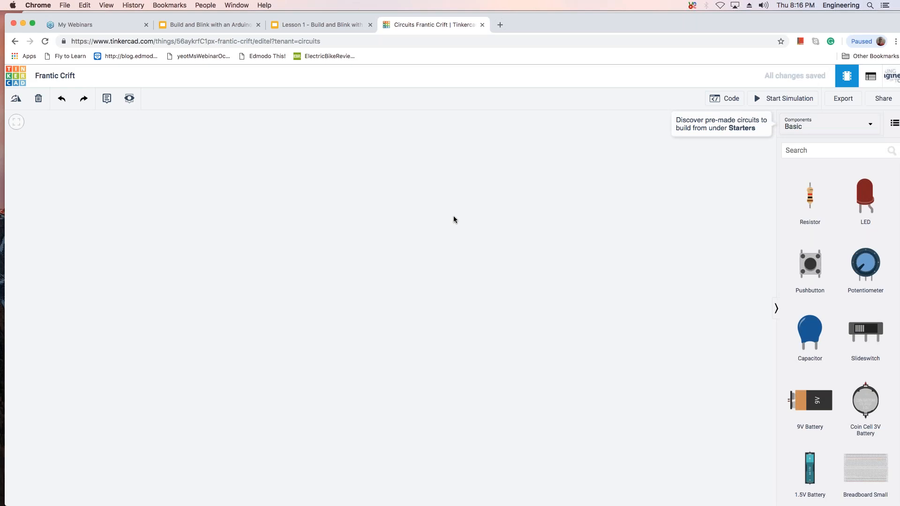
click(826, 16)
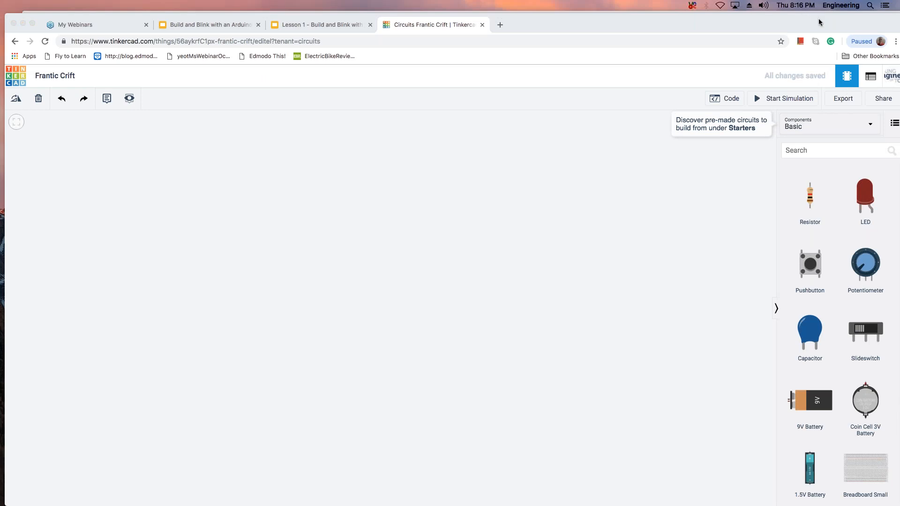
mouse_move(762, 21)
mouse_down()
mouse_move(685, 14)
mouse_move(761, 5)
mouse_up()
Show all components, search for arduino and place an Arduino Uno R3 on the workplane.
click(838, 124)
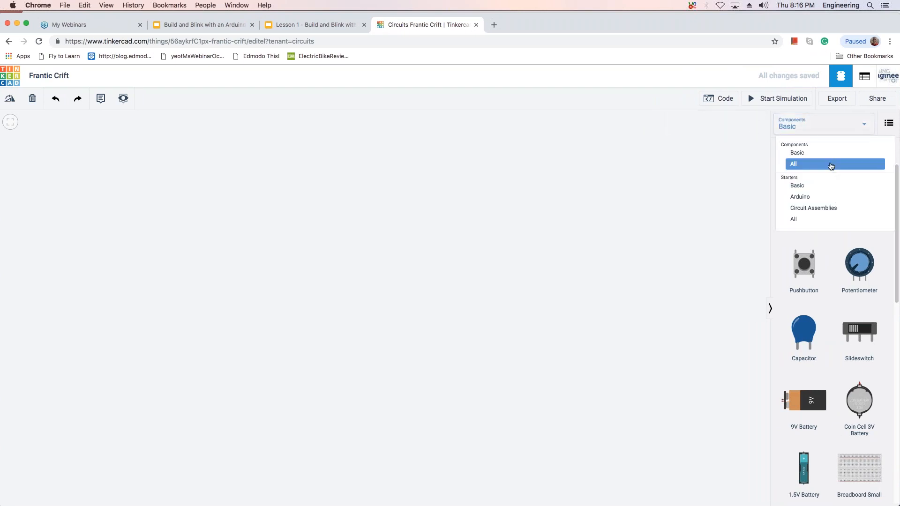
click(831, 164)
click(810, 150)
text(arduino)
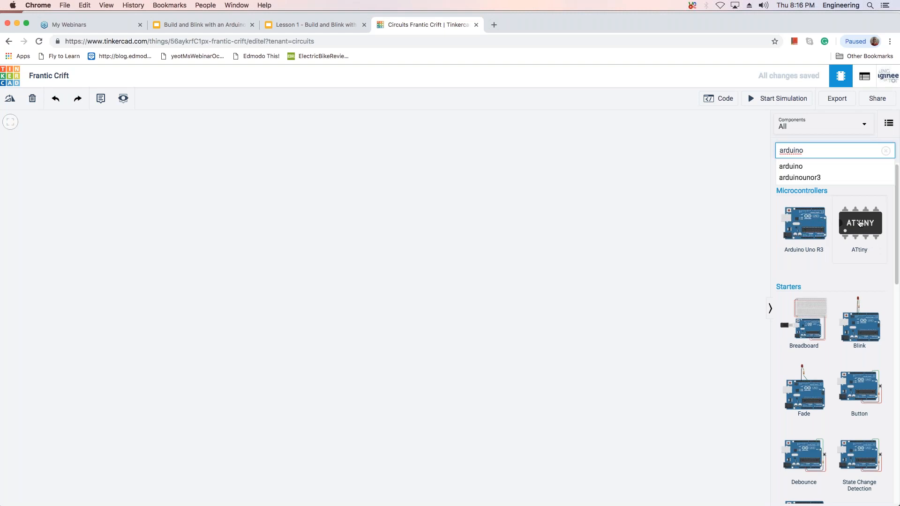
drag(805, 225, 419, 228)
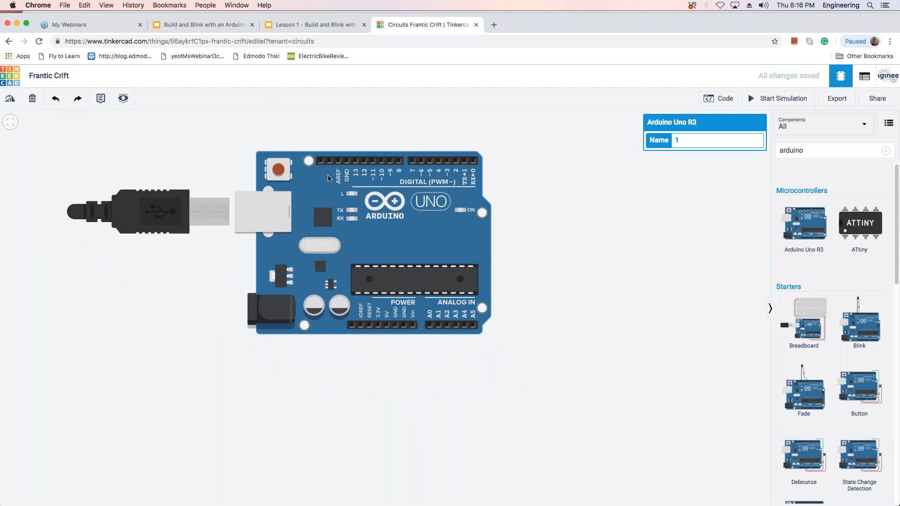
Rotate the Arduino Uno 90 degrees clockwise and move it down so its USB cable shows above the board.
key(r)
key(r)
key(r)
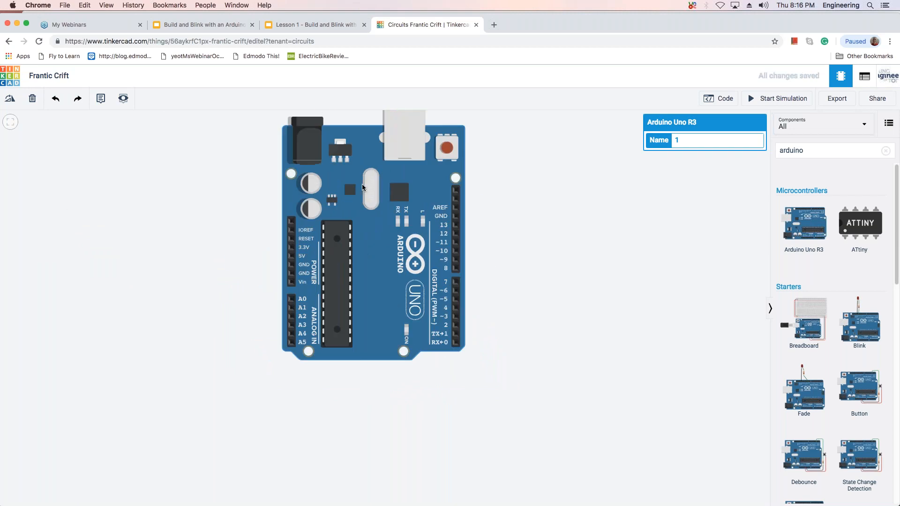
drag(387, 209, 317, 326)
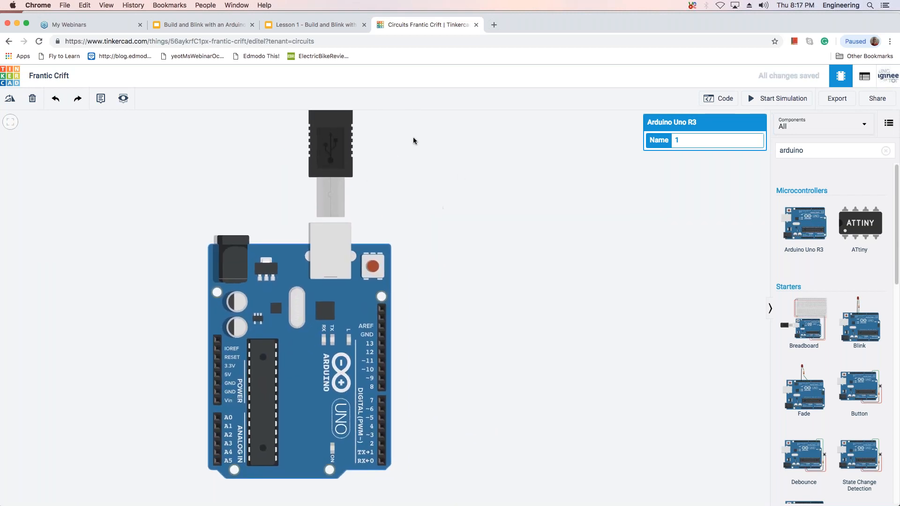
Run the simulation briefly with only the Arduino connected, and stop it.
click(770, 100)
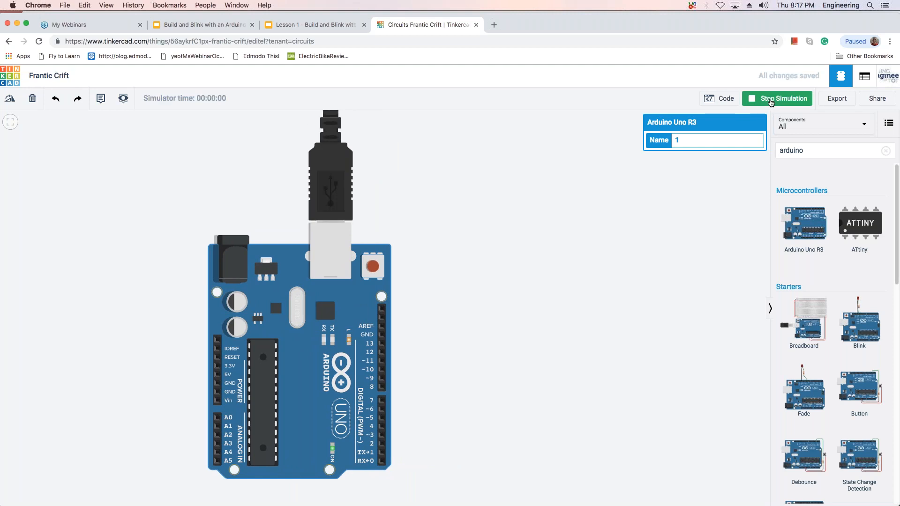
click(770, 100)
click(770, 100)
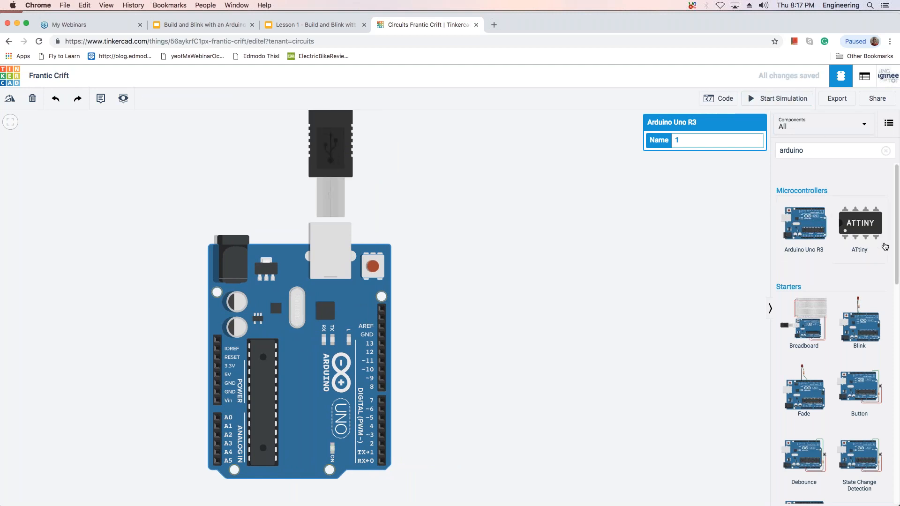
Search the components for breadboard and place a Breadboard Small to the right of the Arduino.
drag(813, 153, 740, 152)
key(BackSpace)
text(bre)
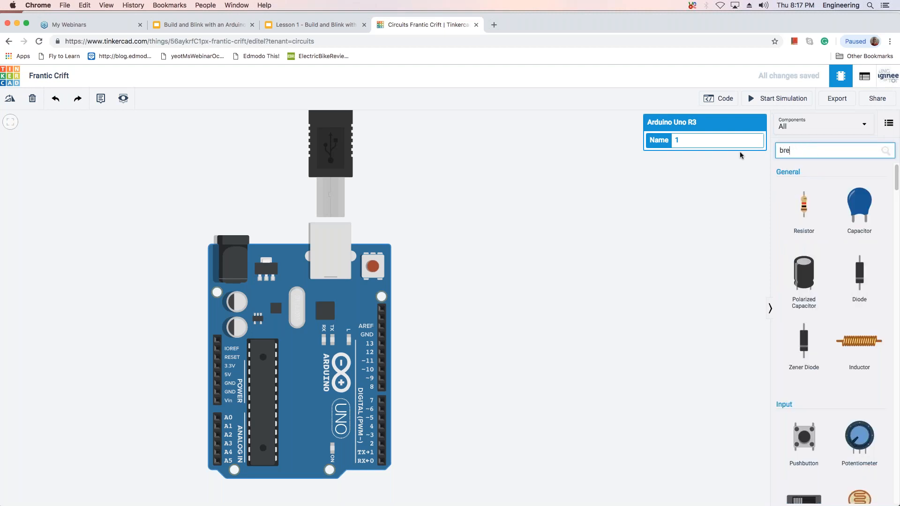
text(adboard)
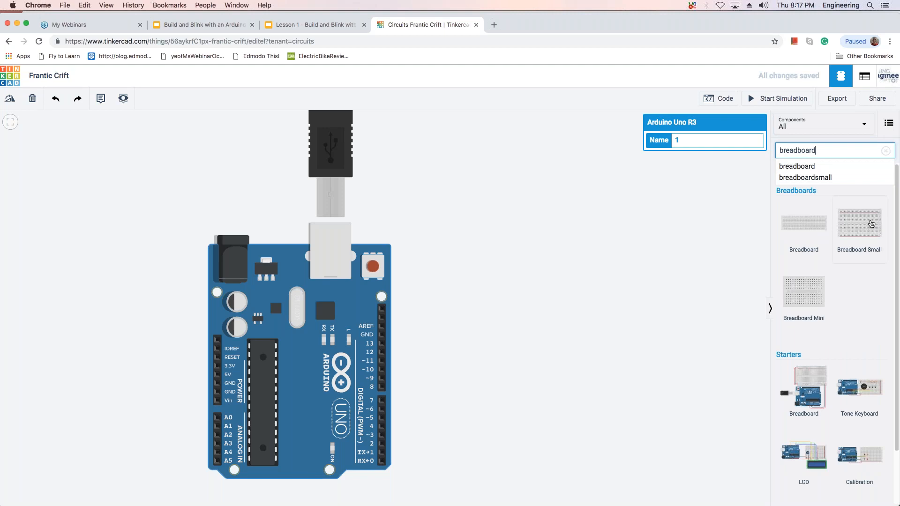
drag(865, 230, 604, 300)
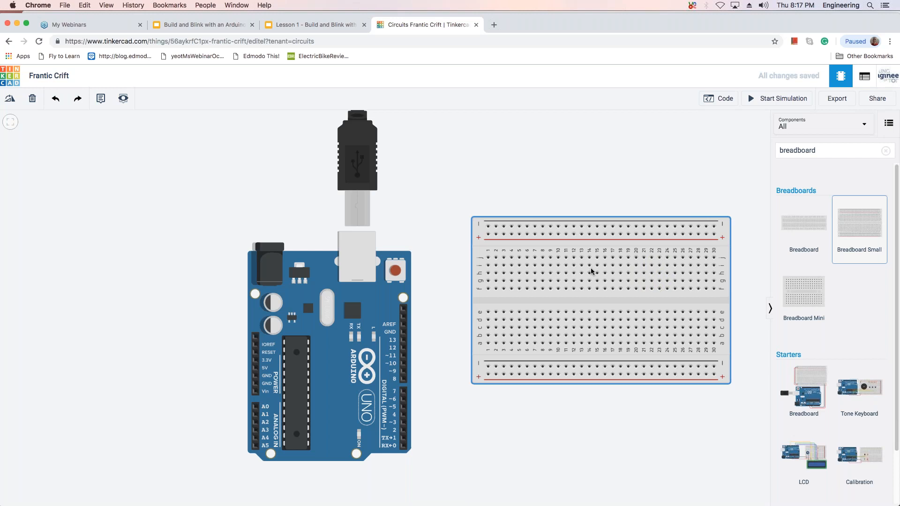
Rotate the small breadboard 90 degrees clockwise so it stands upright, and position it beside the Arduino.
key(r)
key(r)
key(r)
drag(598, 259, 551, 311)
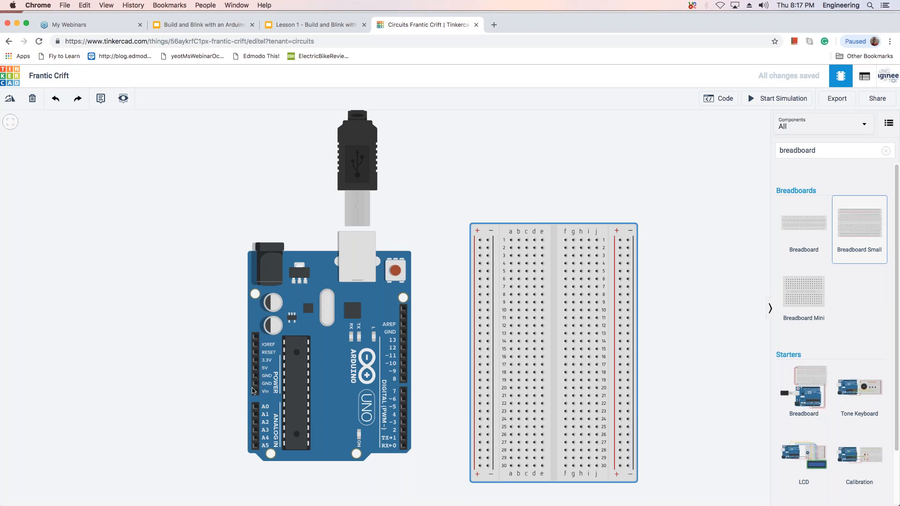
Route a wire from the Arduino's 5V pin around the board to row 1 of the breadboard's left positive rail.
click(255, 369)
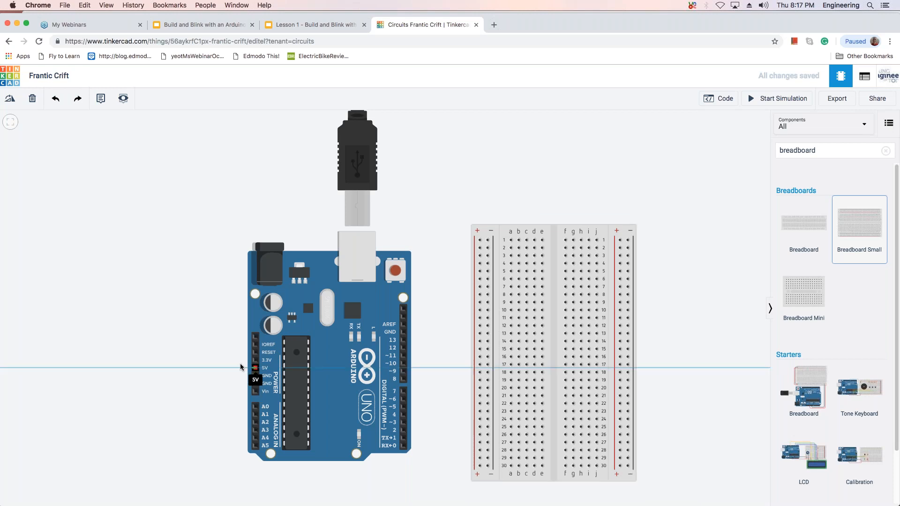
click(202, 369)
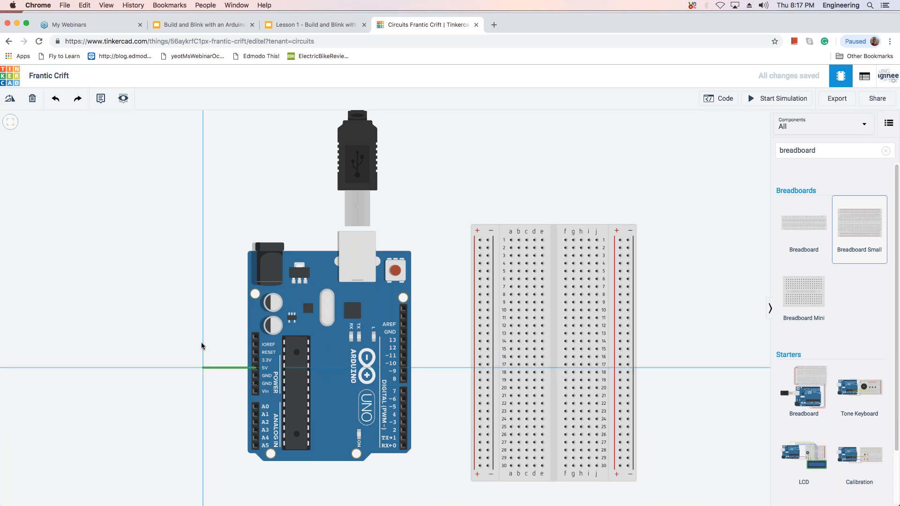
click(204, 200)
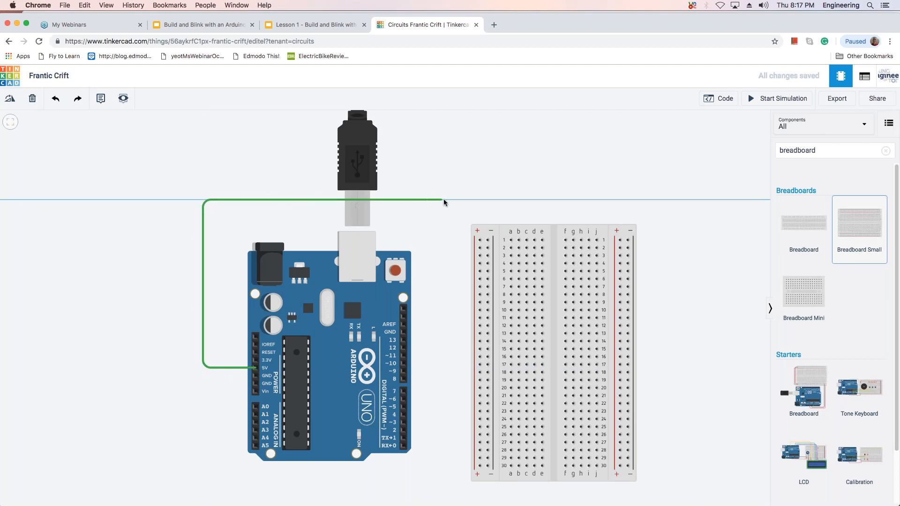
click(475, 200)
click(479, 239)
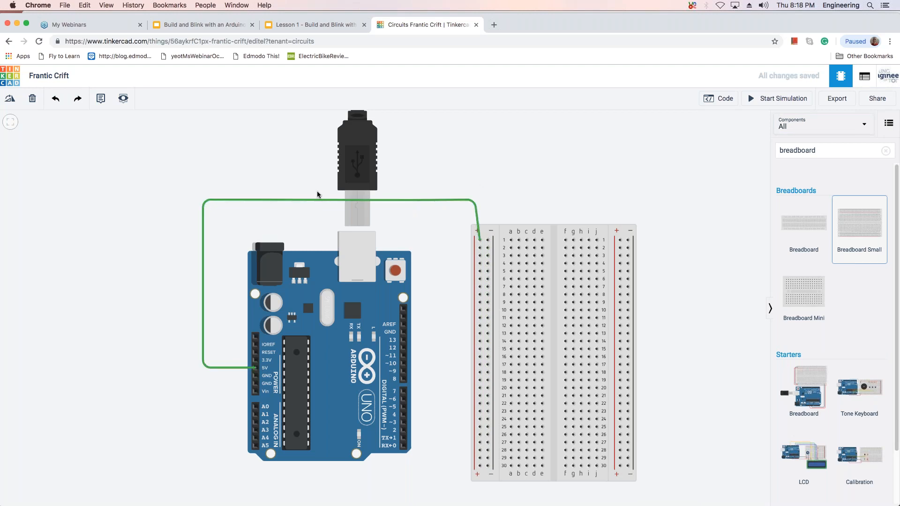
Delete the wire running from the 5V pin to the breadboard's positive rail.
click(268, 200)
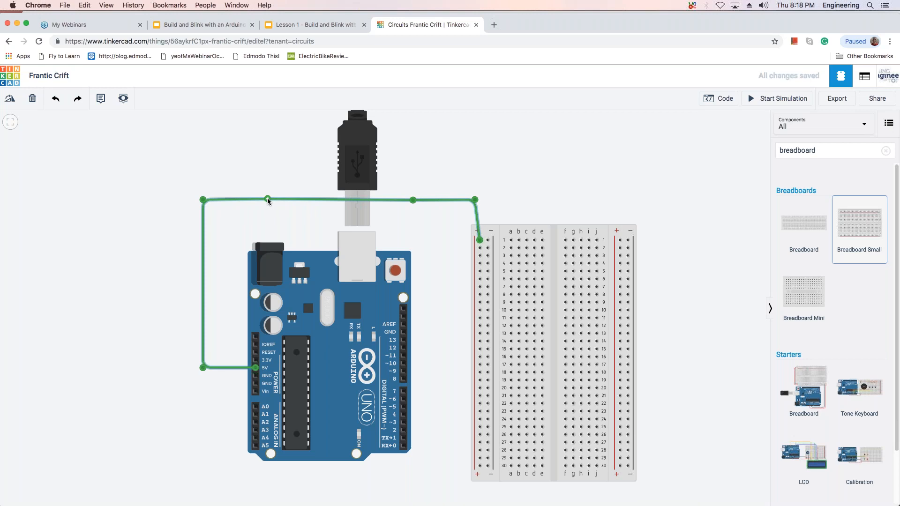
click(426, 180)
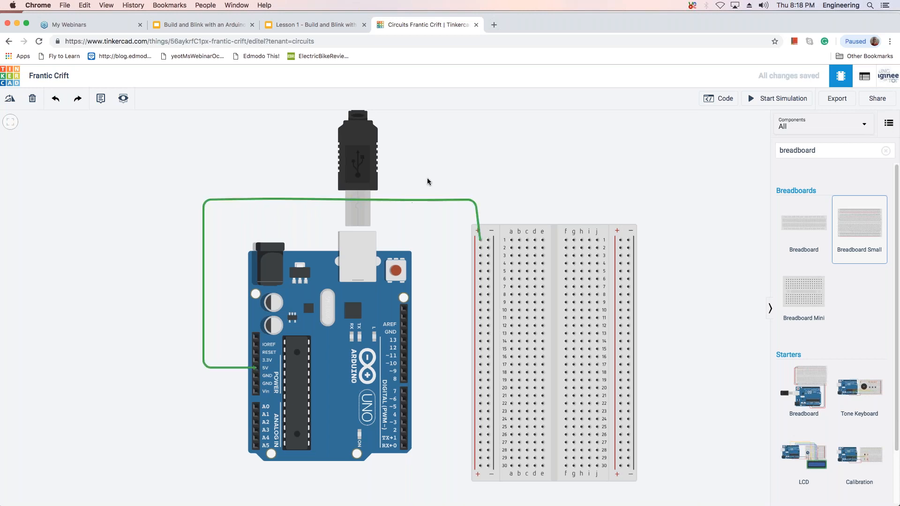
click(414, 201)
key(Delete)
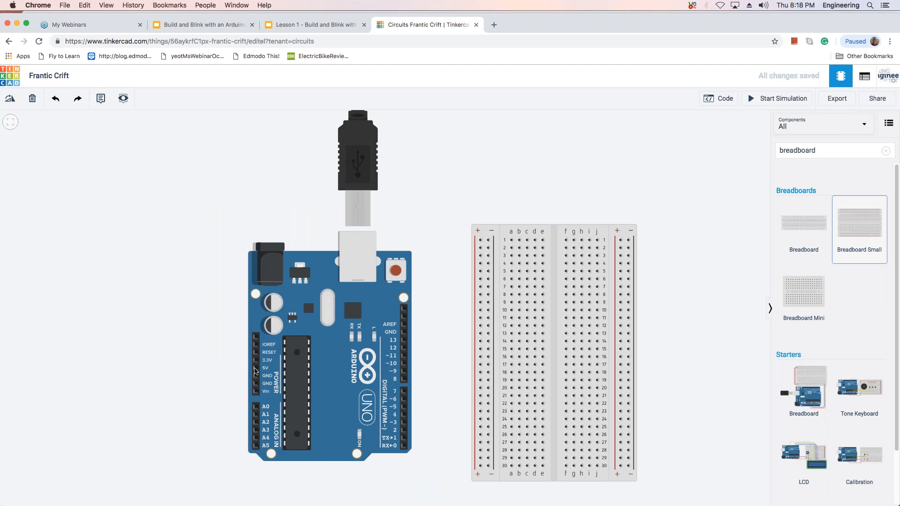
Wire the Arduino's 5V pin to row 1 of the left positive rail, routing it with right-angle bends wide around the board.
click(256, 368)
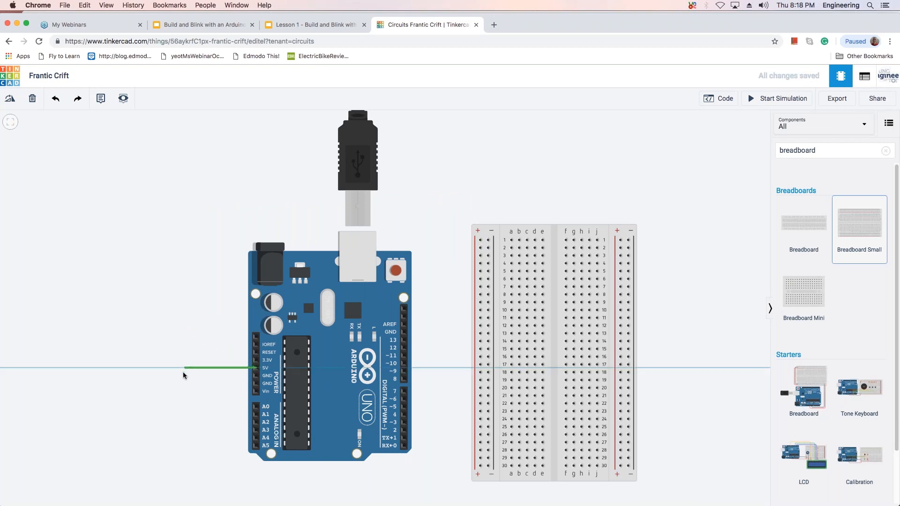
click(183, 367)
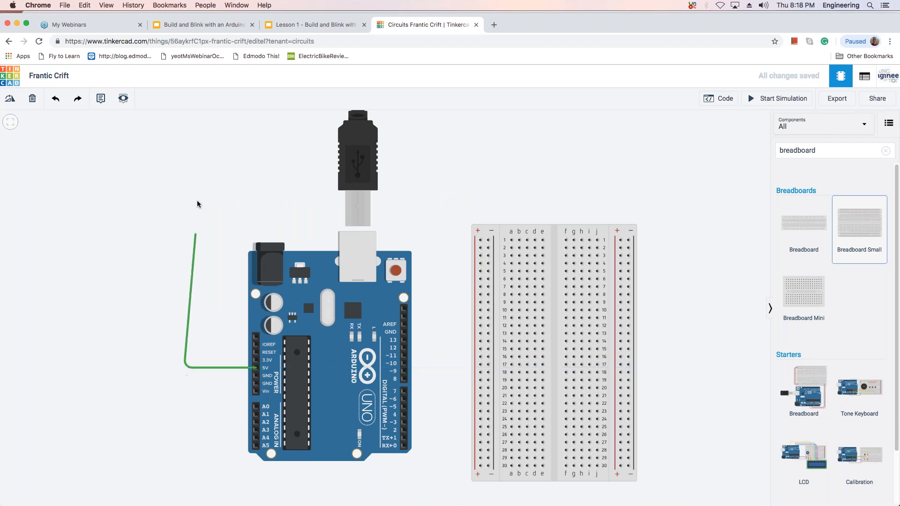
click(183, 177)
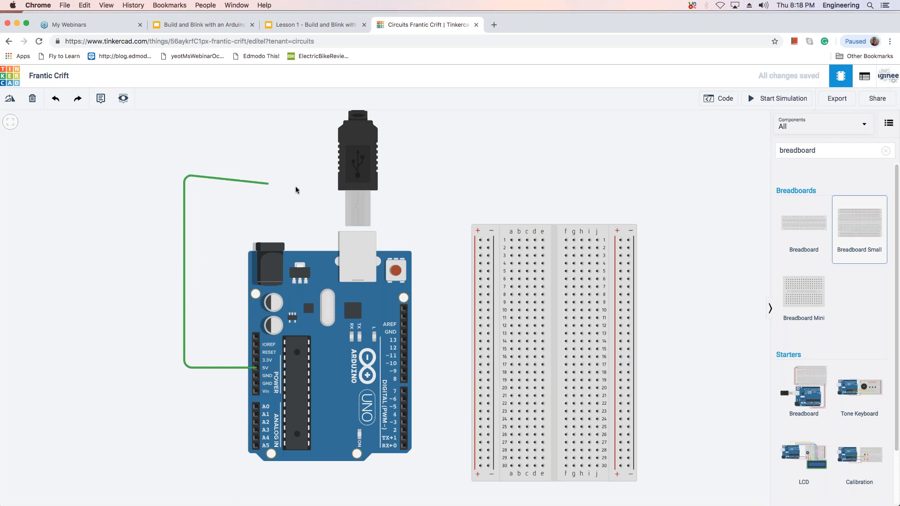
click(471, 175)
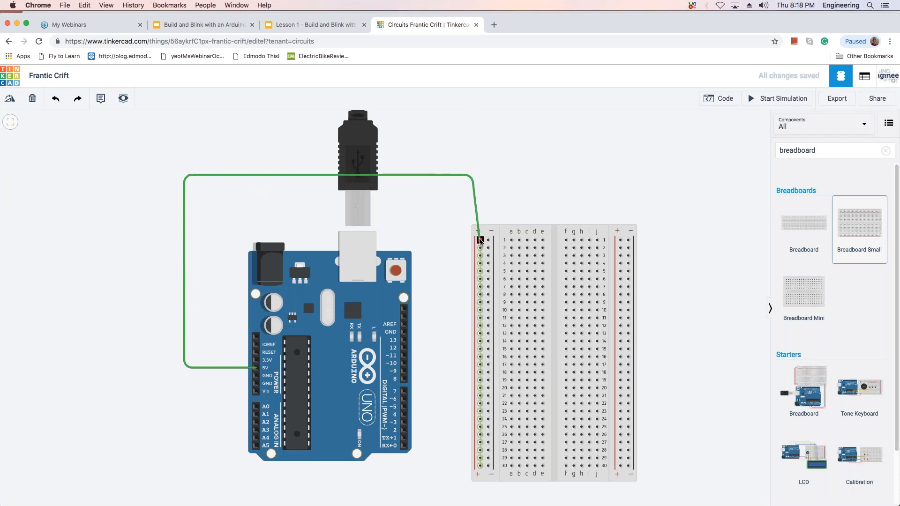
click(480, 240)
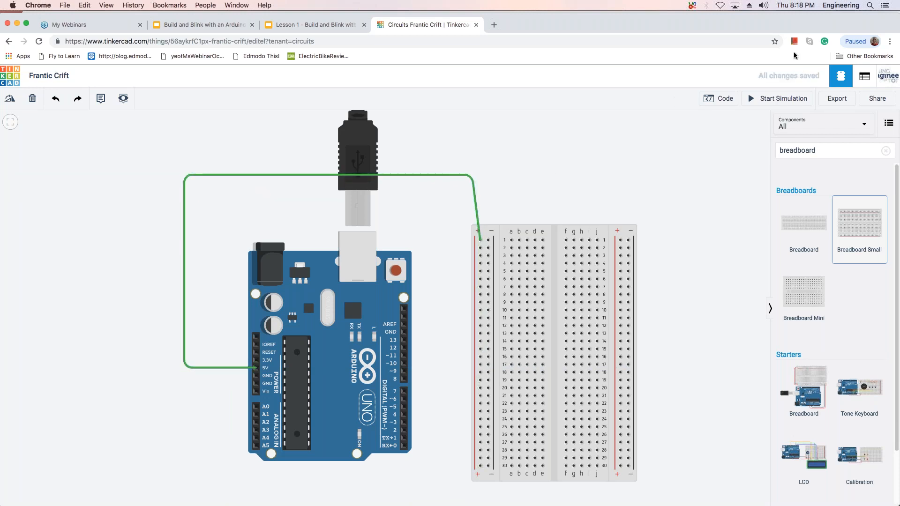
drag(827, 22, 820, 2)
click(874, 422)
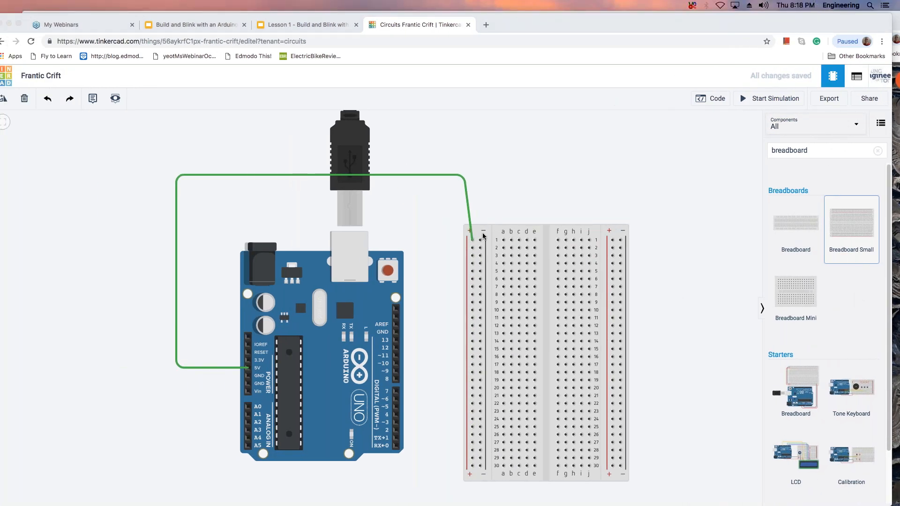
click(420, 174)
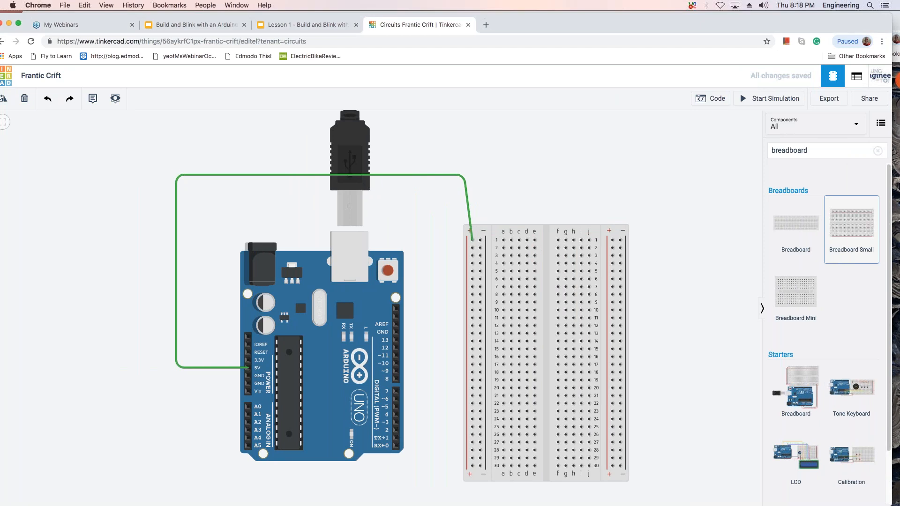
Add two bend points to the 5V wire's upper horizontal run, near its corner above the breadboard.
click(420, 174)
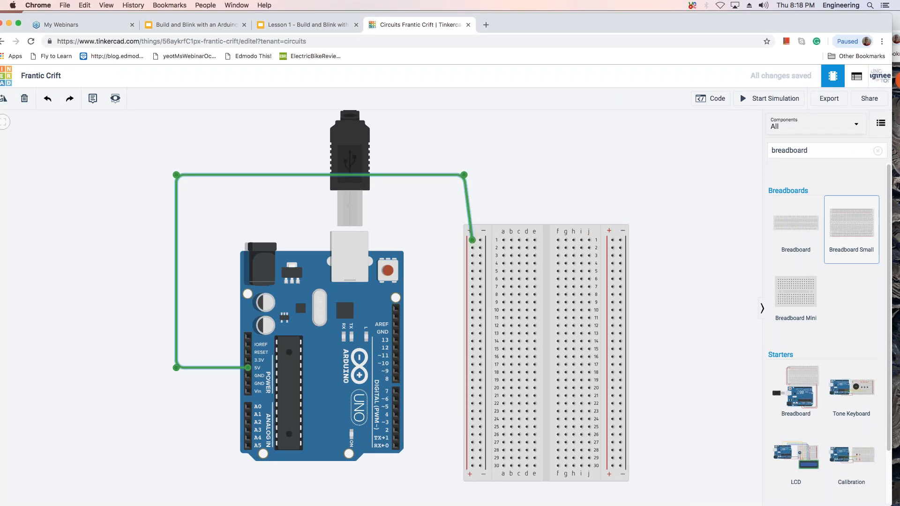
double_click(420, 173)
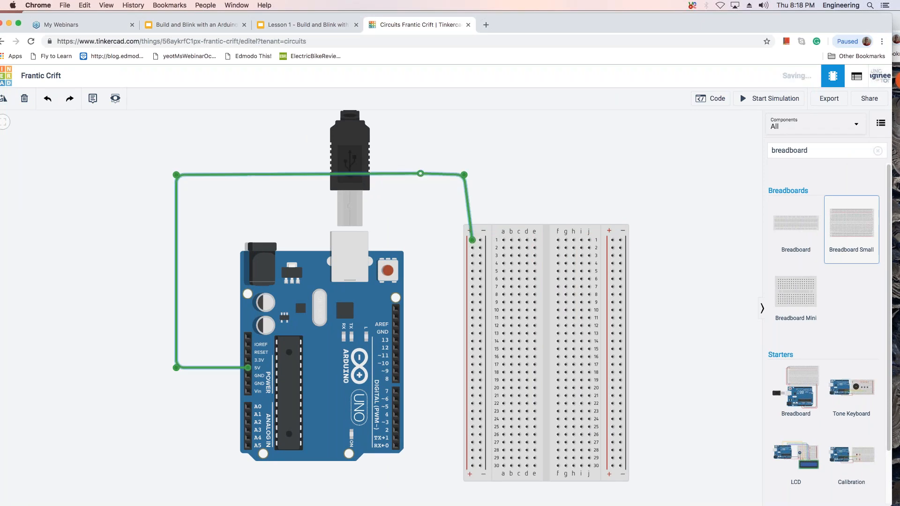
click(477, 153)
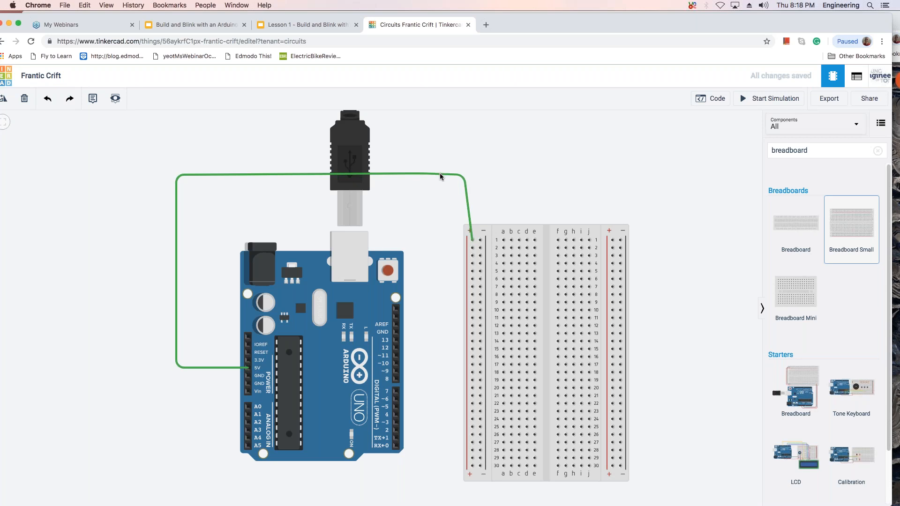
click(439, 173)
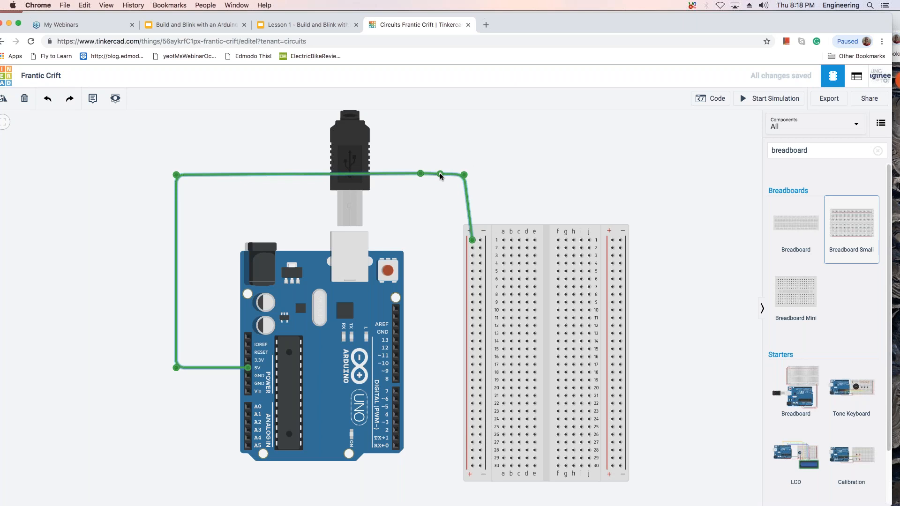
View the circuit's component list, return to the circuit drawing and deselect the 5V wire.
click(849, 80)
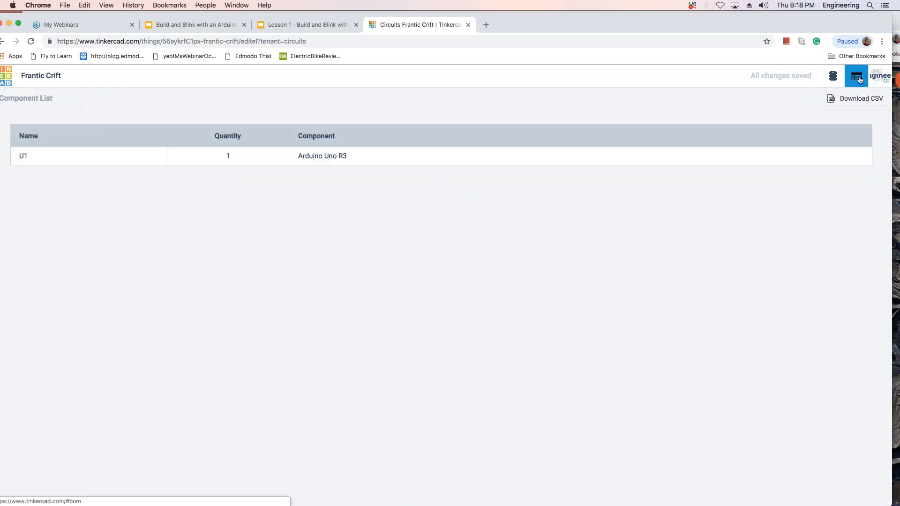
click(830, 80)
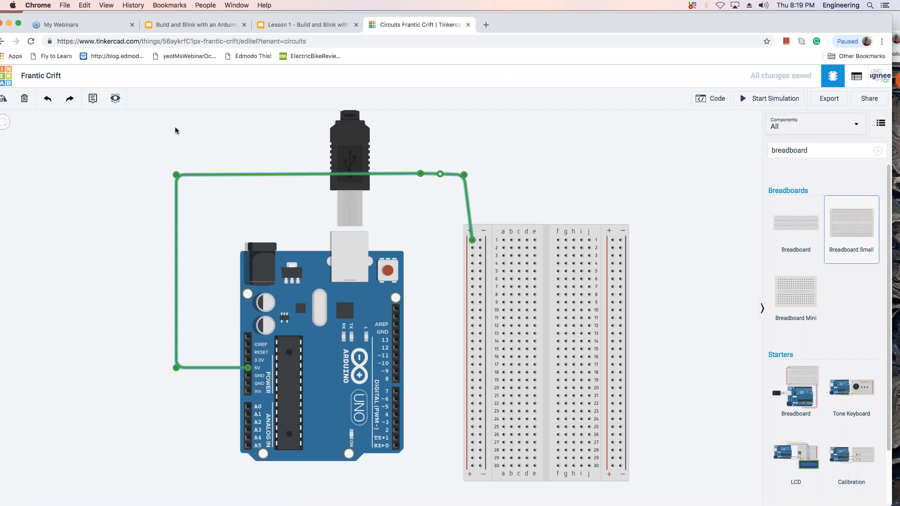
click(653, 180)
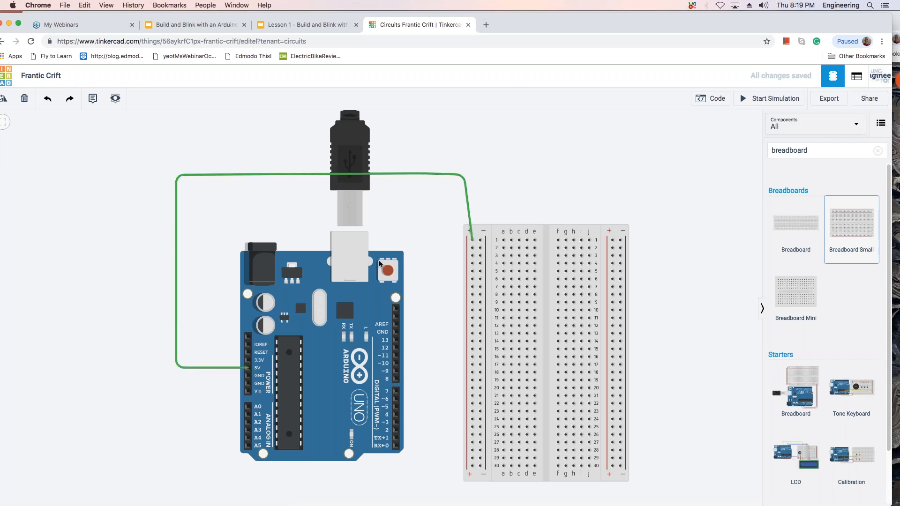
Wire the Arduino's GND pin below 5V to row 1 of the left negative rail, routing it outside the 5V wire.
click(248, 378)
click(133, 375)
click(138, 152)
click(482, 158)
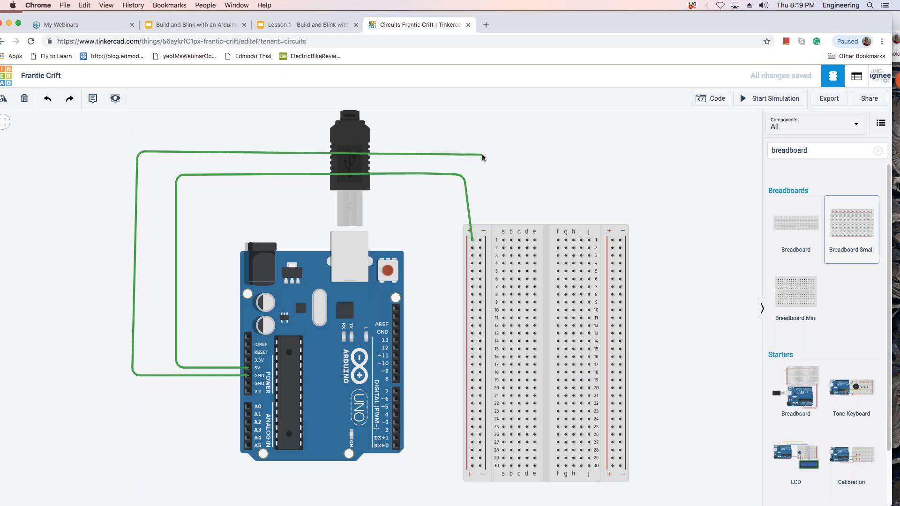
click(480, 241)
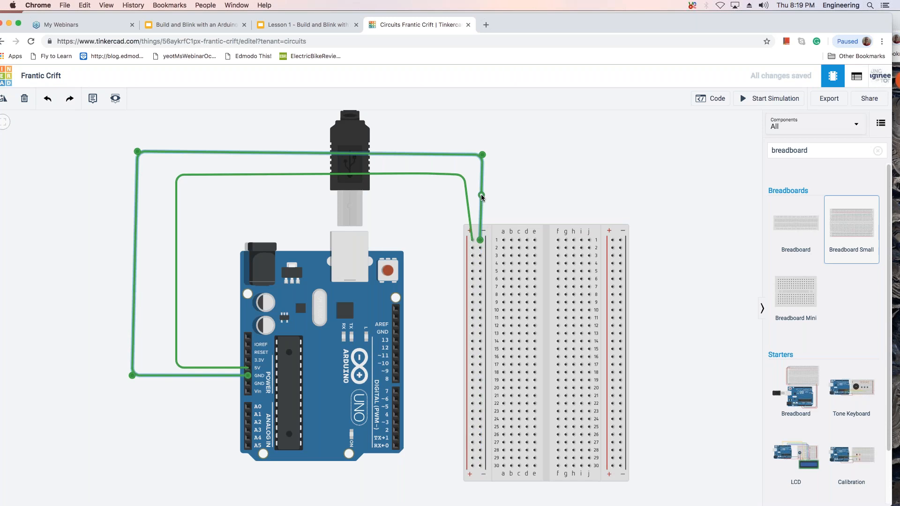
Start the circuit simulation briefly and stop it.
click(858, 129)
click(742, 156)
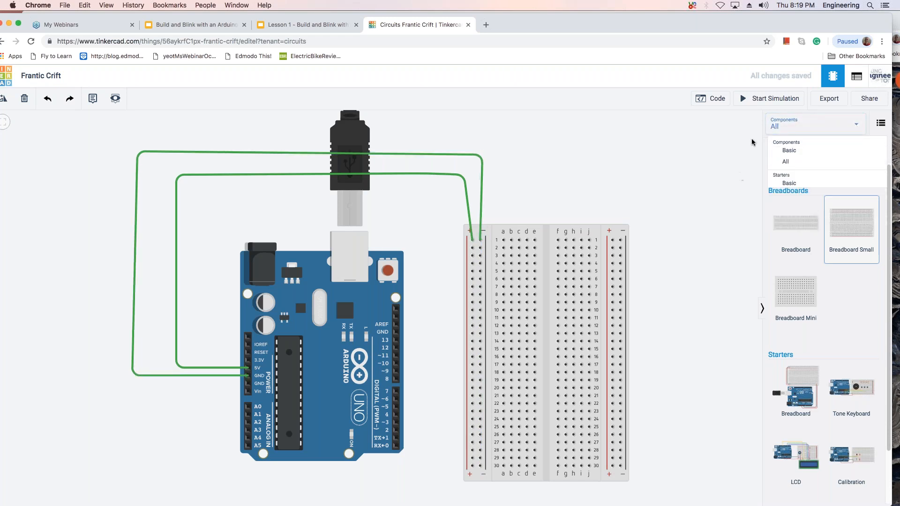
click(747, 100)
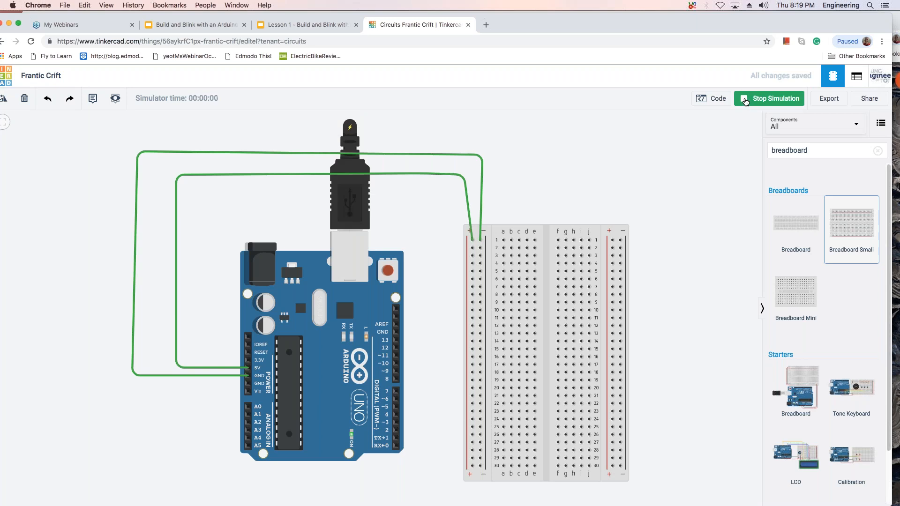
click(746, 101)
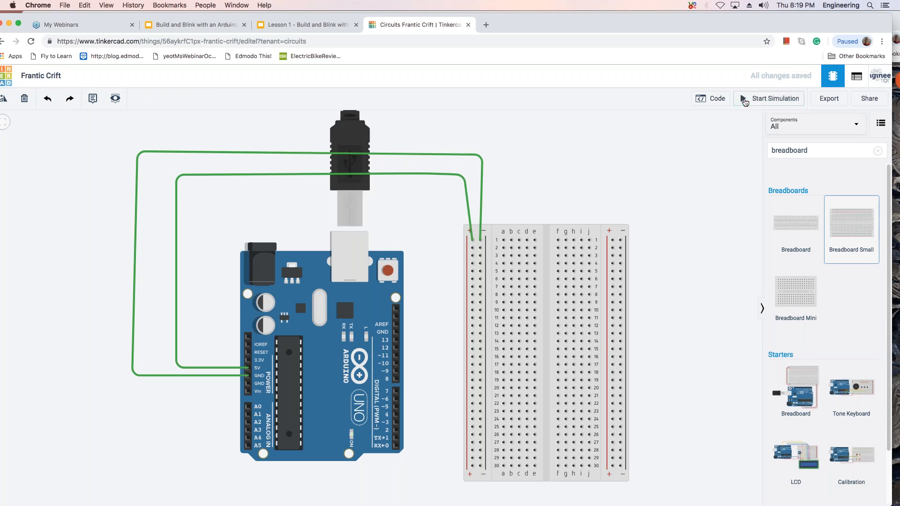
Clear the breadboard search so the full component library is listed.
click(850, 298)
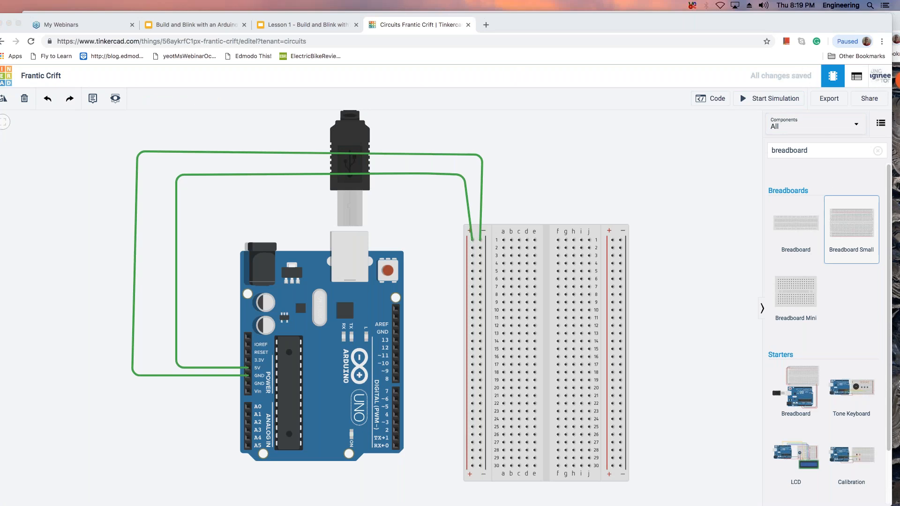
click(446, 152)
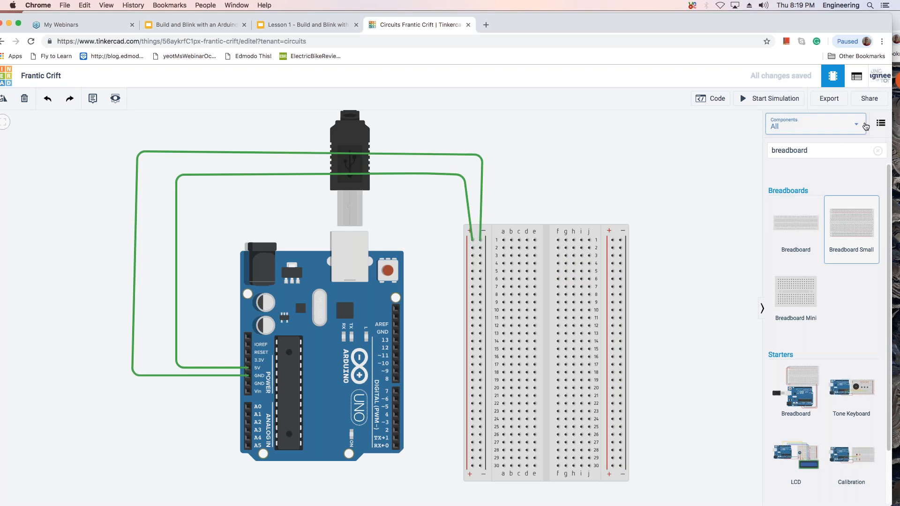
click(877, 150)
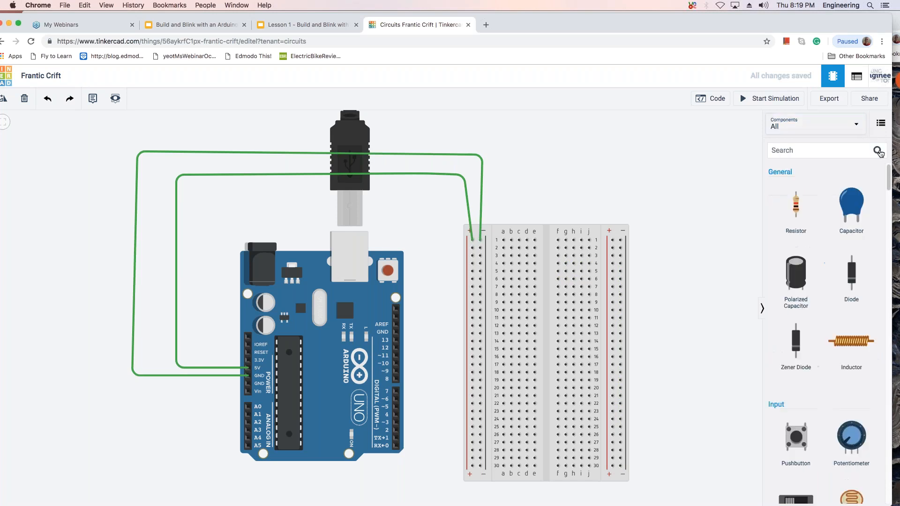
Add a bend point to the GND wire's upper horizontal run, near its corner above the breadboard.
click(448, 155)
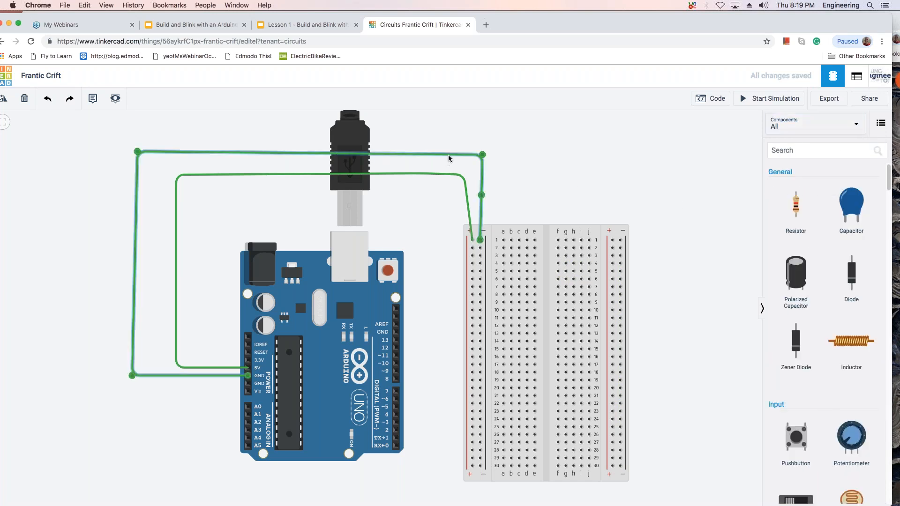
click(448, 155)
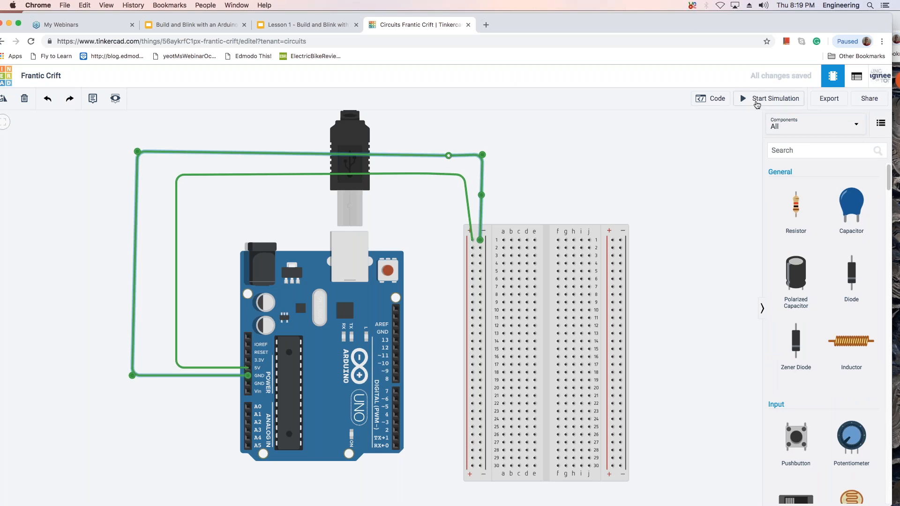
click(653, 151)
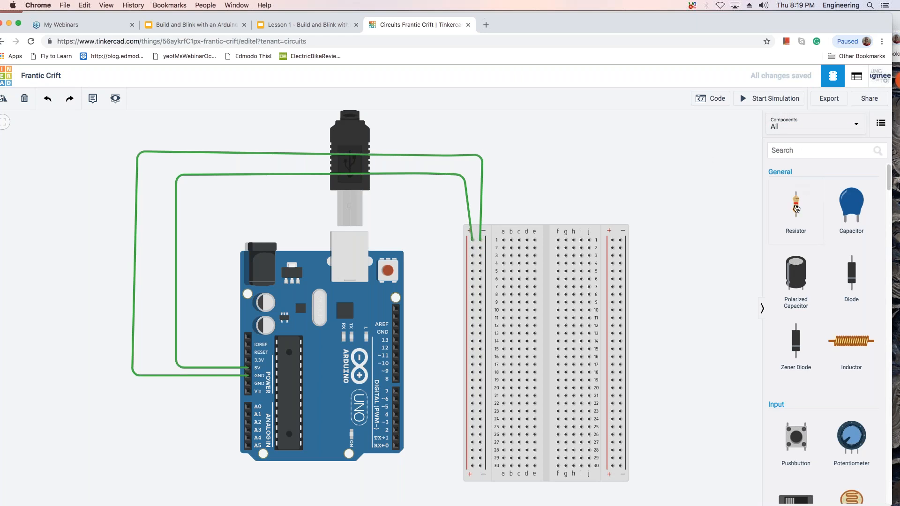
Place a resistor above the breadboard and set its resistance to 300 Ω.
drag(795, 208, 643, 203)
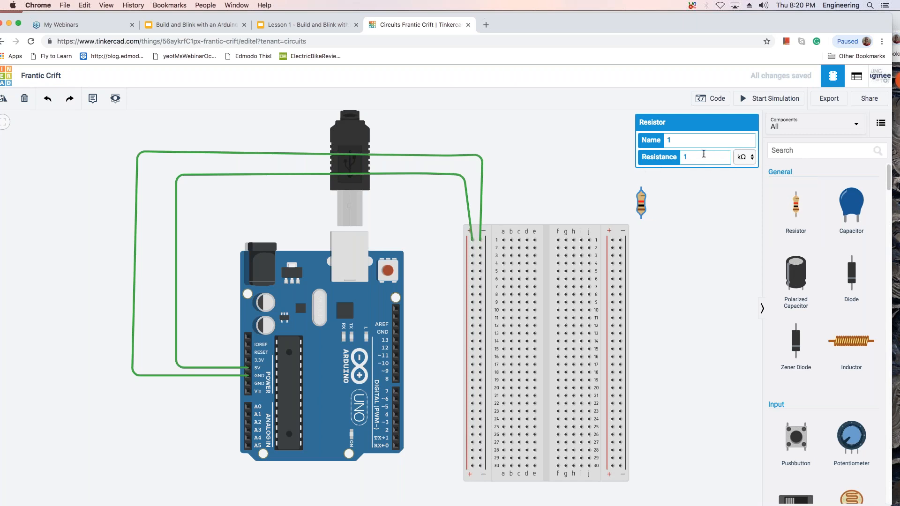
click(703, 154)
text(300)
click(745, 156)
click(750, 149)
click(669, 189)
Rotate the resistor to horizontal and seat it in row 2, from the left negative rail to hole b2.
drag(645, 193, 485, 262)
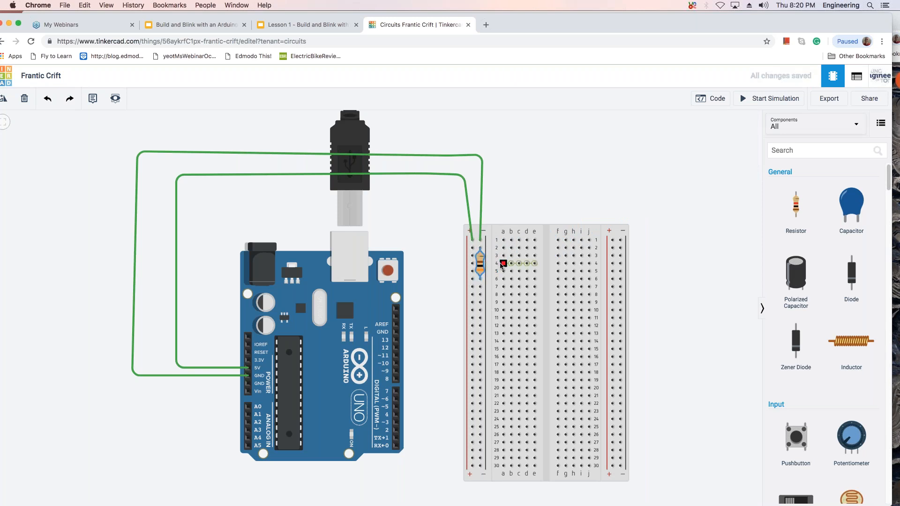
key(r)
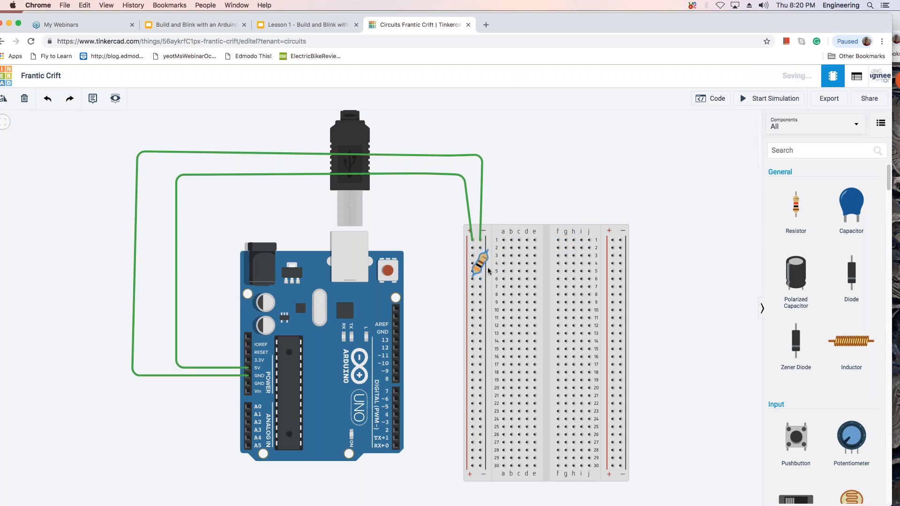
drag(489, 262, 498, 246)
click(480, 235)
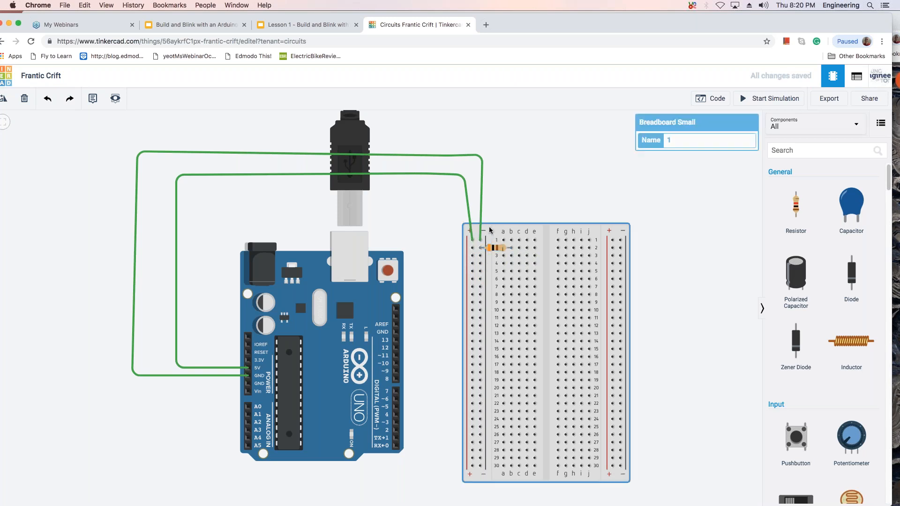
Change the color of the GND wire to black.
click(479, 161)
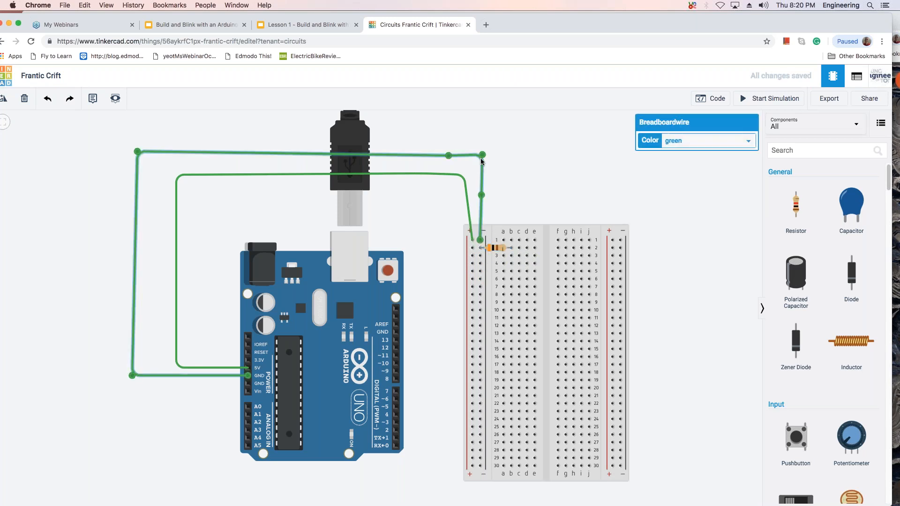
click(751, 142)
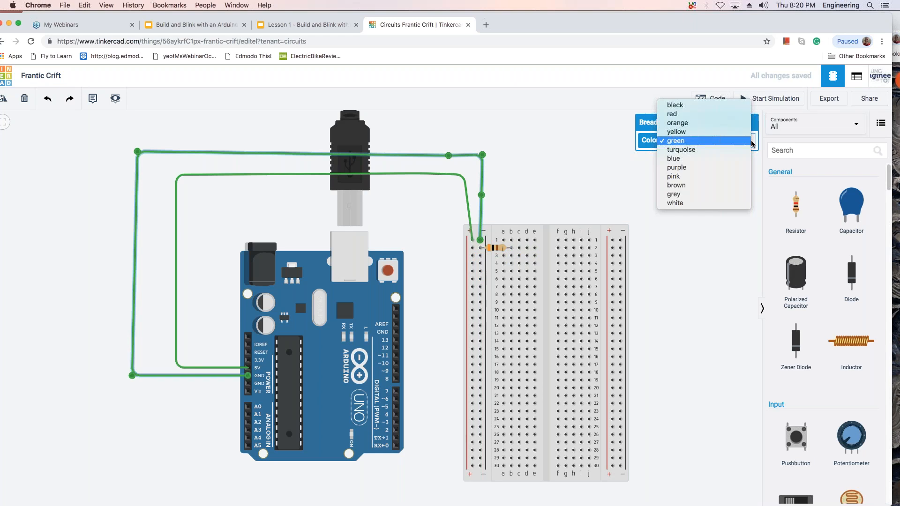
click(726, 105)
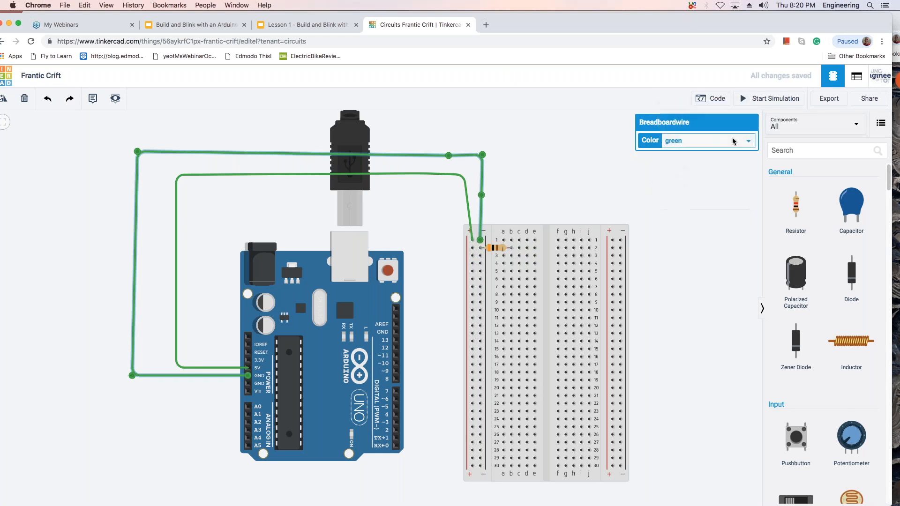
Change the color of the 5V wire to red.
click(462, 193)
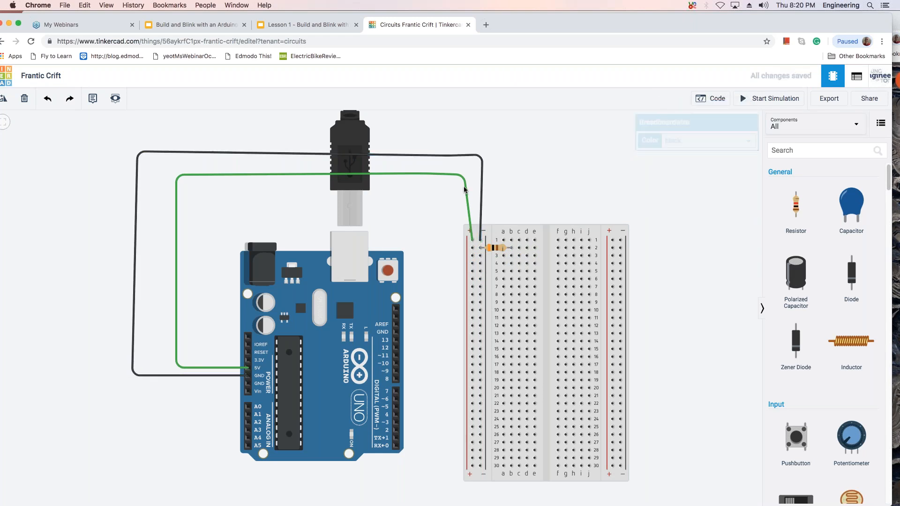
click(467, 194)
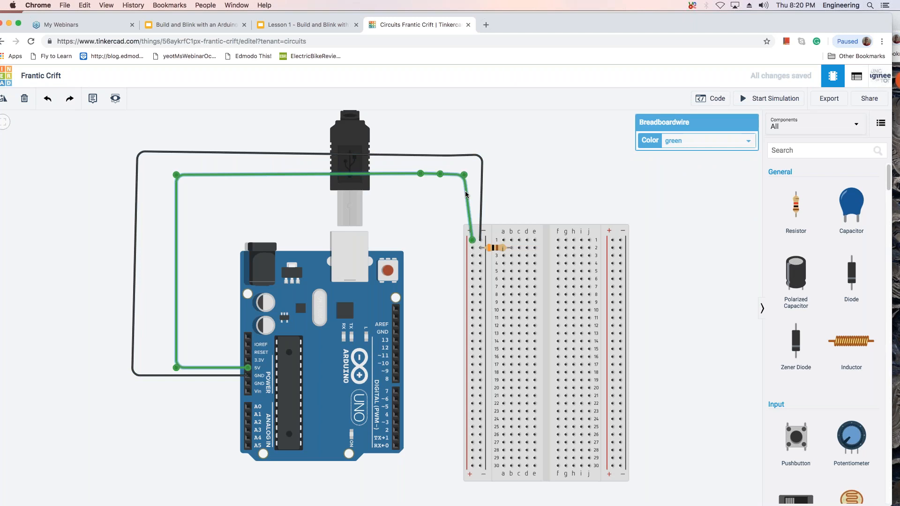
click(751, 140)
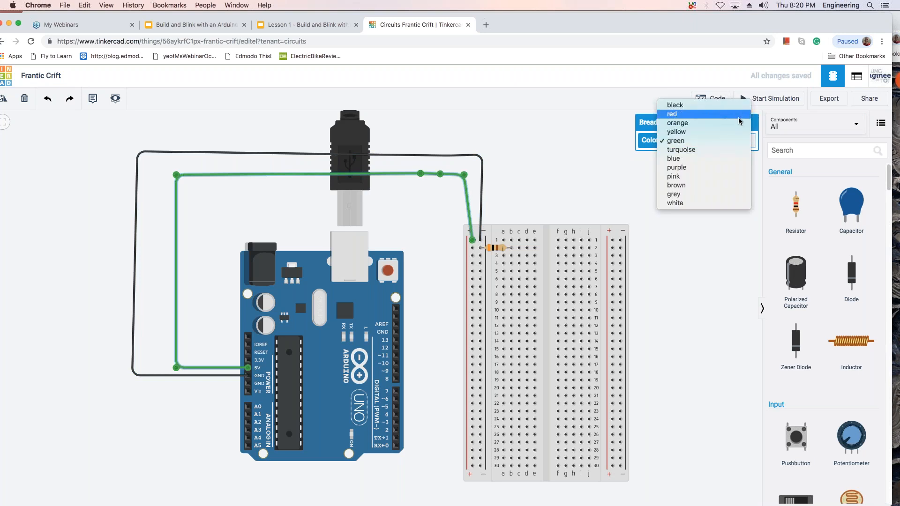
click(739, 118)
click(600, 140)
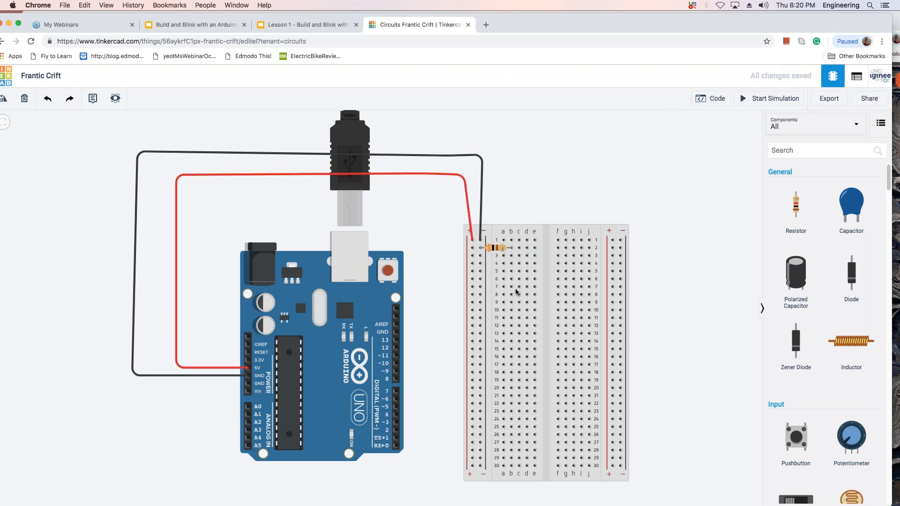
Search the components for "led" and place a red LED on the breadboard beside the resistor.
click(817, 149)
text(led)
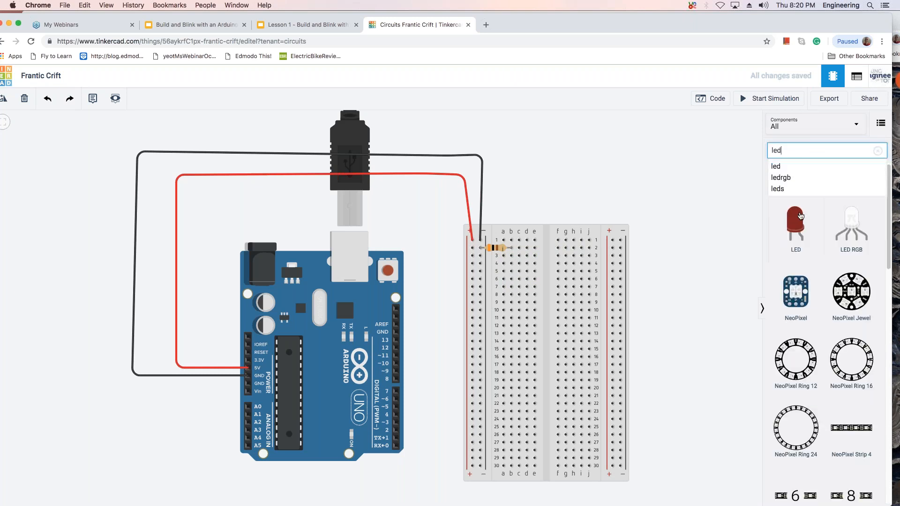
drag(796, 225, 525, 254)
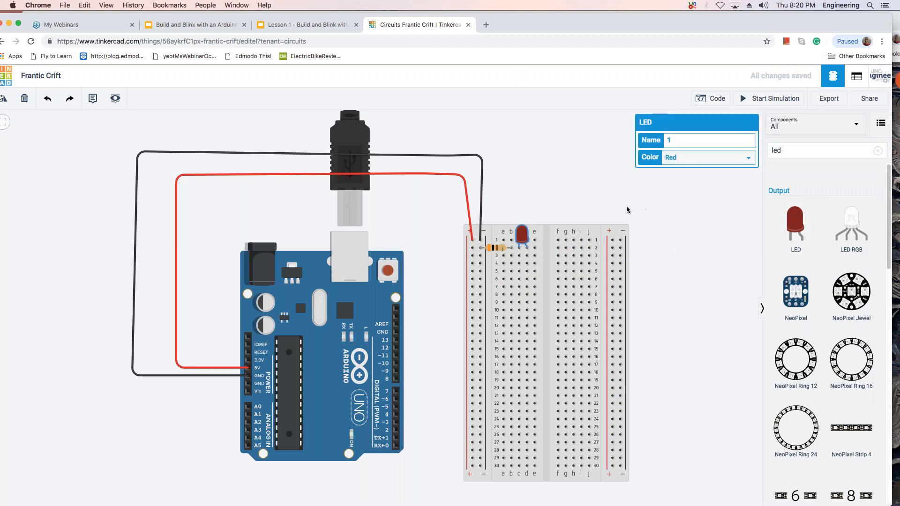
Rotate the LED 90 degrees clockwise and seat it with its cathode in hole c2 and its anode in row 3.
key(r)
key(r)
key(r)
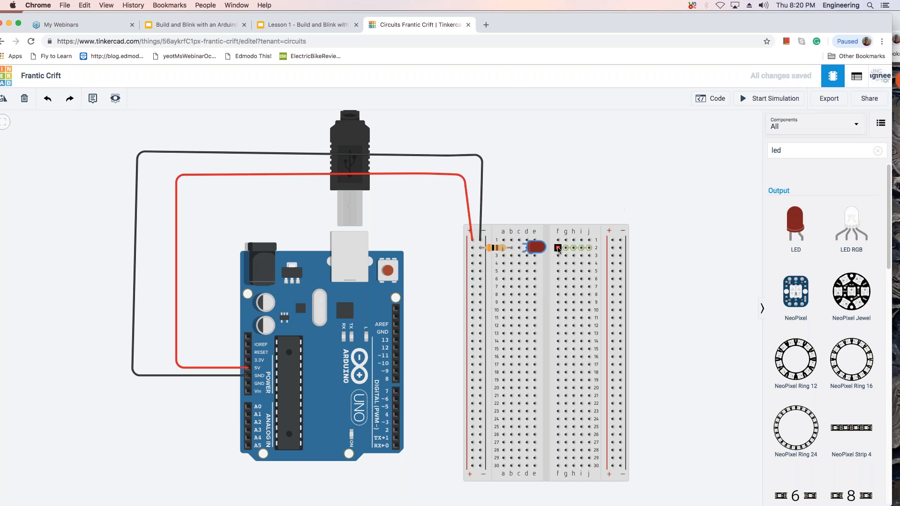
drag(542, 248, 538, 255)
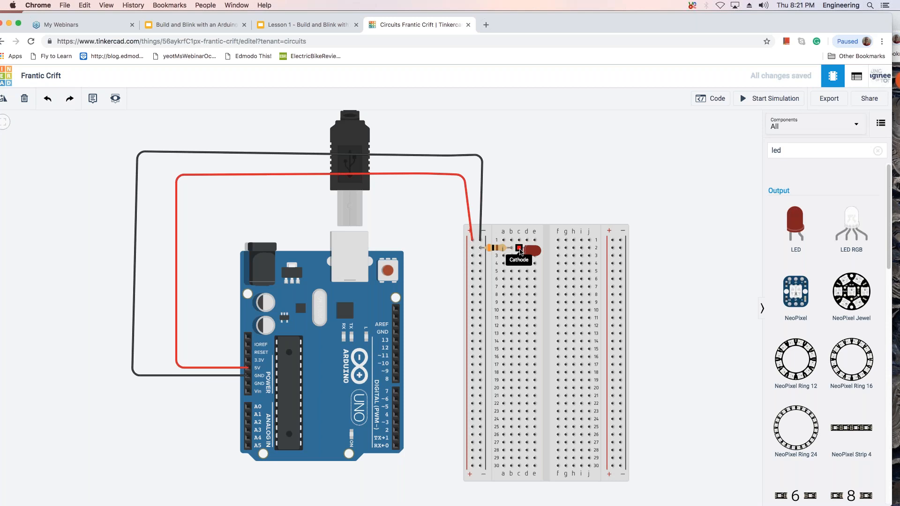
drag(520, 252, 519, 260)
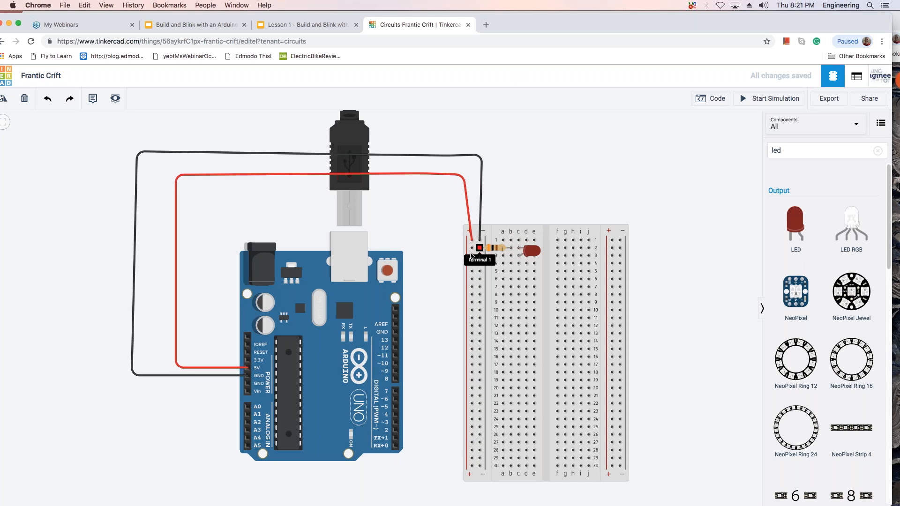
Wire the positive rail at row 3 to hole b3 in the LED's anode row and color the wire red.
click(472, 257)
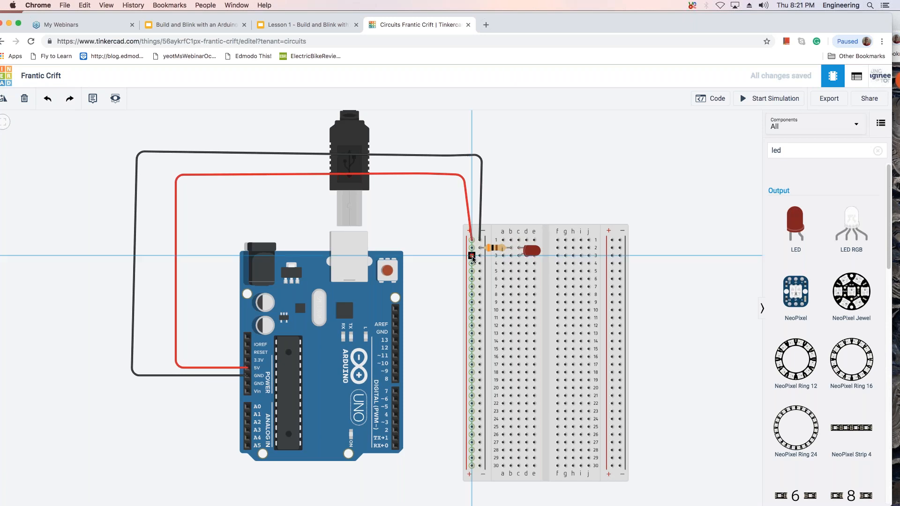
click(511, 256)
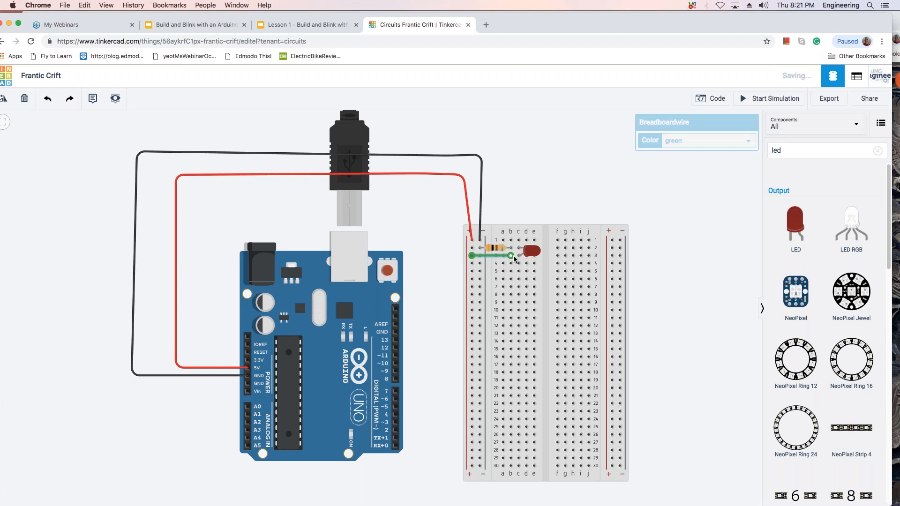
click(528, 215)
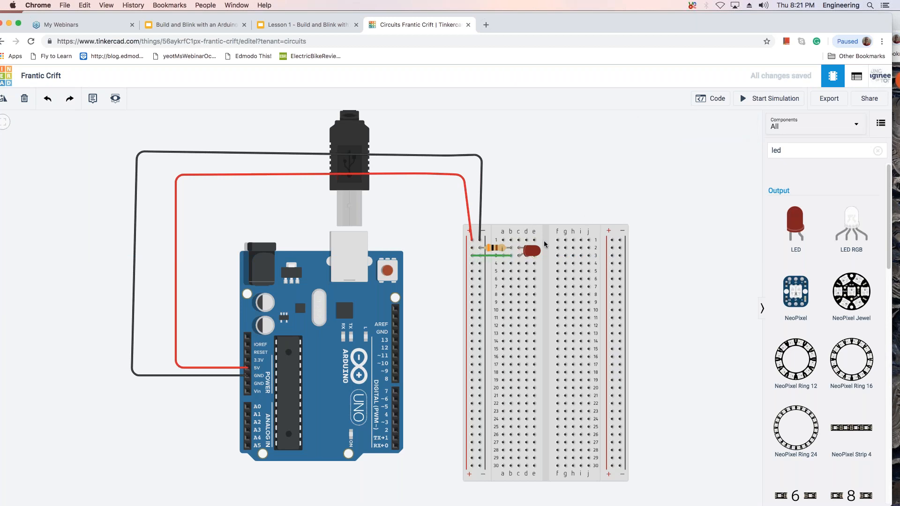
click(494, 257)
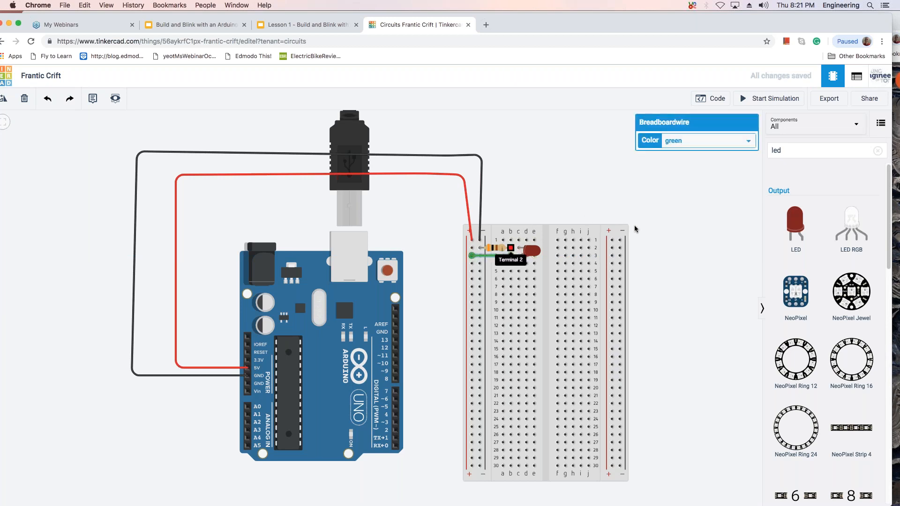
click(755, 143)
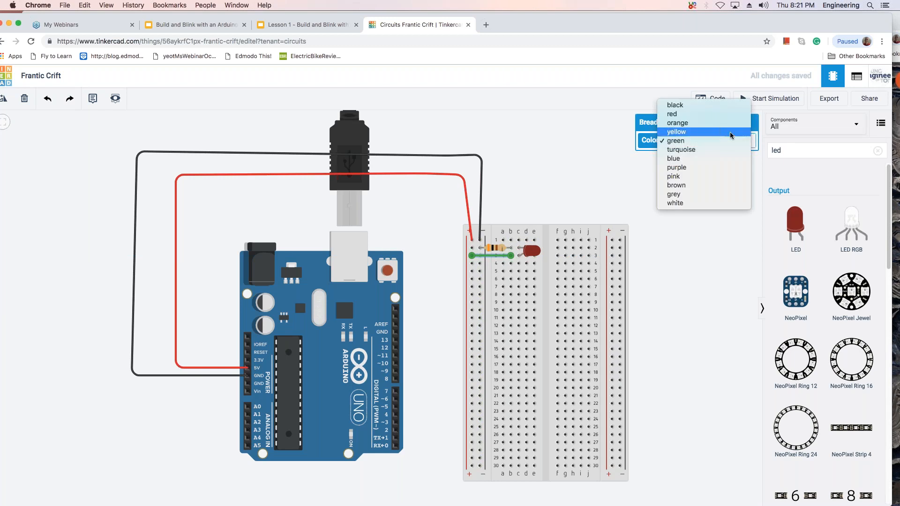
click(601, 135)
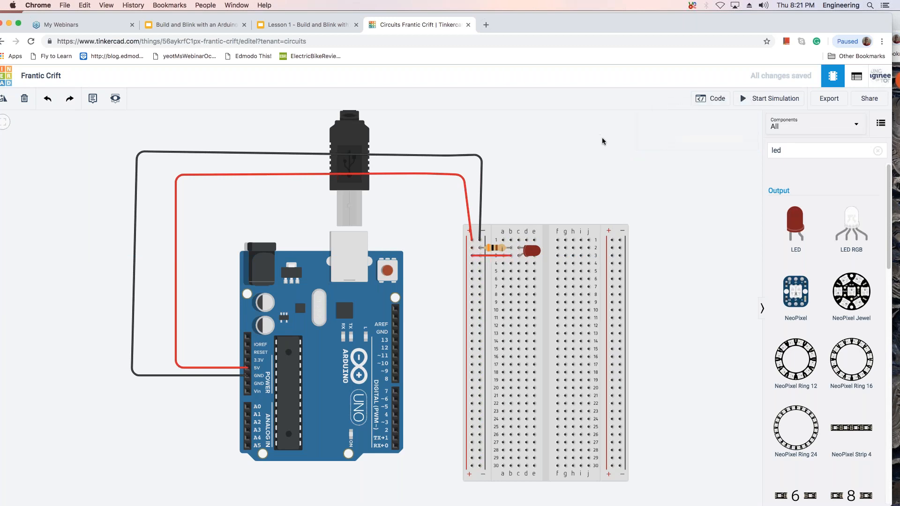
Start the simulation and test the LED with the resistor's unit set to kΩ.
click(761, 99)
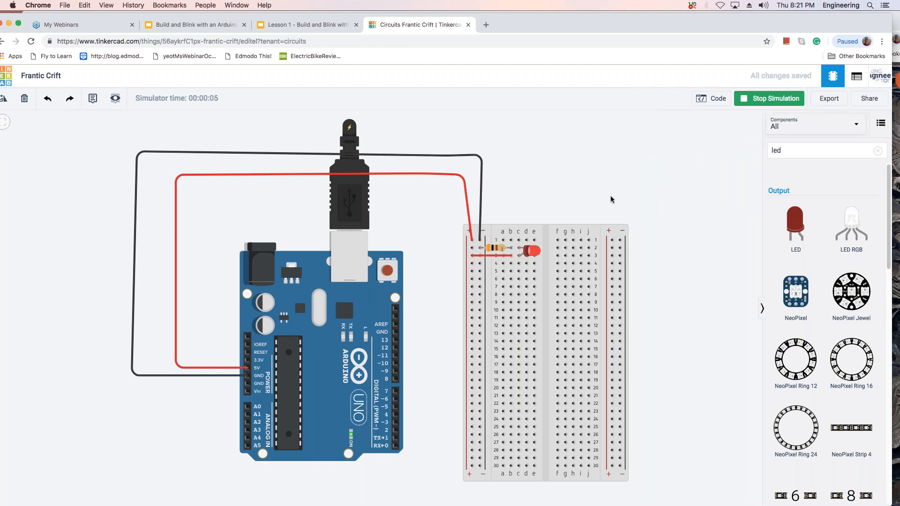
click(499, 248)
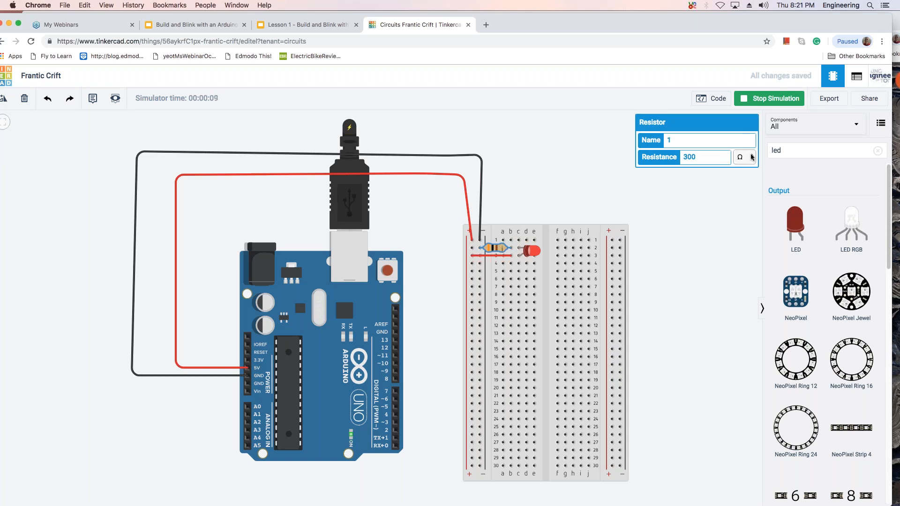
click(752, 157)
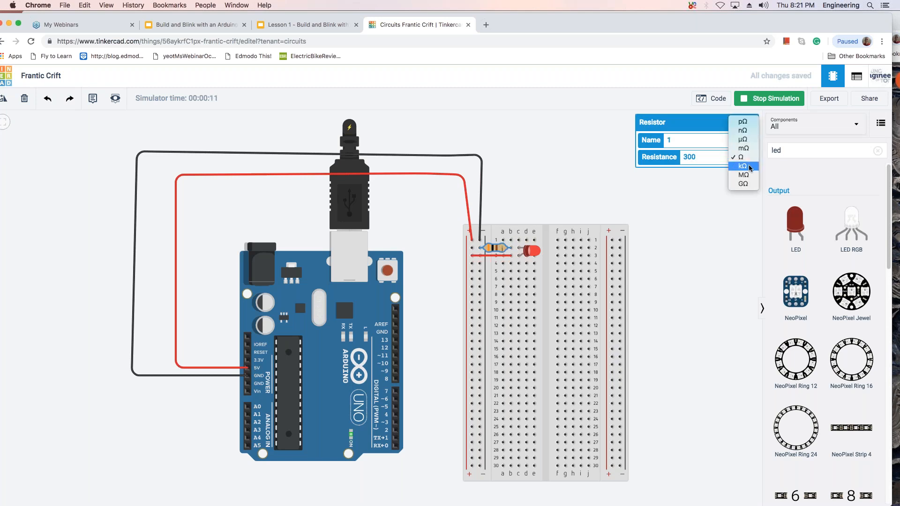
click(750, 161)
click(682, 183)
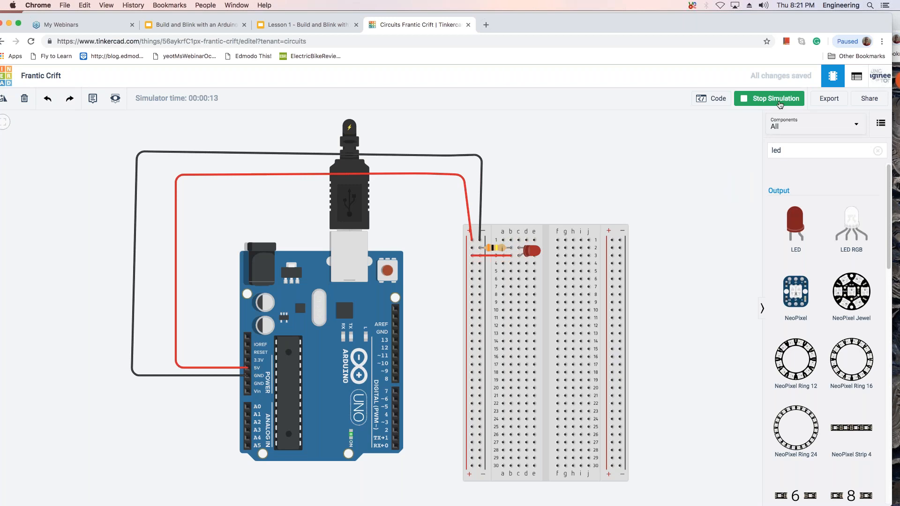
Switch the resistor's unit to Ω and then to nΩ to compare the LED's behavior in the running simulation.
click(502, 249)
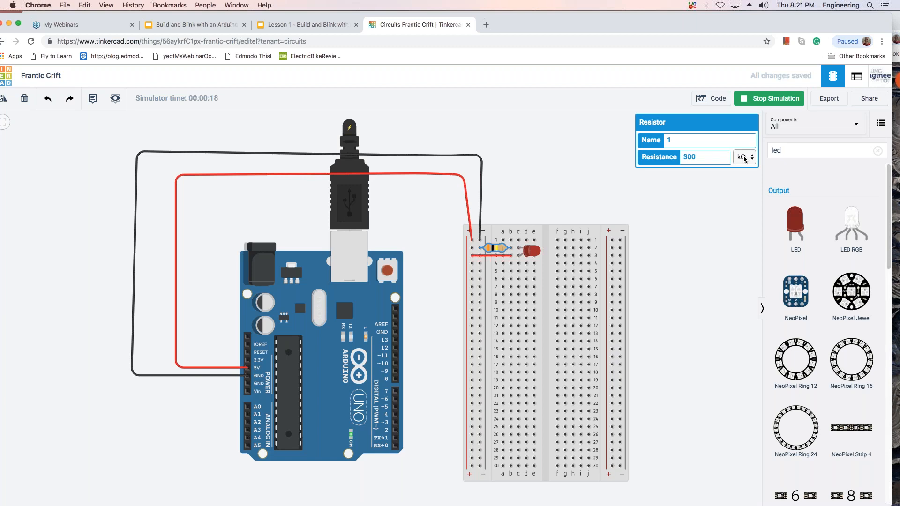
click(750, 158)
click(744, 149)
click(750, 157)
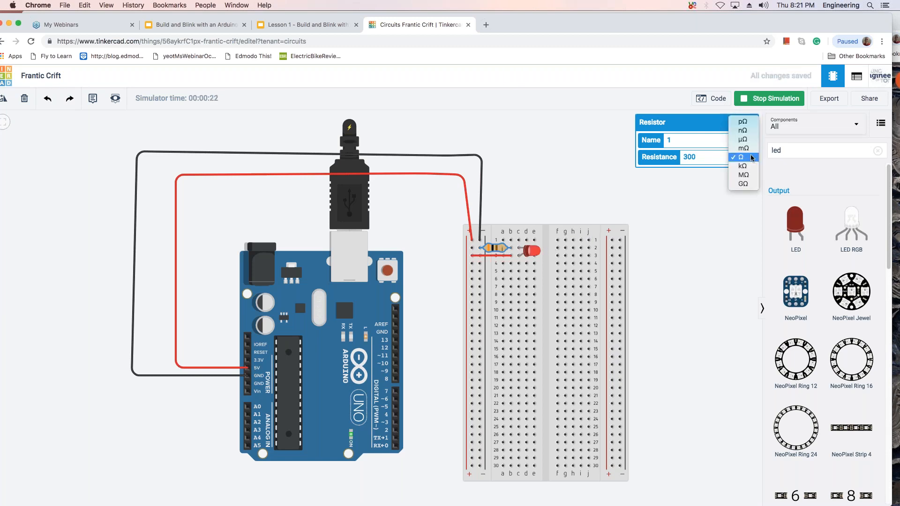
click(753, 130)
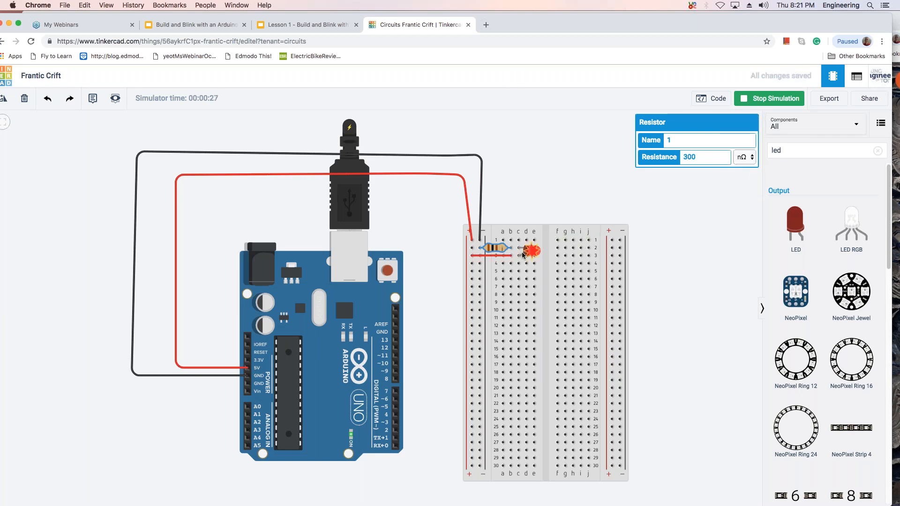
Set the resistor's unit to Ω and stop the simulation.
click(752, 157)
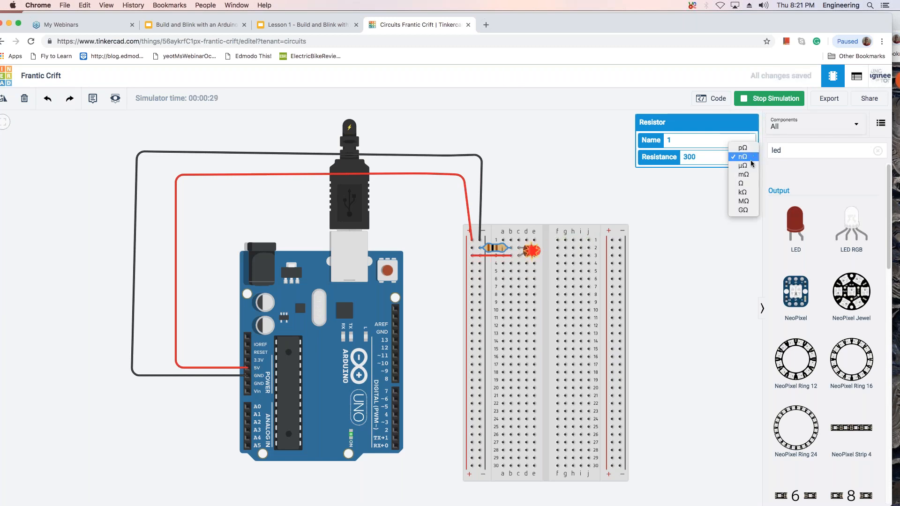
click(748, 183)
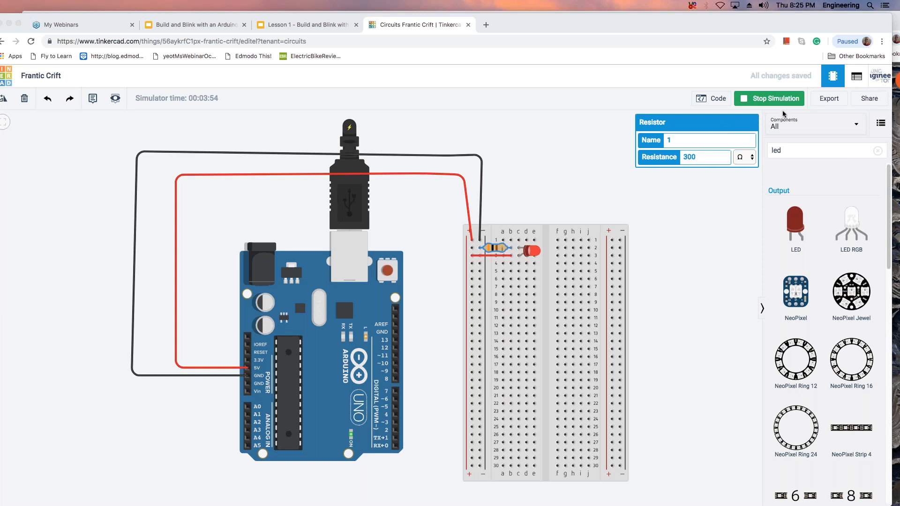
click(760, 100)
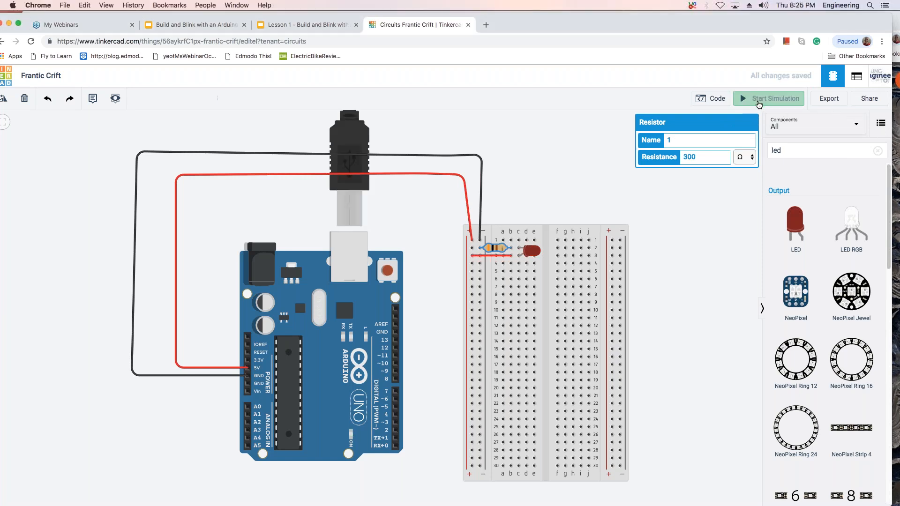
click(760, 100)
click(760, 100)
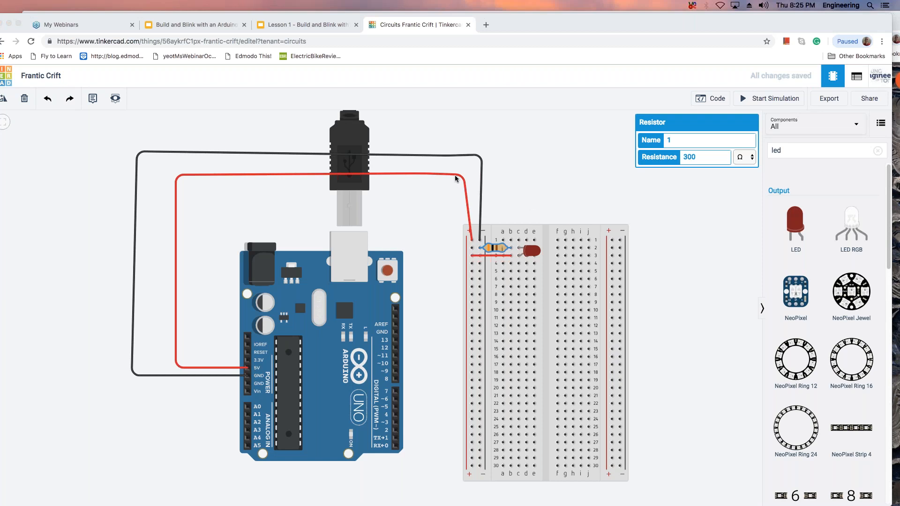
Delete the red wire between the Arduino's 5V pin and the breadboard's positive rail.
scroll(432, 169, up, 2)
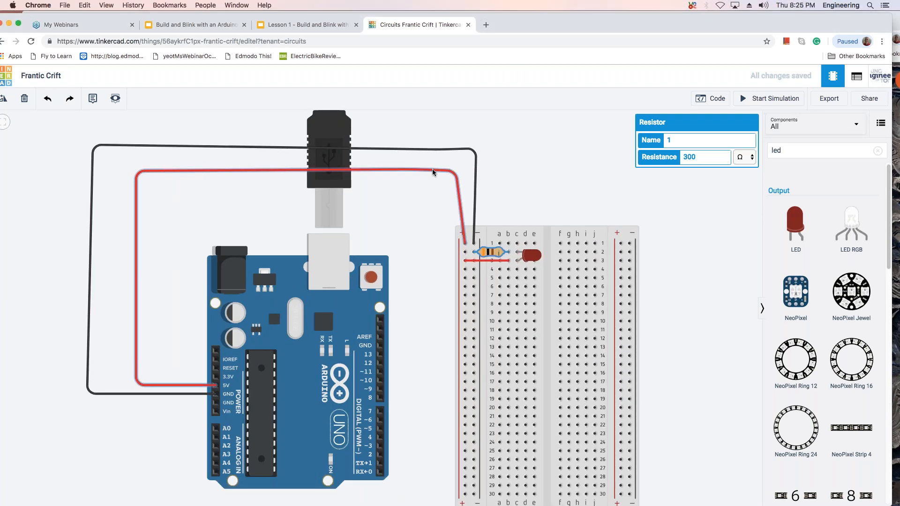
click(432, 169)
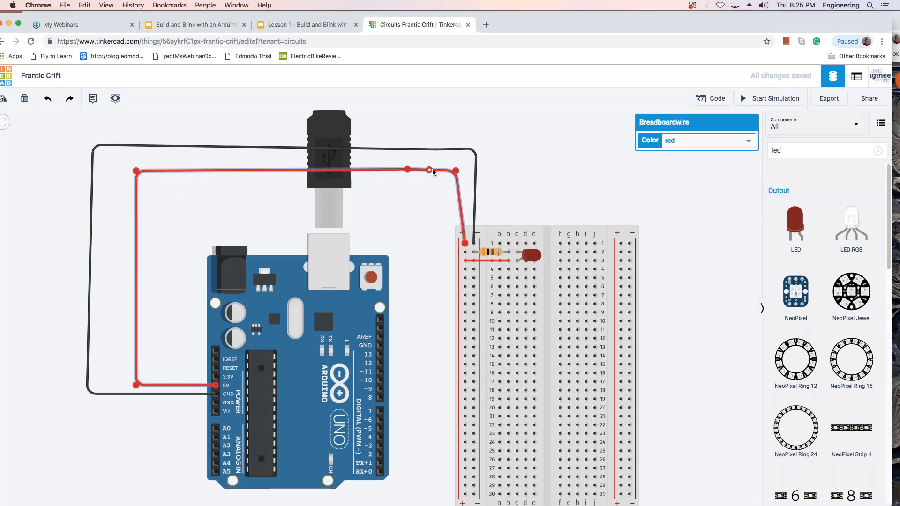
key(Delete)
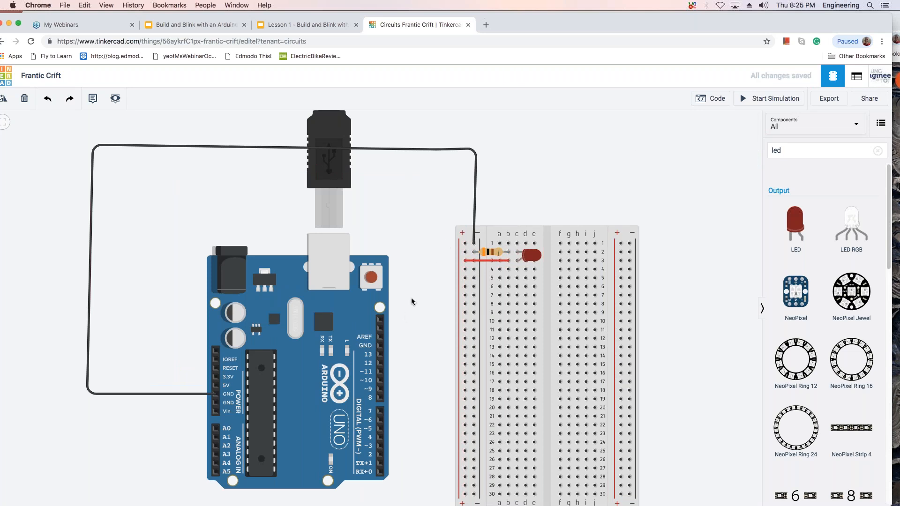
Wire Arduino digital pin 8 to the breadboard's positive rail at row 19 and color the wire orange.
click(381, 398)
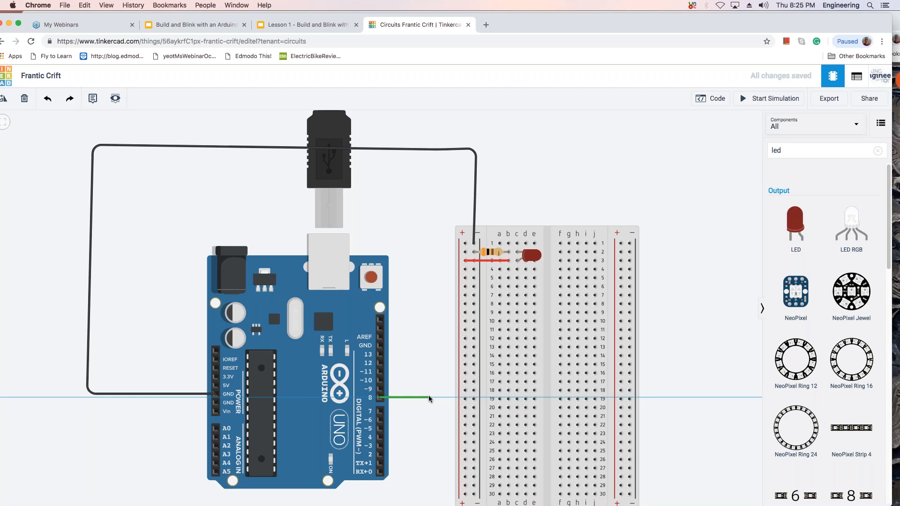
click(465, 399)
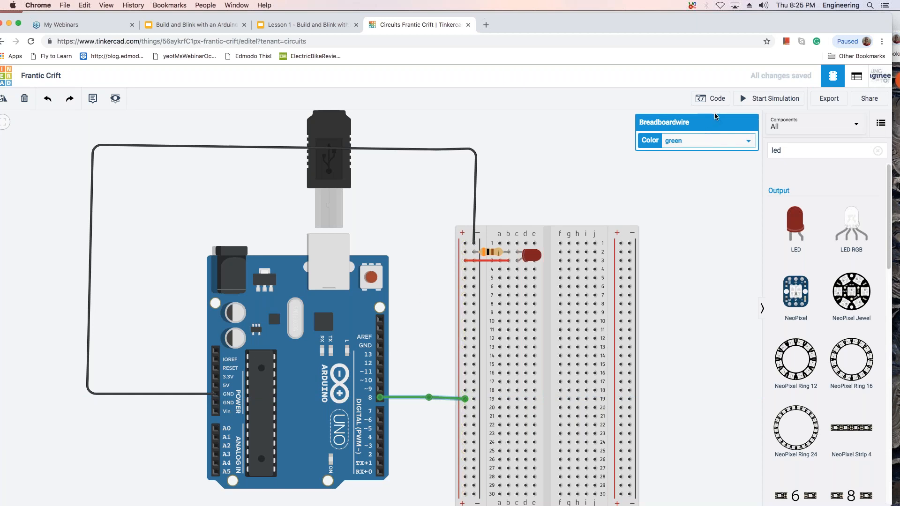
click(820, 103)
click(748, 142)
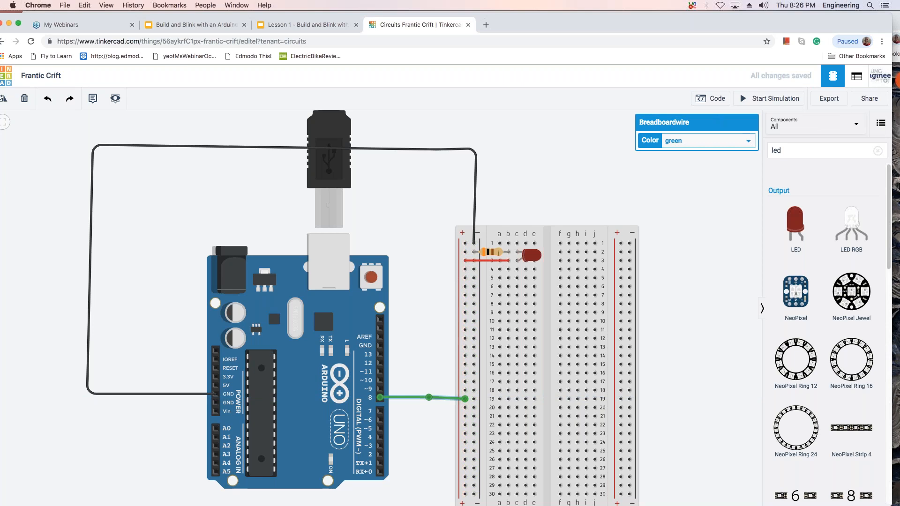
click(748, 142)
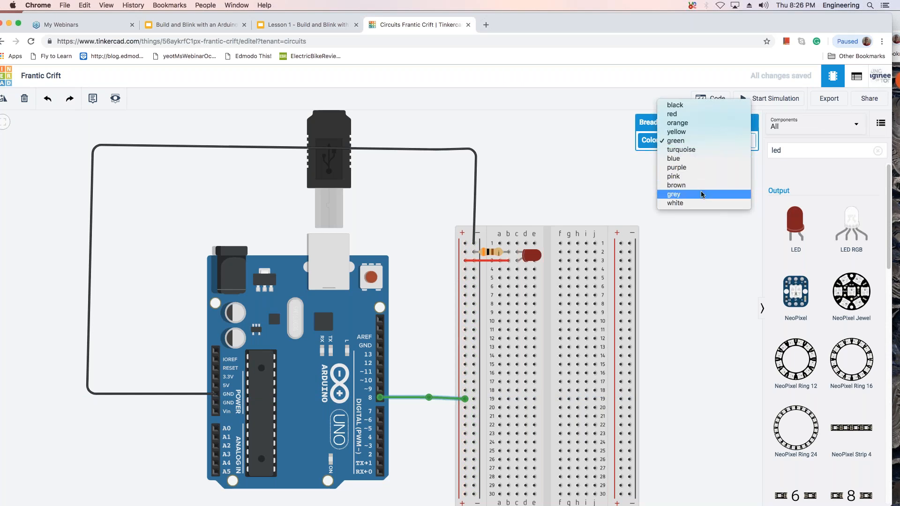
click(701, 122)
click(690, 227)
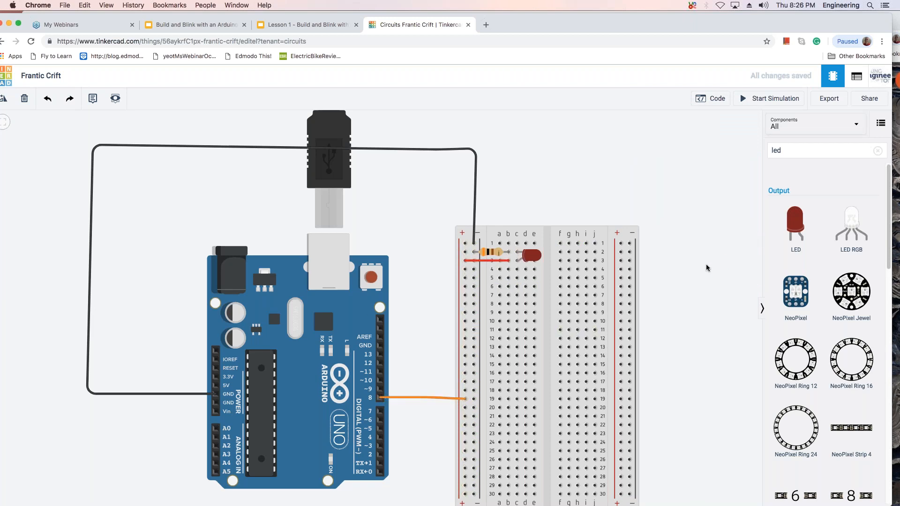
Run the simulation to check the LED powered from pin 8, and stop it.
click(760, 100)
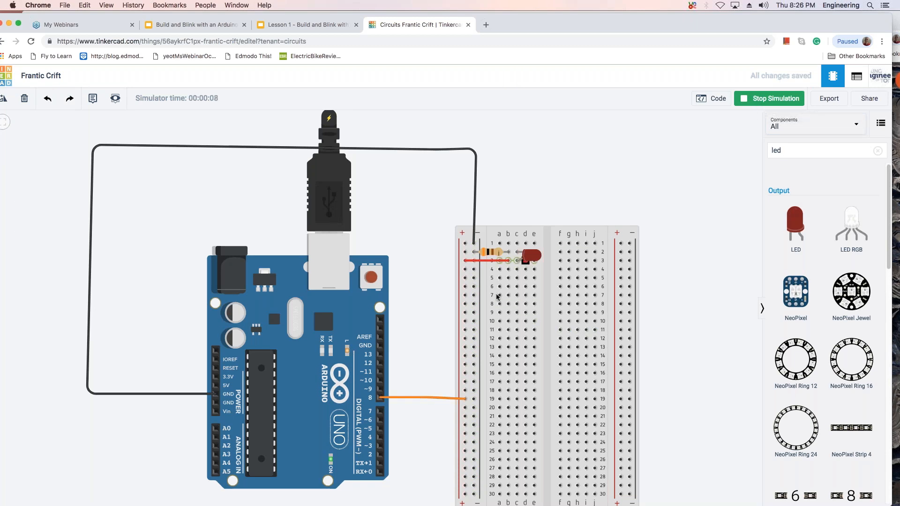
click(783, 99)
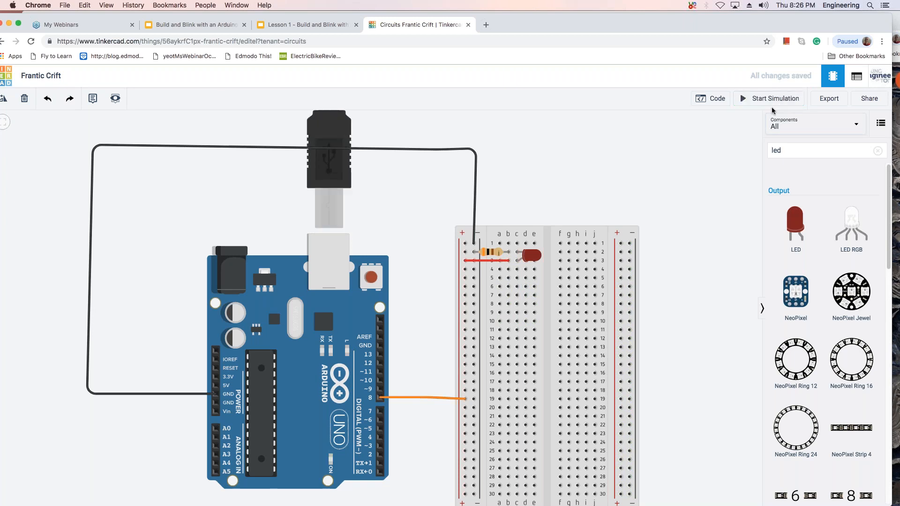
In the block code, replace the "set built-in LED to HIGH" block with a "set pin 8 to HIGH" block above the first wait.
click(719, 99)
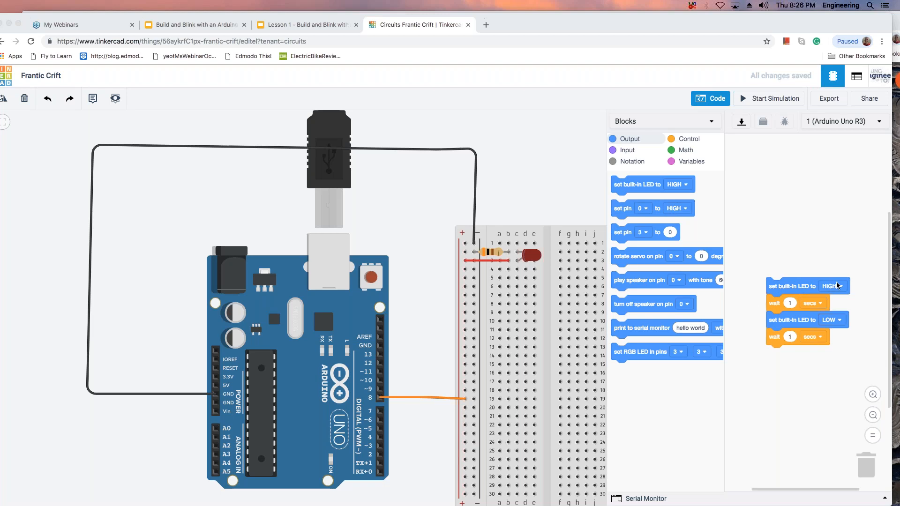
click(825, 268)
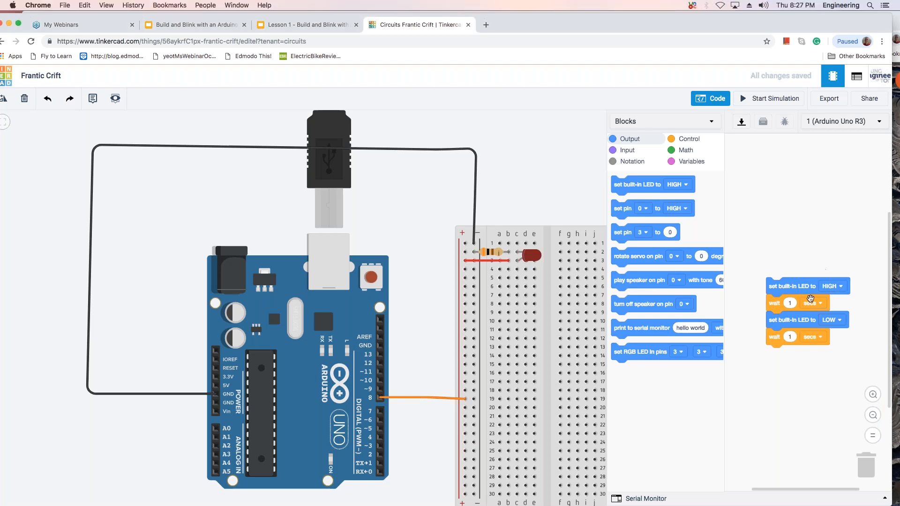
drag(811, 305, 847, 323)
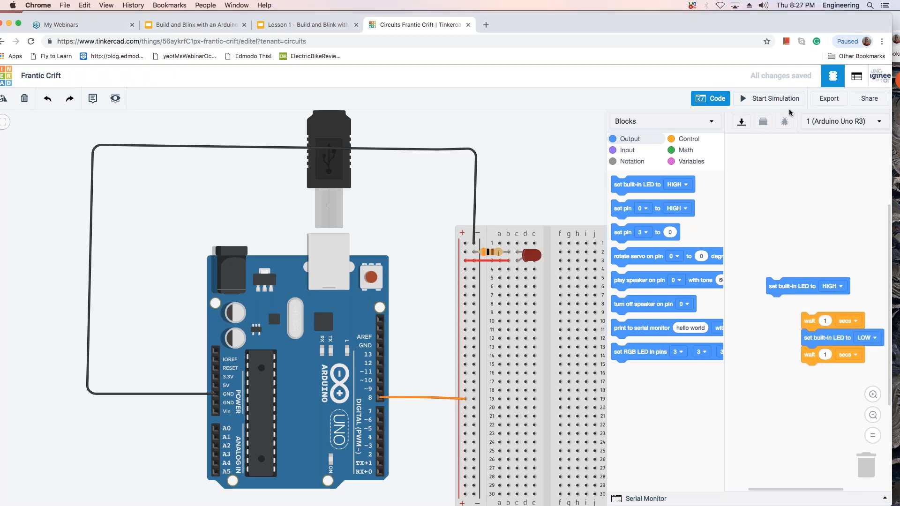
drag(810, 287, 692, 221)
drag(837, 322, 776, 235)
drag(652, 209, 780, 218)
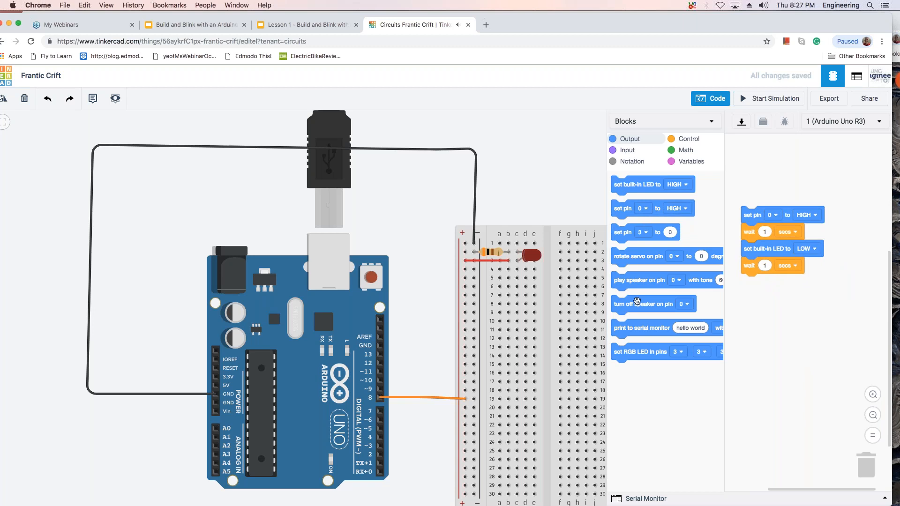
click(775, 215)
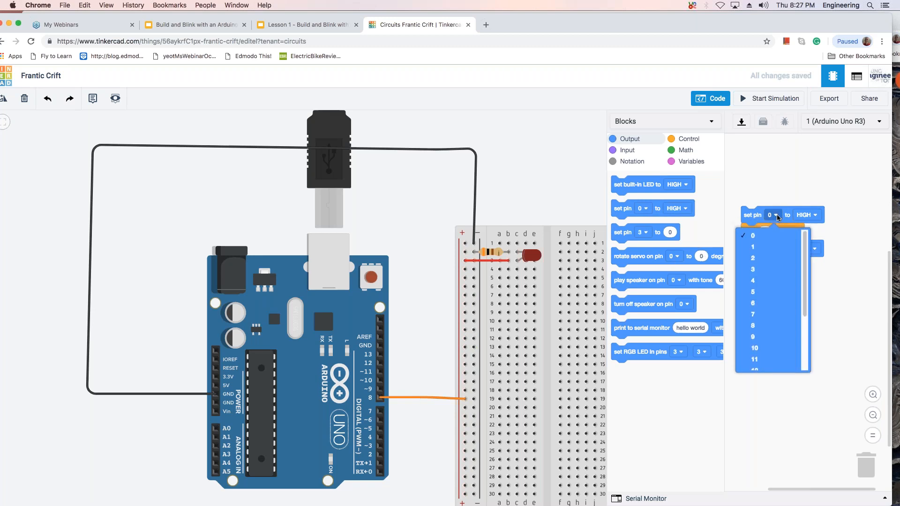
click(754, 332)
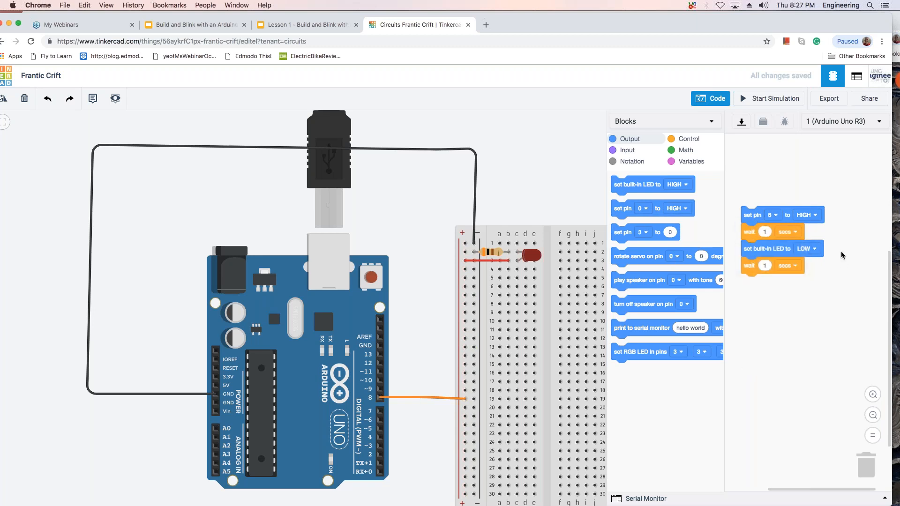
Replace the "set built-in LED to LOW" block with a "set pin 0 to HIGH" block between the two 1-second waits.
drag(777, 266, 788, 294)
drag(780, 251, 750, 334)
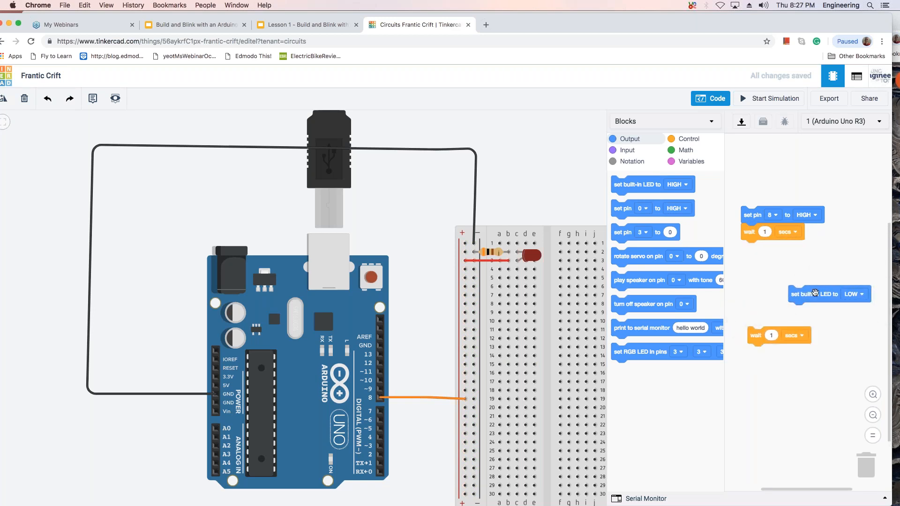
drag(802, 288, 767, 255)
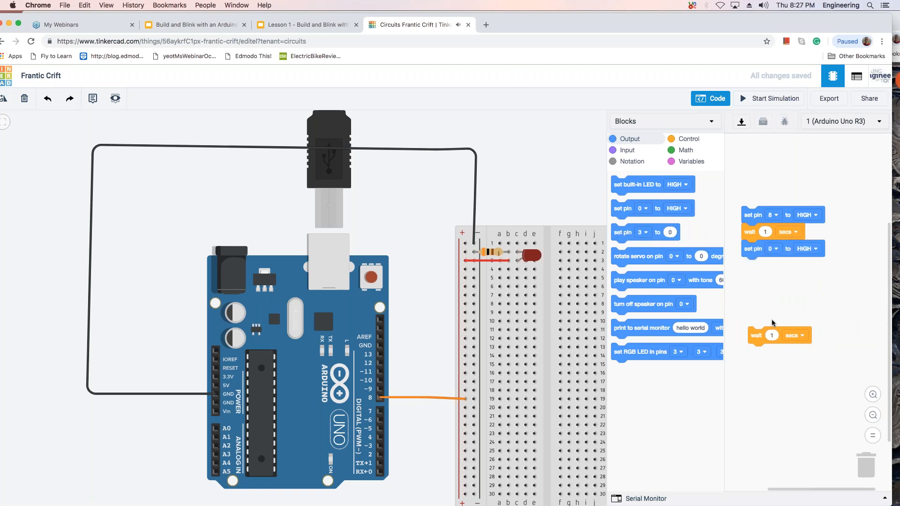
drag(787, 333, 796, 268)
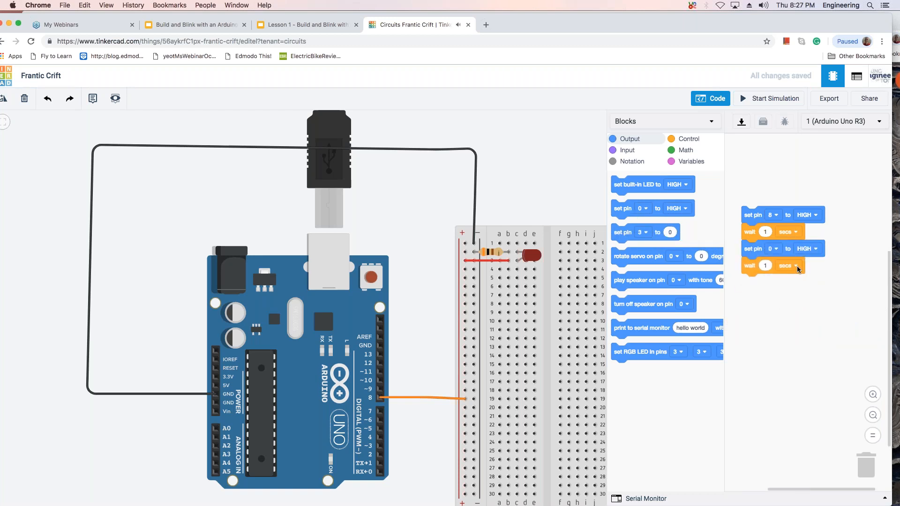
Set the "set pin 0" block between the two waits to LOW and run the simulation.
click(815, 251)
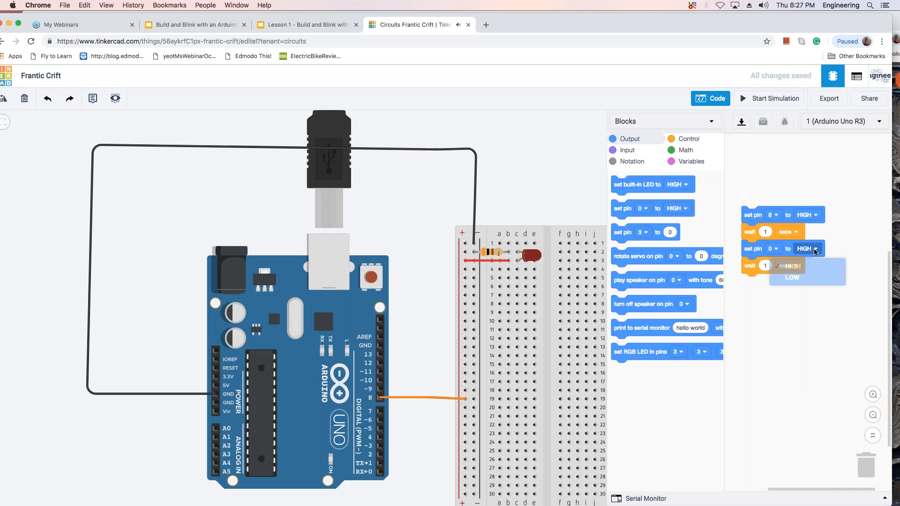
click(804, 280)
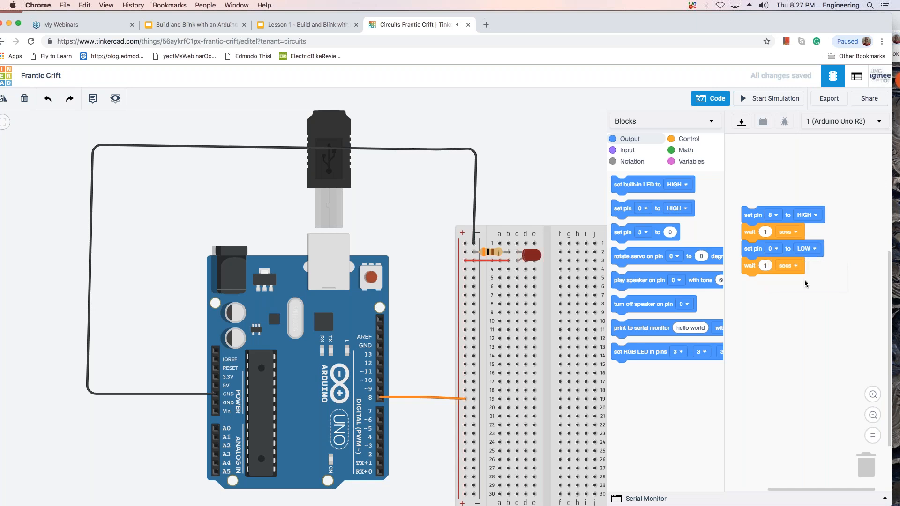
click(758, 100)
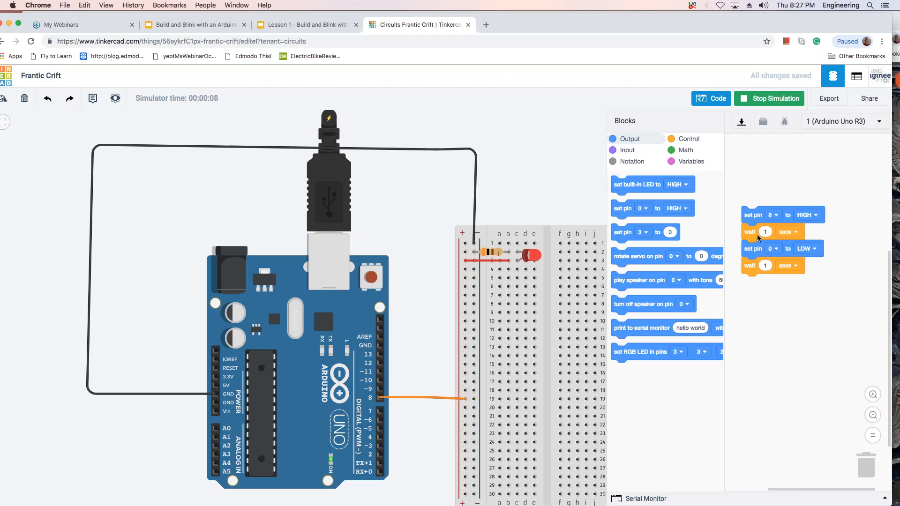
Change the LOW block's pin to 8, rerun the simulation to check the LED, and stop it.
click(778, 249)
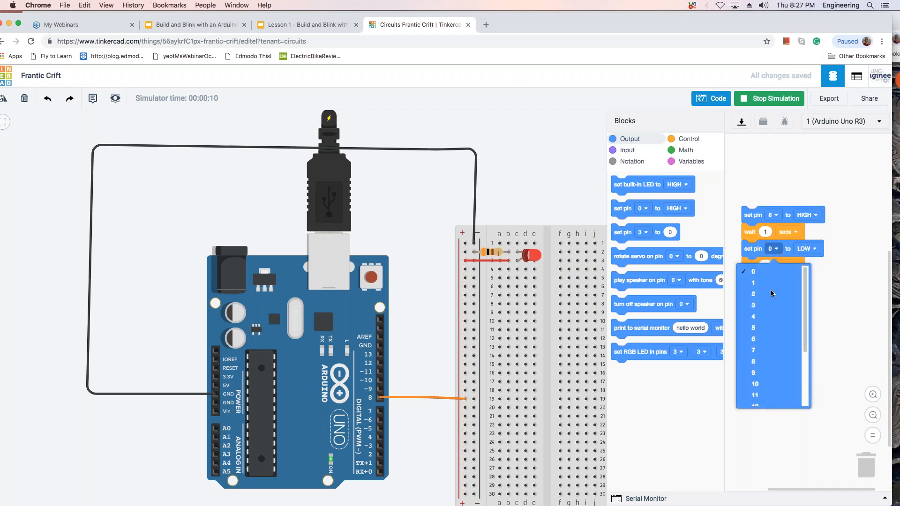
click(766, 361)
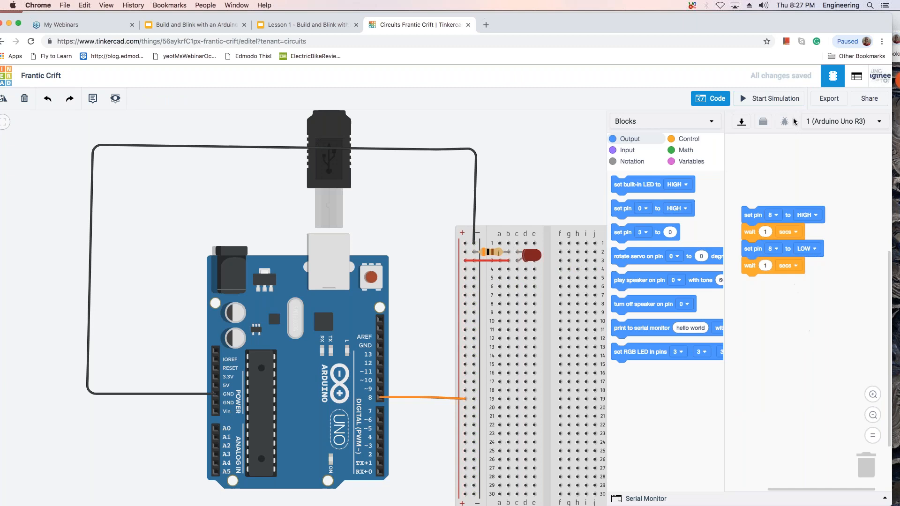
click(779, 102)
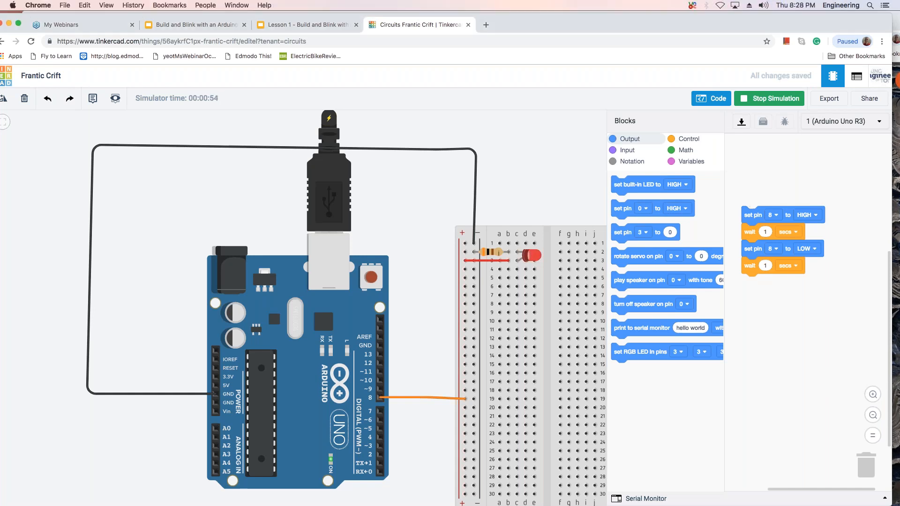
click(775, 98)
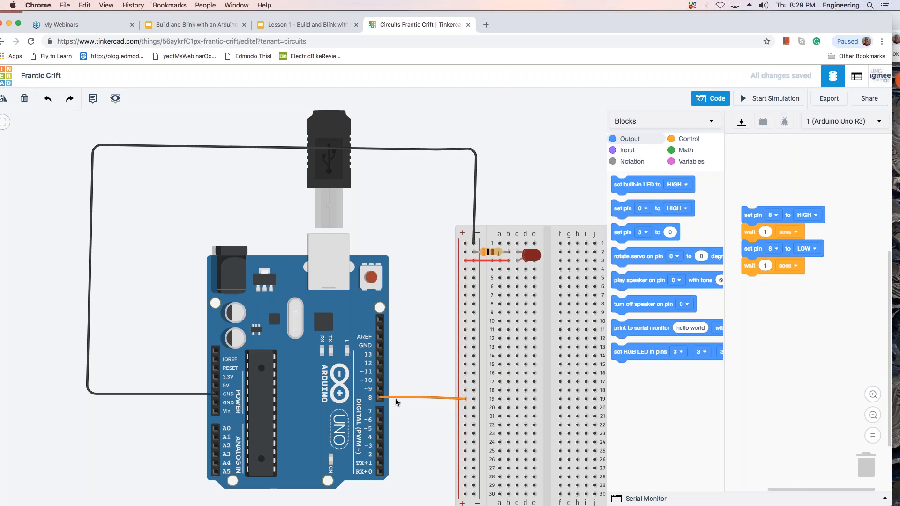
Delete the red wire linking the breadboard's positive rail to row 3 and run the simulation without it.
click(489, 262)
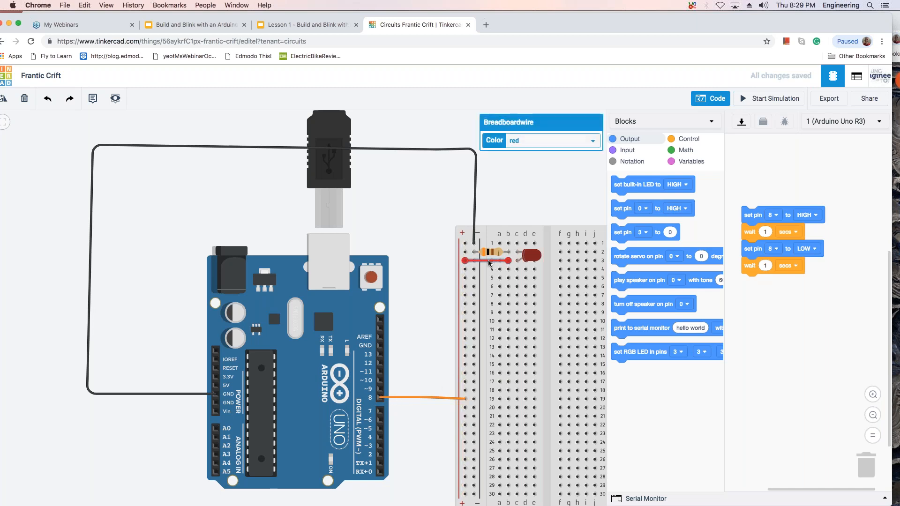
key(Delete)
click(761, 101)
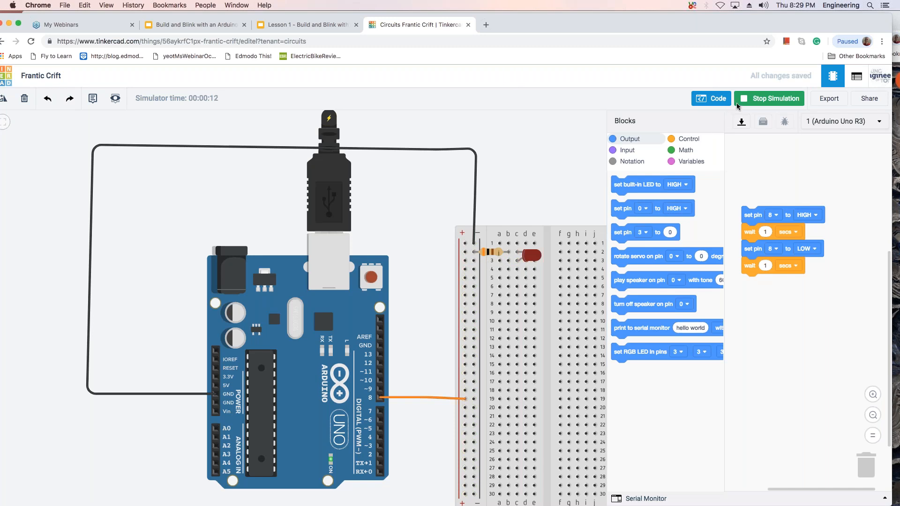
Wire the positive rail at row 3 to hole a3, and briefly run and stop the simulation.
click(466, 261)
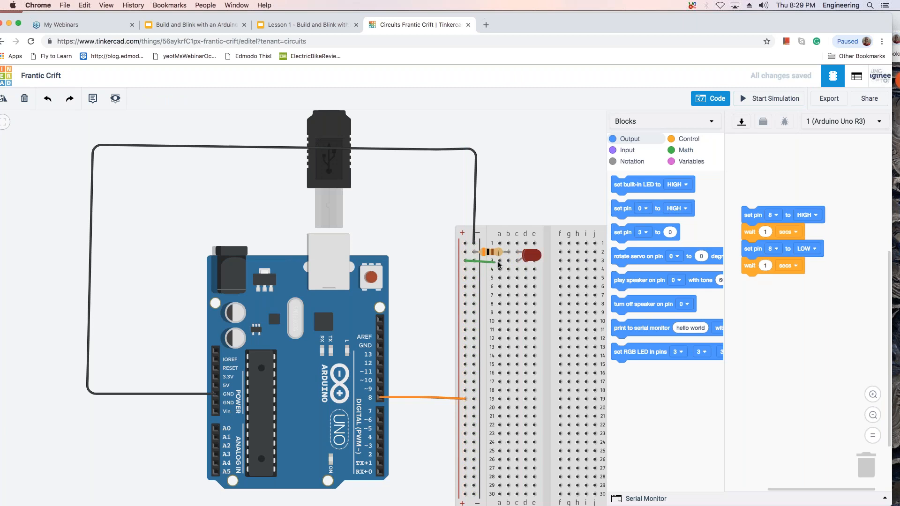
click(500, 260)
click(531, 204)
click(757, 98)
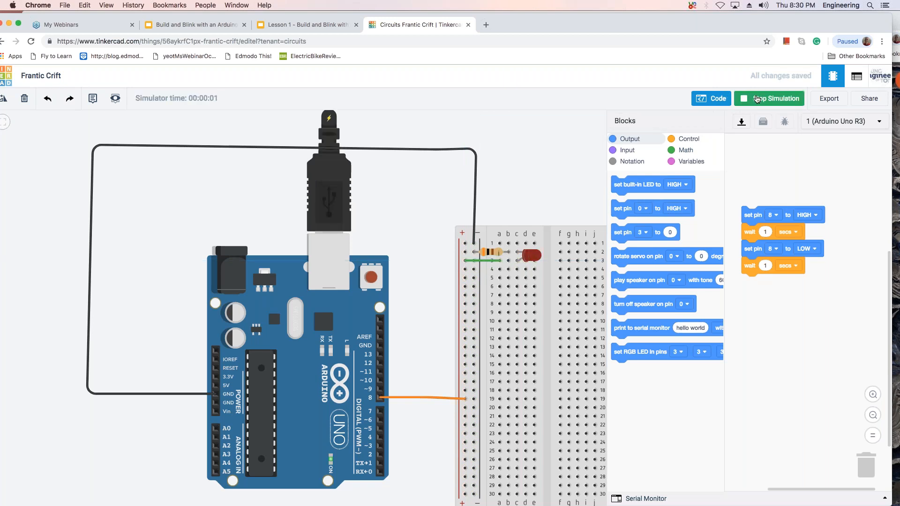
click(757, 98)
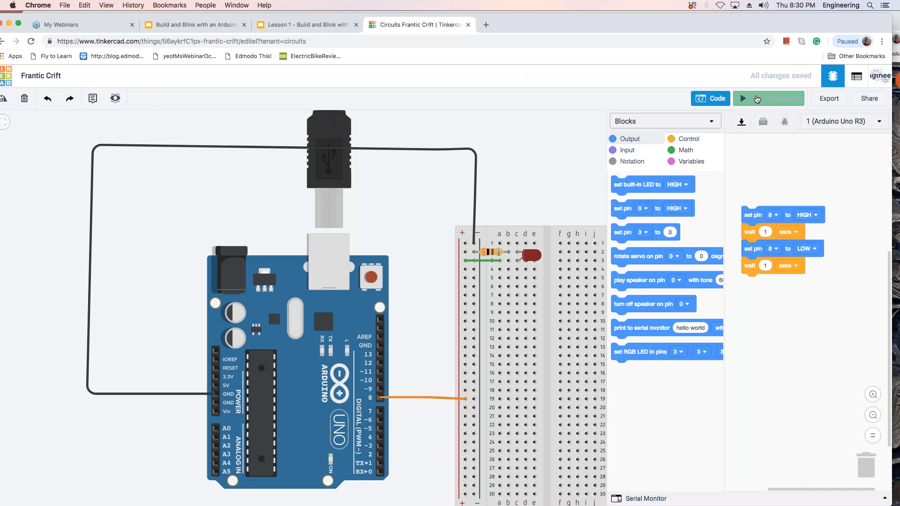
Color the short row 3 wire between the positive rail and column a orange.
click(484, 262)
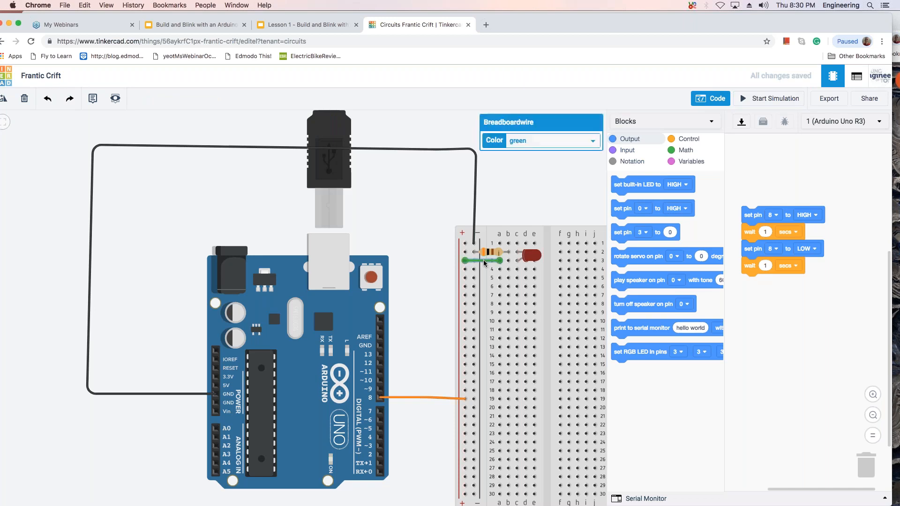
click(592, 143)
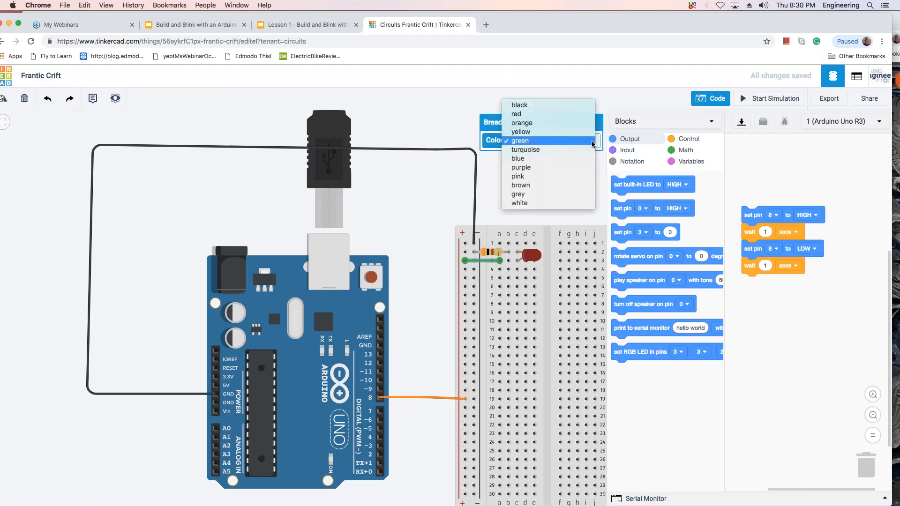
click(565, 126)
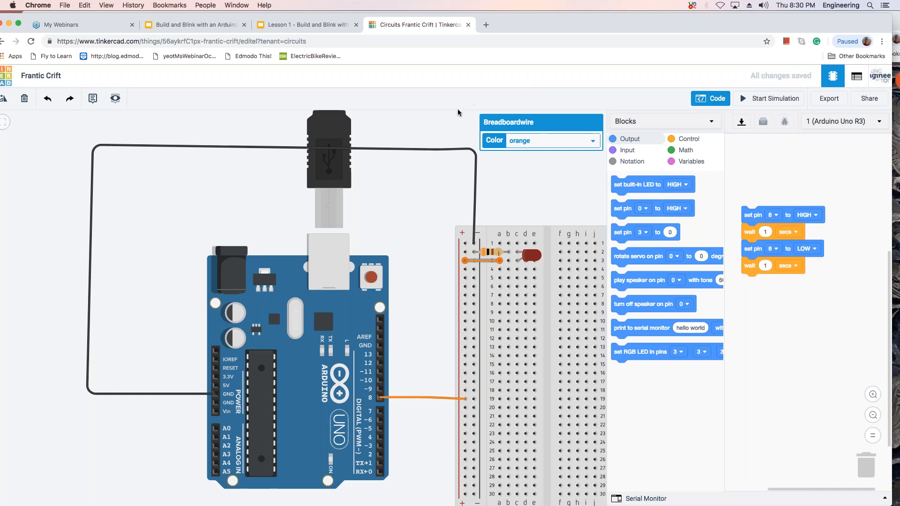
click(448, 118)
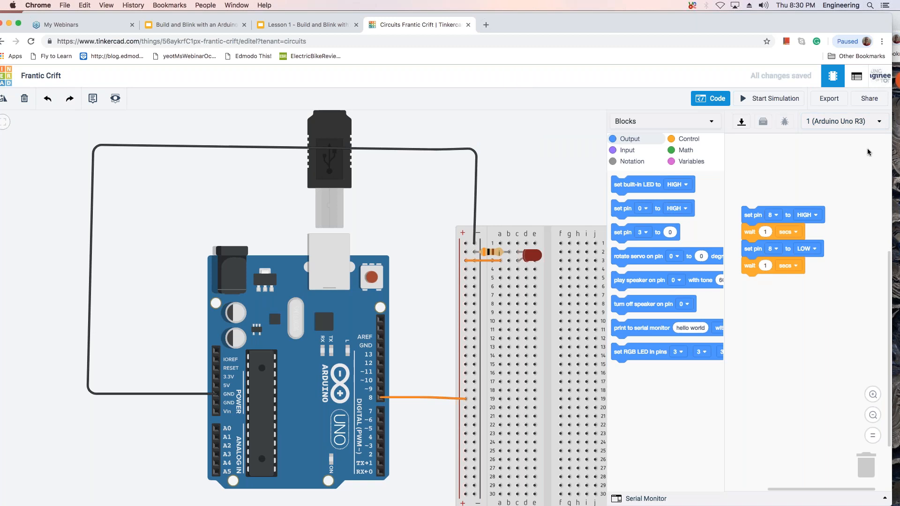
click(784, 78)
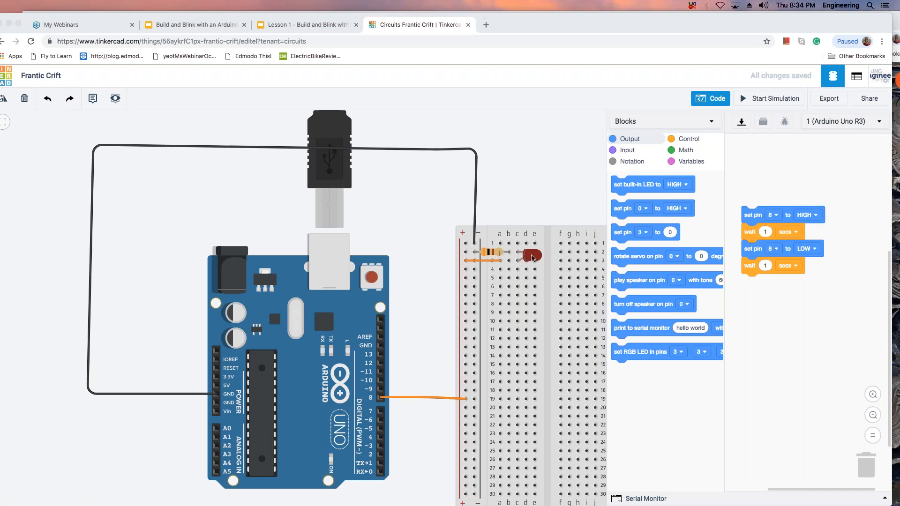
Move the LED's legs to column e and shift the resistor along row 2 to connect columns a and e.
click(549, 256)
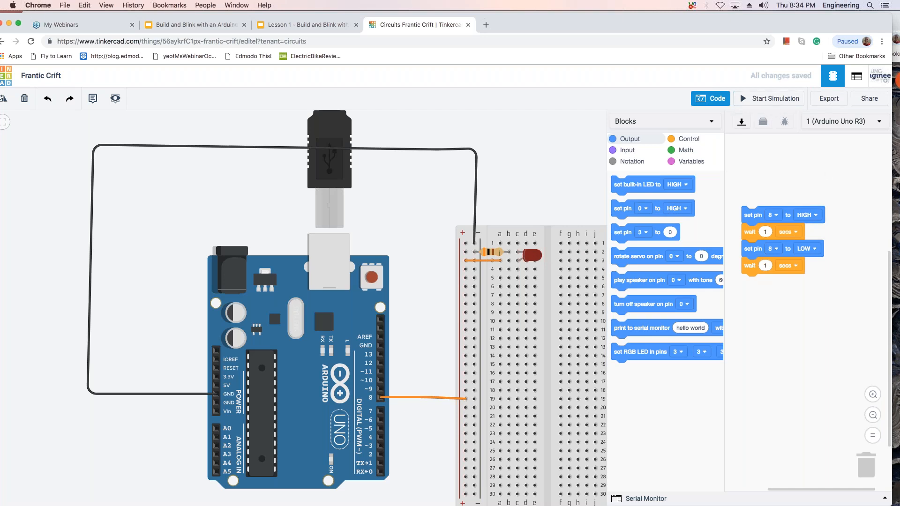
mouse_move(539, 256)
mouse_down()
mouse_move(575, 258)
mouse_move(556, 258)
mouse_up()
drag(497, 254, 511, 254)
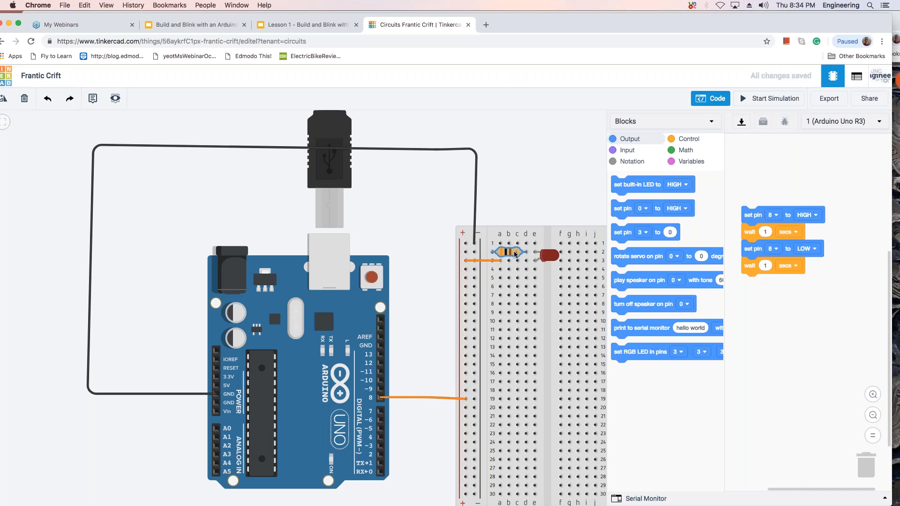
drag(519, 254, 511, 253)
mouse_move(510, 253)
mouse_down()
mouse_move(518, 254)
mouse_move(511, 253)
mouse_up()
drag(509, 253, 517, 254)
click(536, 210)
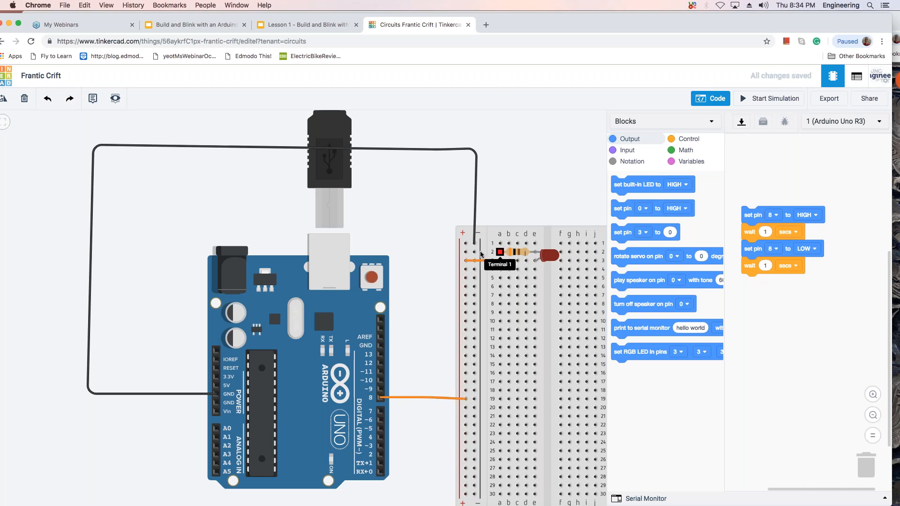
Move the black ground wire's breadboard end from the negative rail to hole a2, and briefly run the simulation.
click(474, 204)
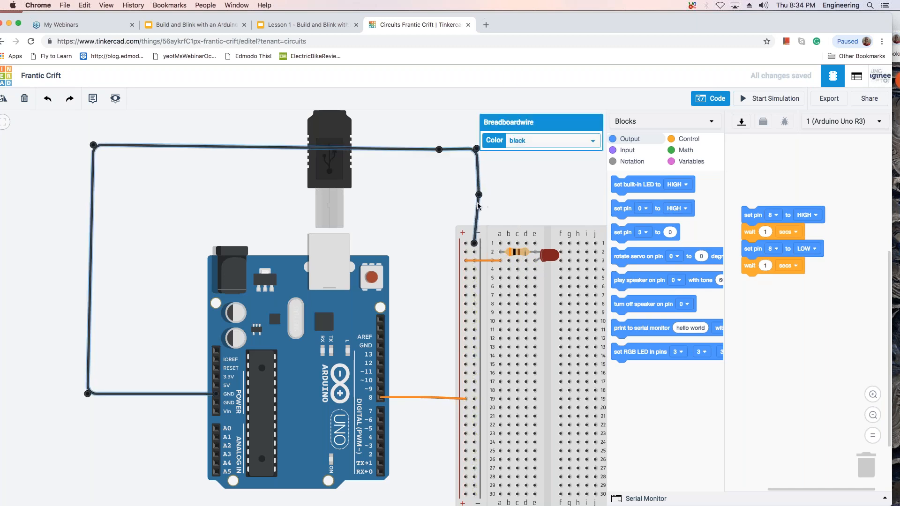
drag(474, 242, 499, 252)
click(515, 209)
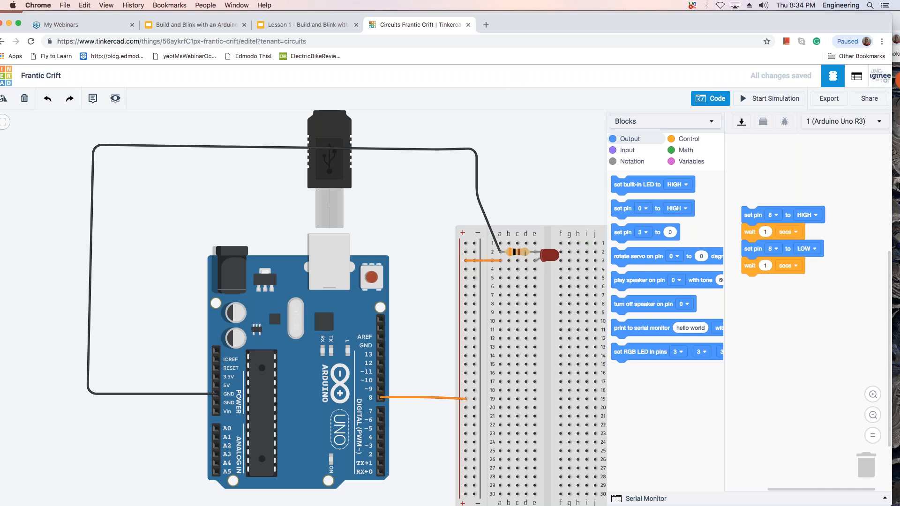
click(756, 99)
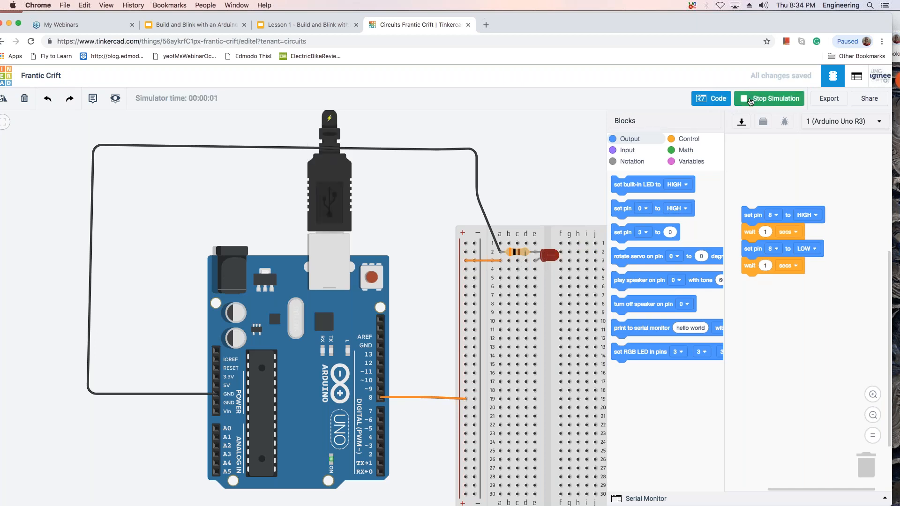
click(749, 99)
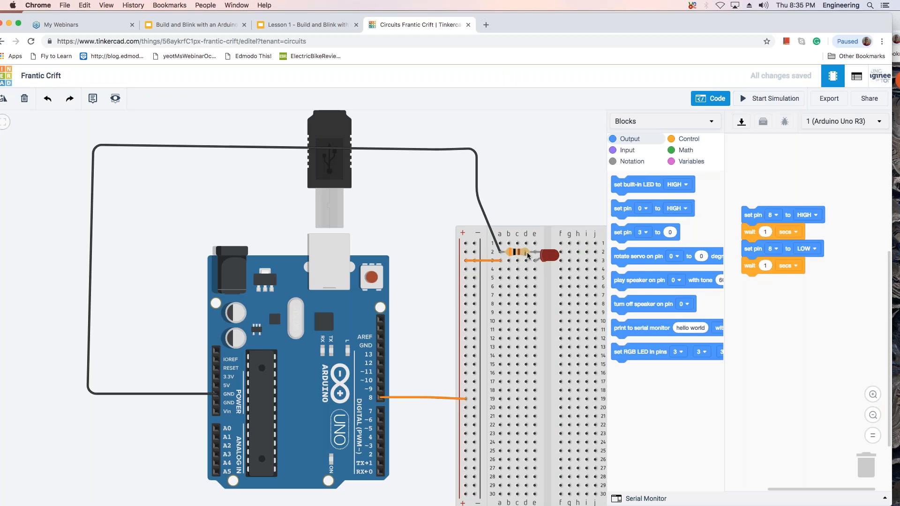
click(869, 470)
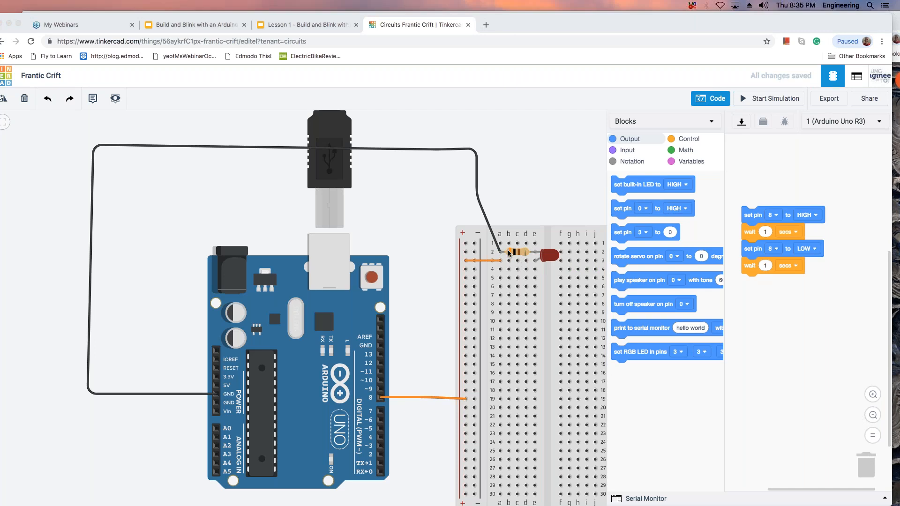
Switch to the "Build and Blink with an Arduino and Tinkercad Circuit 2018" slides and examine slide 28 on solderless breadboard component placement.
click(279, 24)
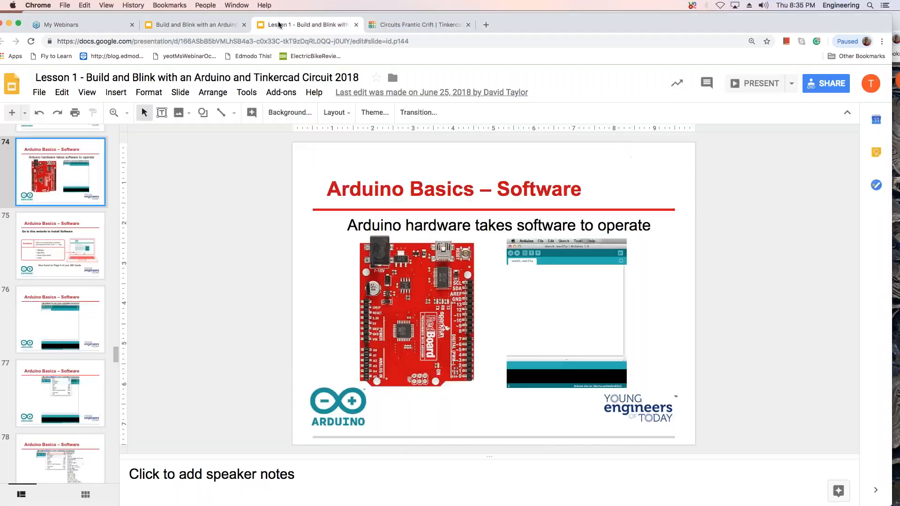
click(238, 26)
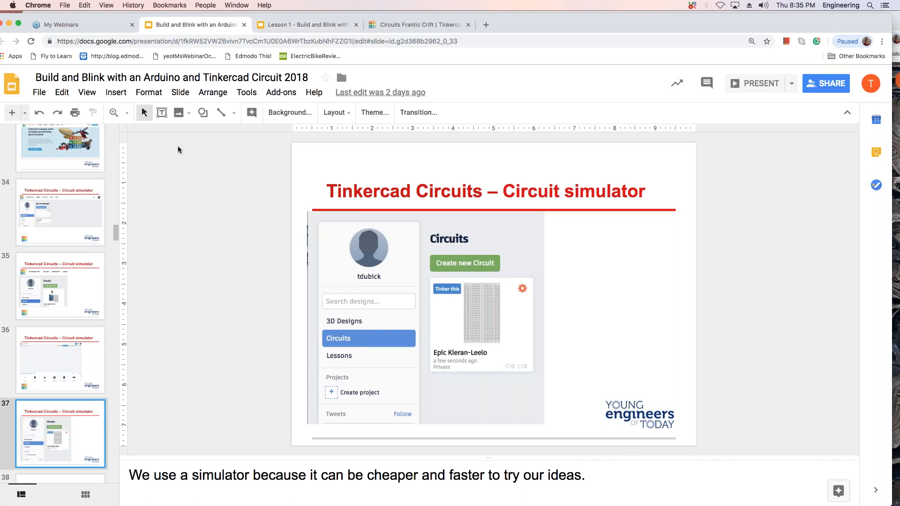
click(317, 238)
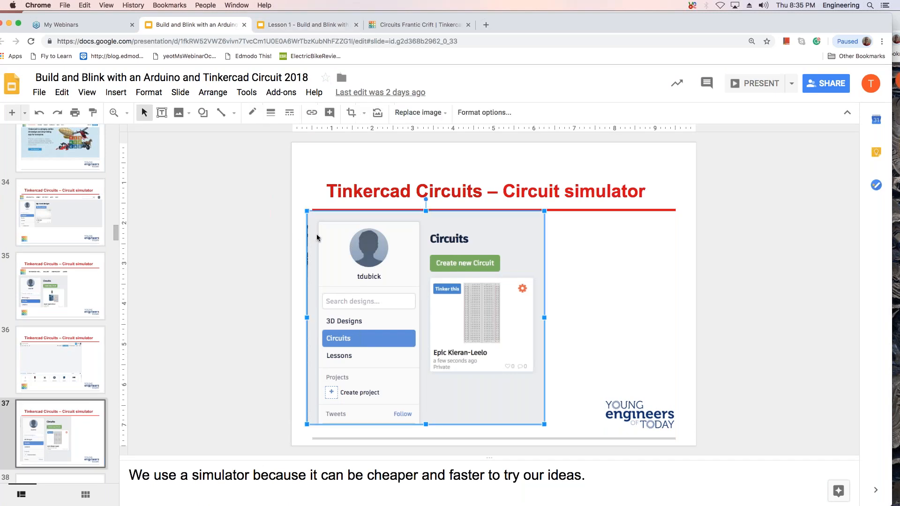
key(Up)
key(Up)
key(Up)
key(Up)
key(Down)
key(Down)
key(Down)
key(Down)
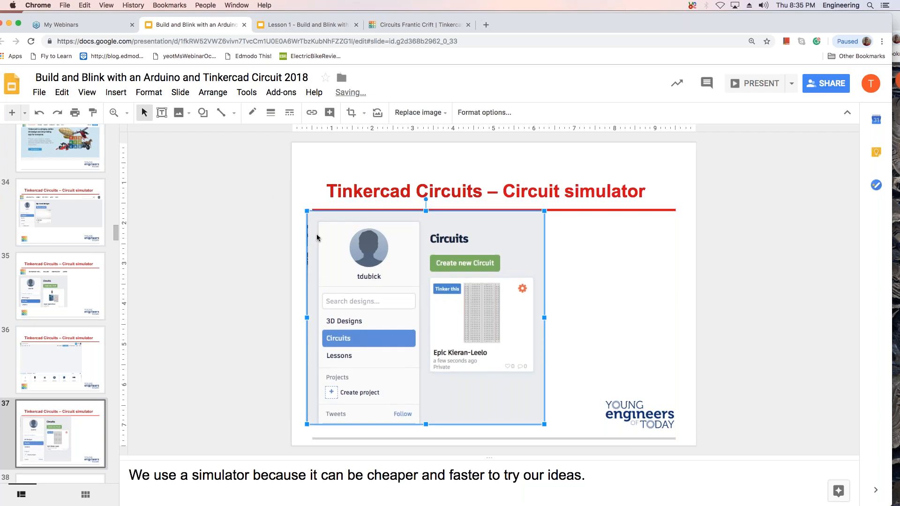
click(67, 303)
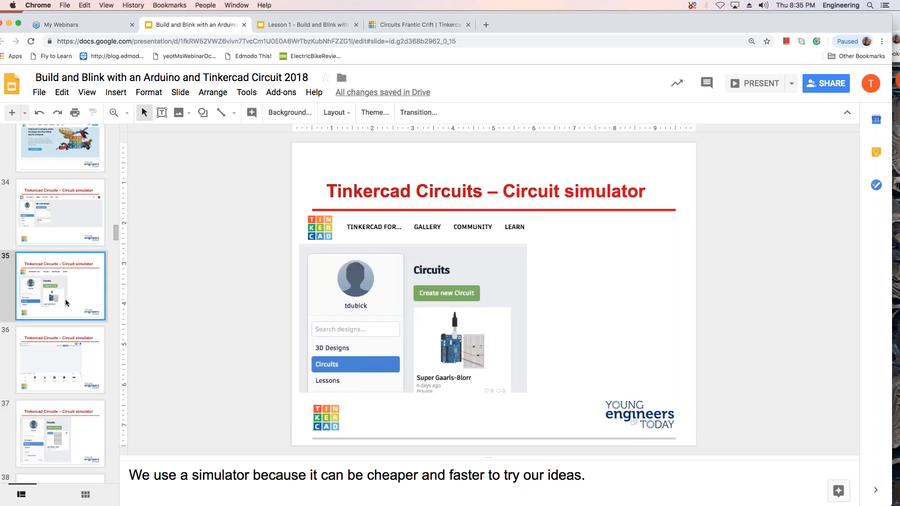
key(Up)
key(Up)
key(Up)
key(Up)
key(Up)
key(Up)
key(Up)
key(Up)
key(Up)
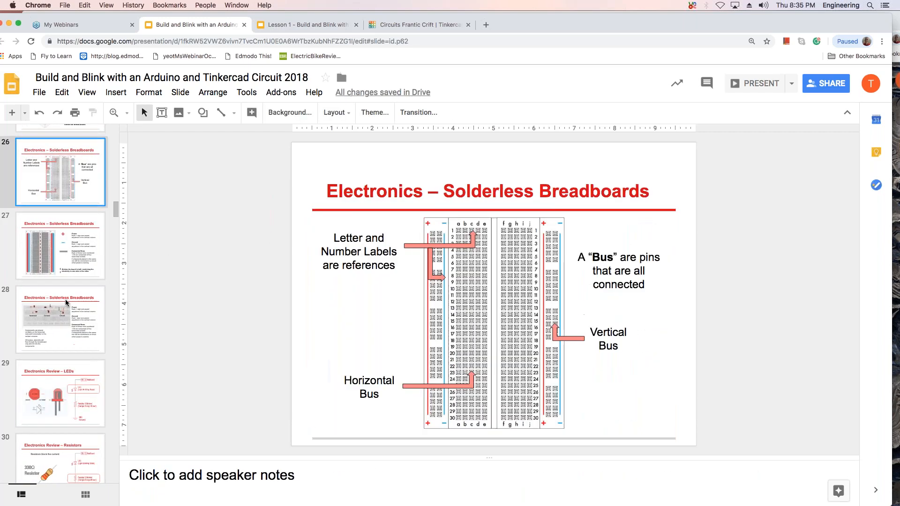
key(Down)
key(Down)
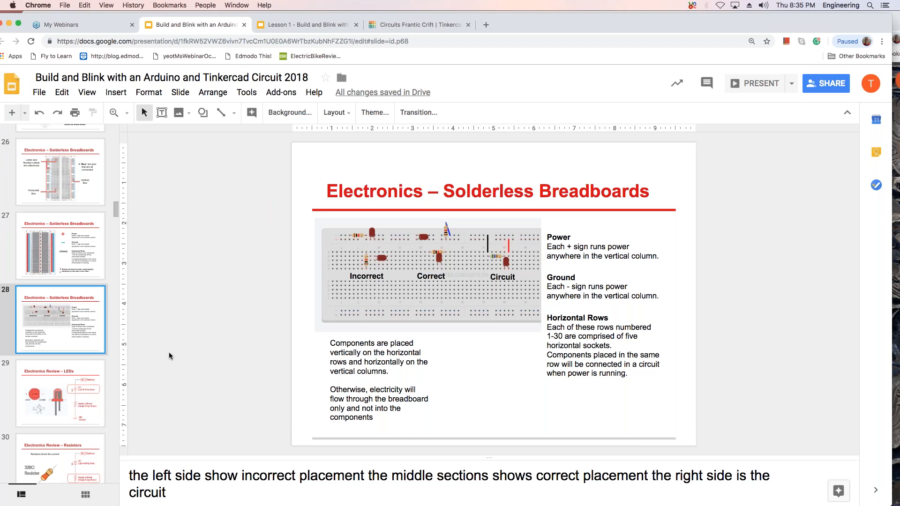
Switch back to the Tinkercad circuit and undo the moves of the ground wire, resistor and LED.
click(307, 24)
click(386, 27)
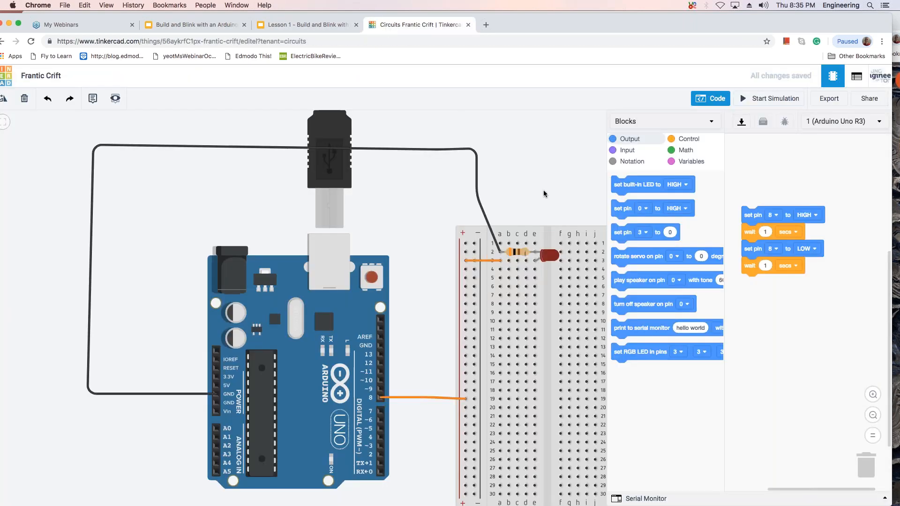
click(48, 99)
click(48, 99)
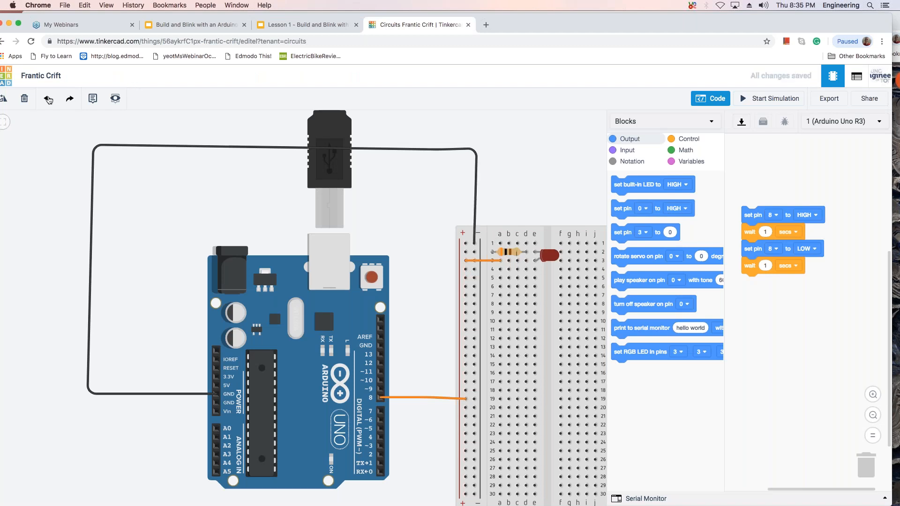
click(48, 100)
click(49, 99)
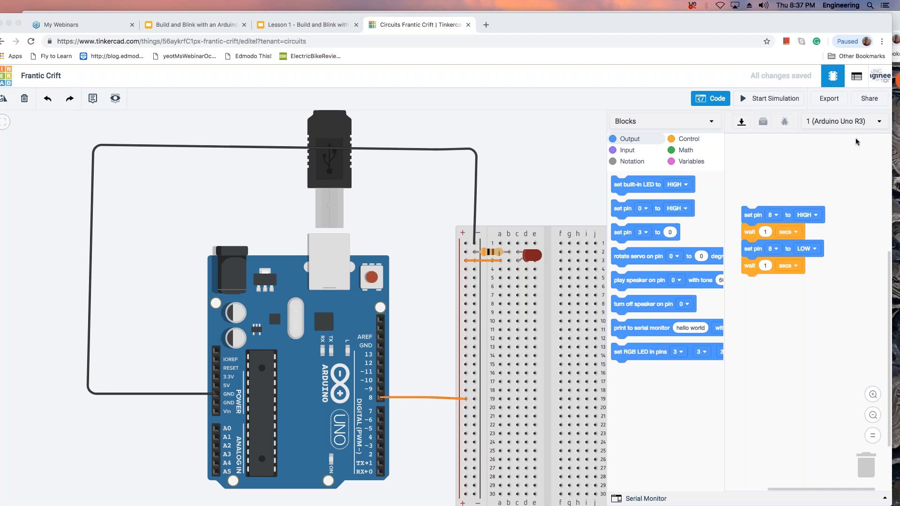
click(880, 123)
click(880, 123)
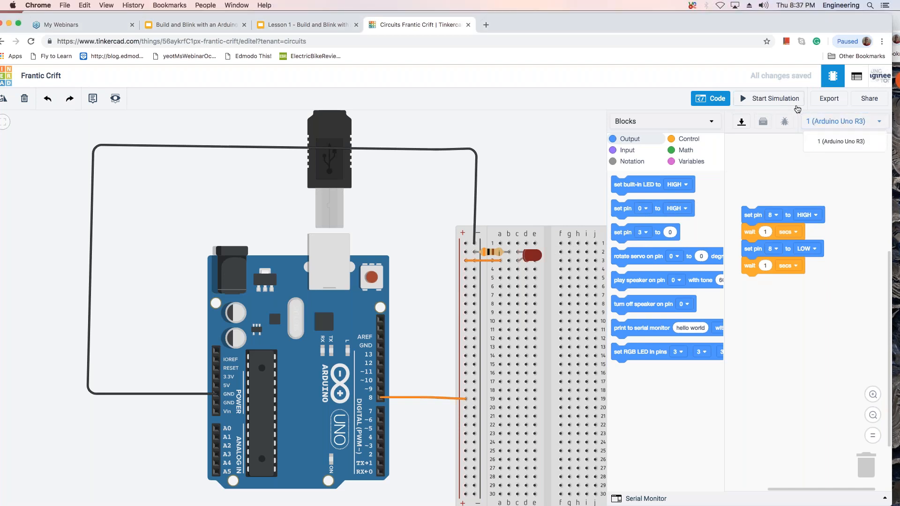
click(765, 153)
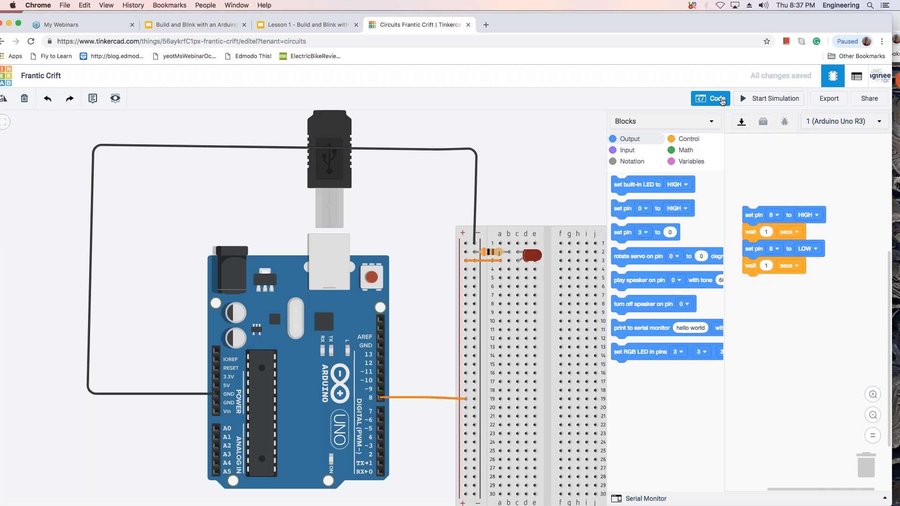
Add a second LED to the breadboard below the red LED and set its color to blue.
click(713, 100)
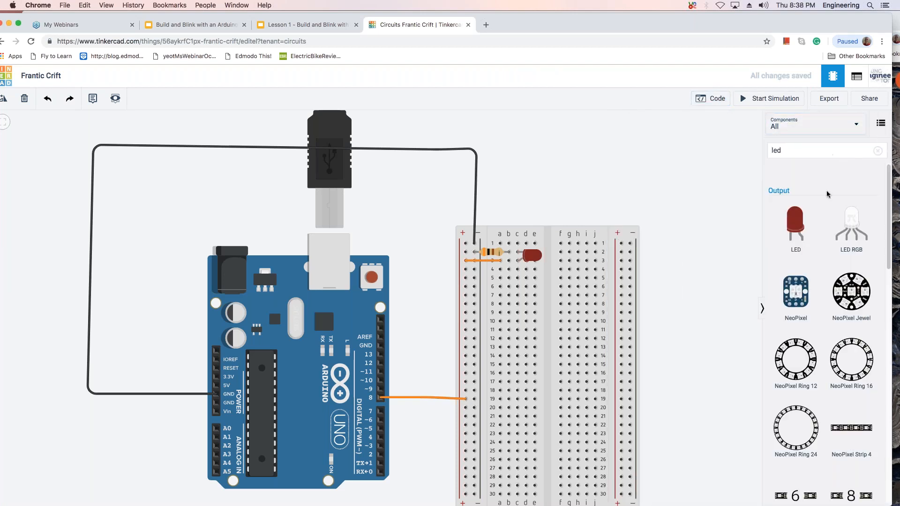
drag(795, 225, 666, 244)
scroll(575, 305, up, 1)
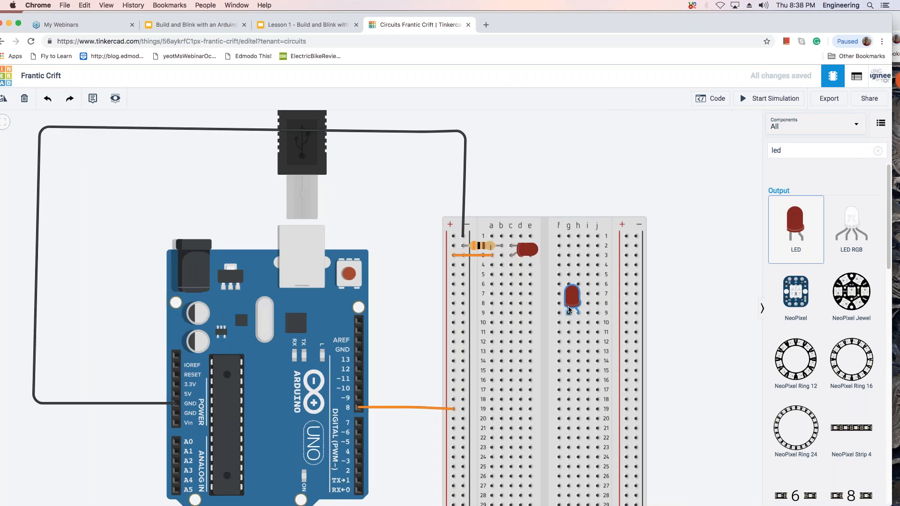
drag(527, 278, 528, 289)
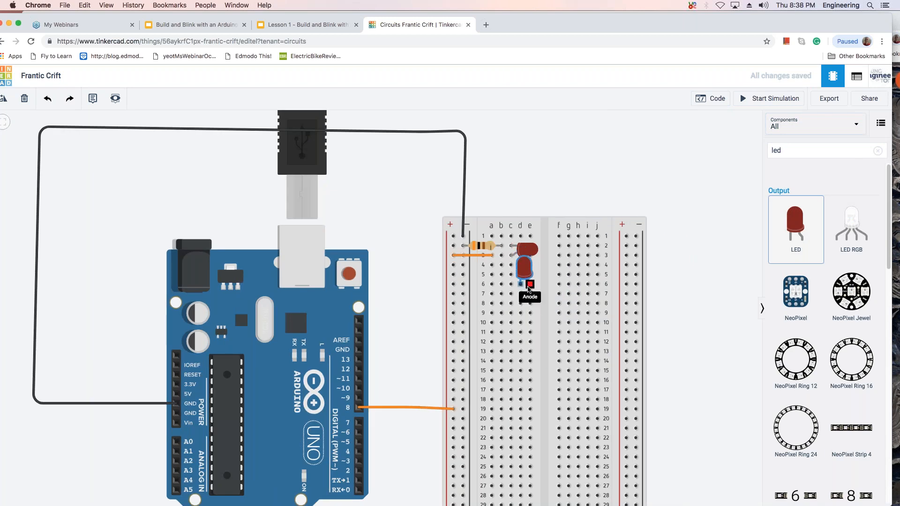
click(528, 289)
click(750, 158)
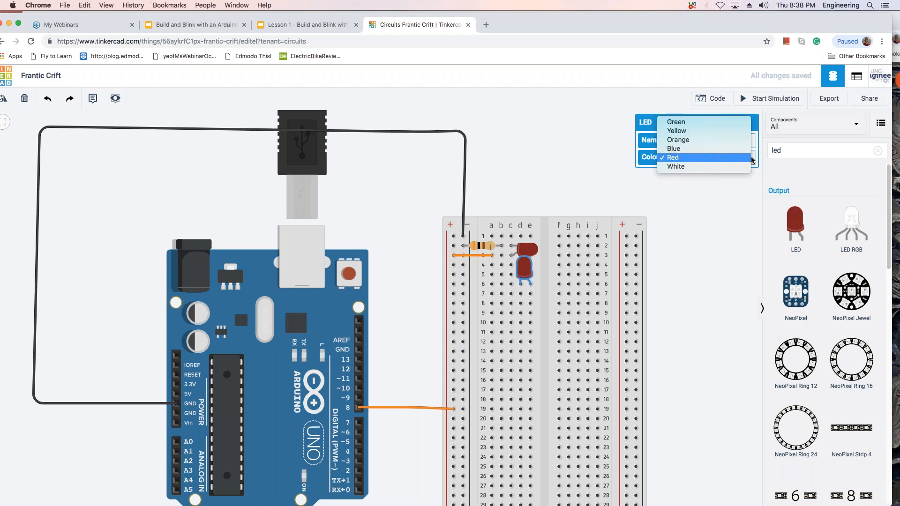
click(749, 149)
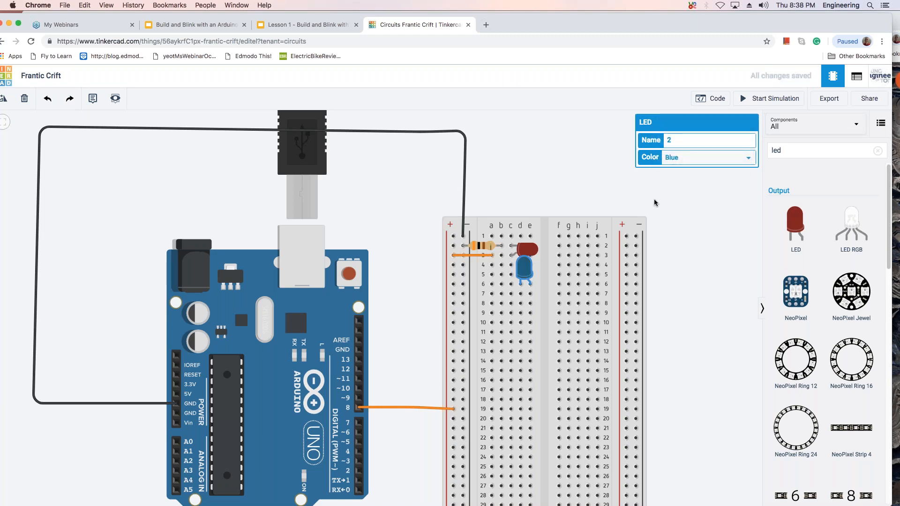
Rotate the blue LED to lie horizontally and seat its legs in holes c5 and c6.
key(r)
key(r)
key(r)
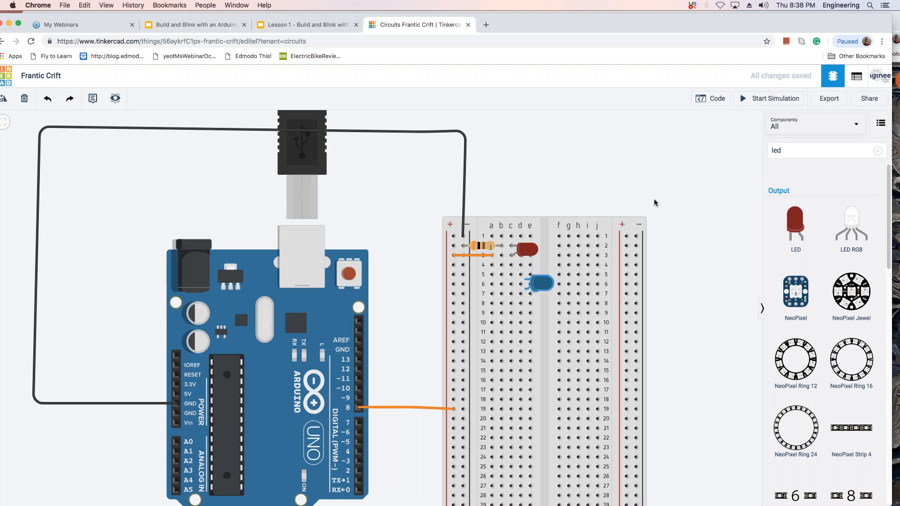
drag(544, 288, 530, 284)
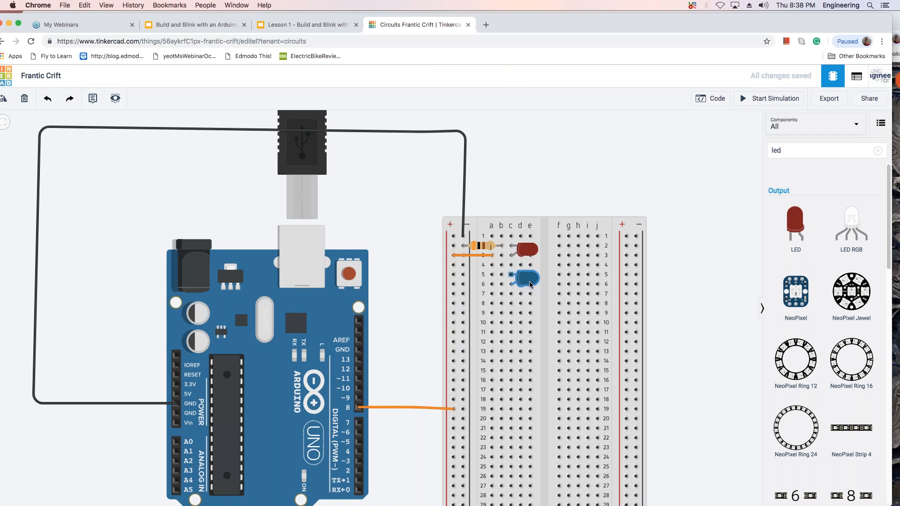
click(600, 199)
Add a second resistor above the breadboard and set its resistance to 300 Ω.
click(485, 247)
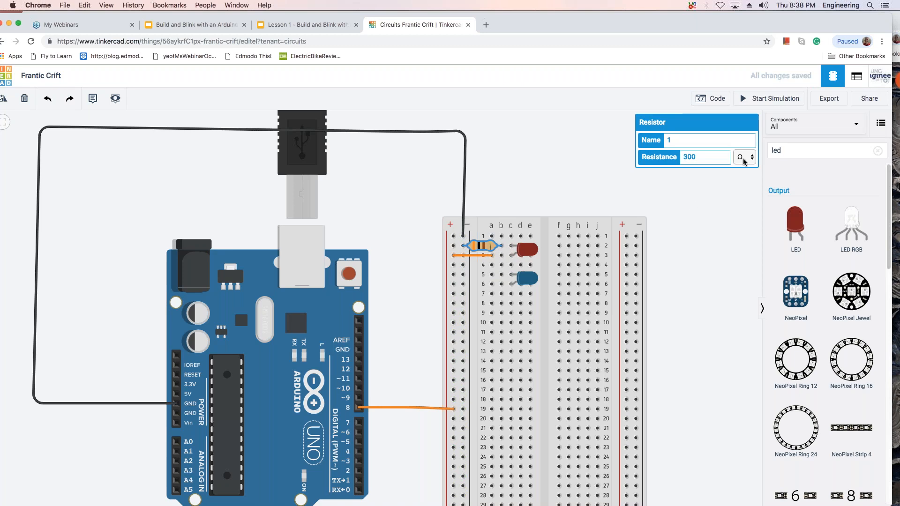
click(801, 149)
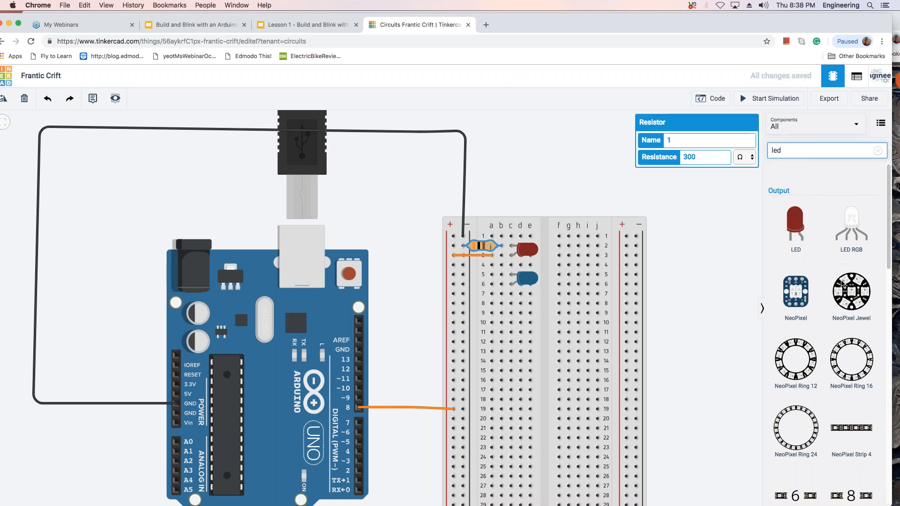
click(889, 200)
key(BackSpace)
key(BackSpace)
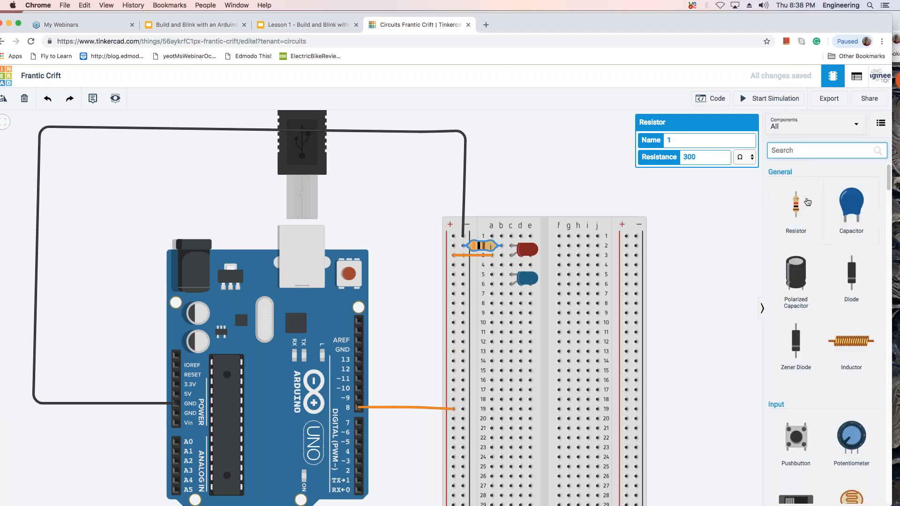
drag(802, 203, 605, 169)
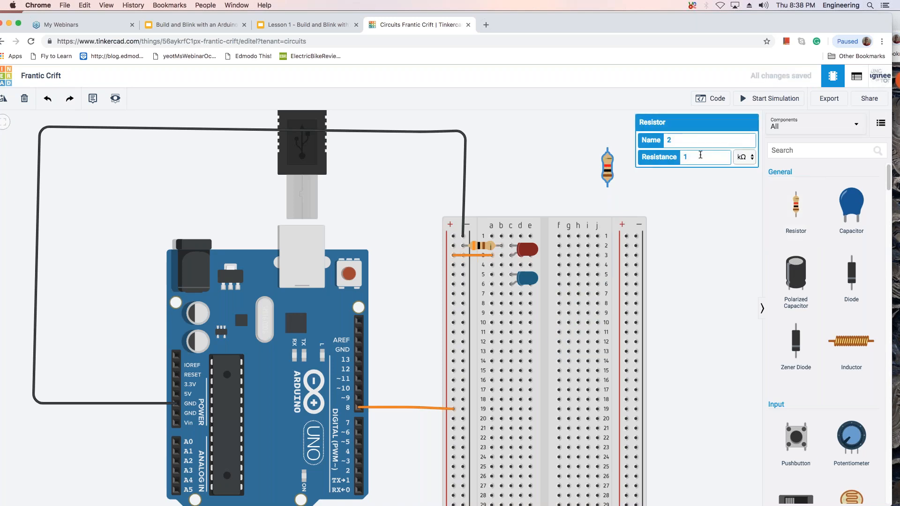
click(754, 157)
click(755, 149)
key(BackSpace)
text(300)
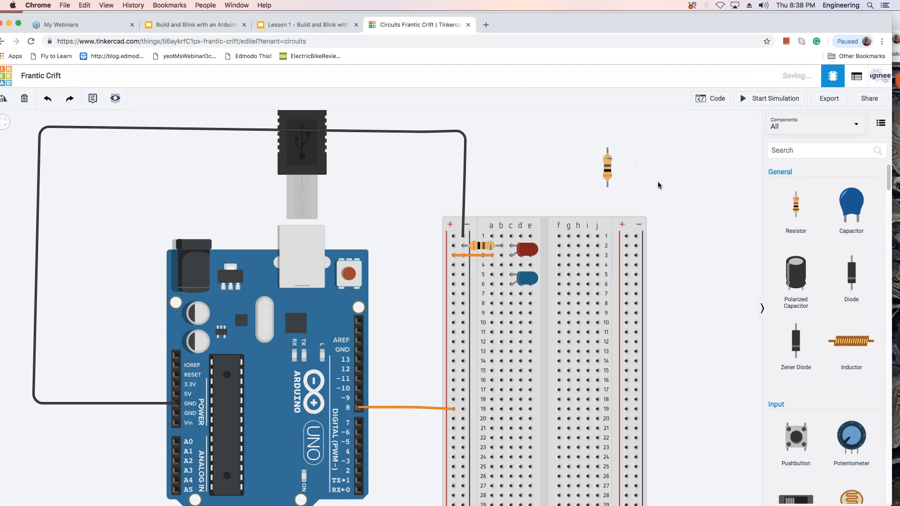
text(r)
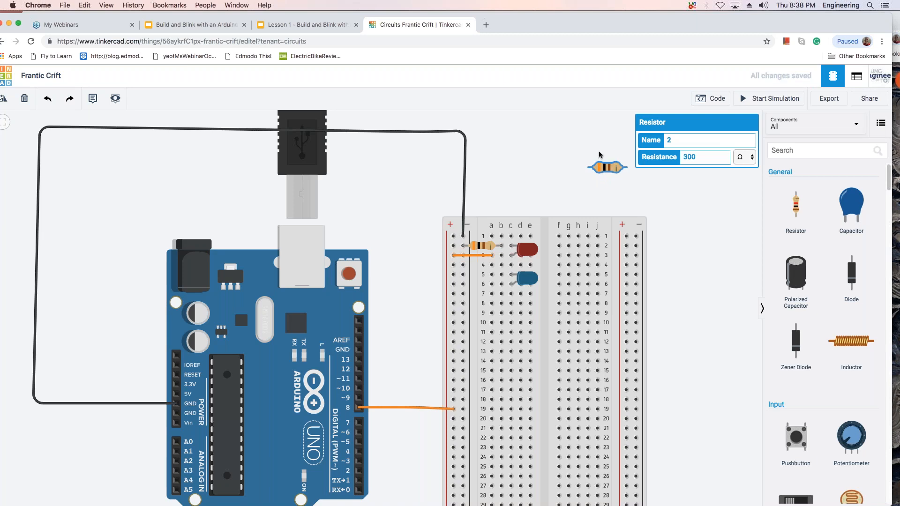
Rotate the new resistor horizontally and place it in row 5 between the negative rail and hole b5.
drag(606, 167, 485, 278)
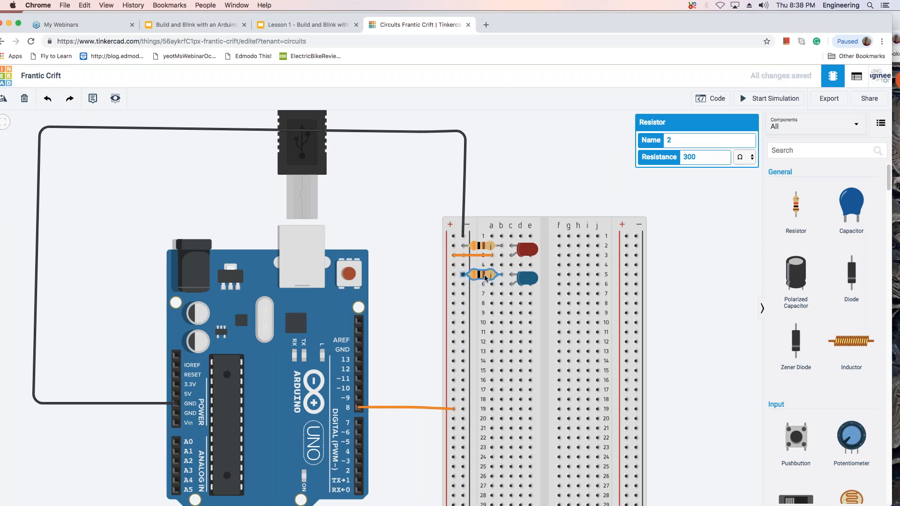
click(555, 144)
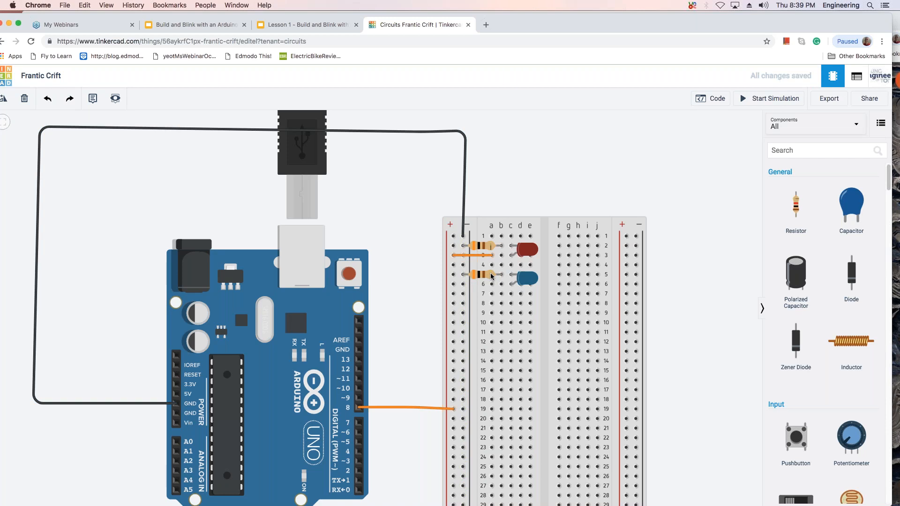
Connect the positive rail at row 6 to hole a6 with a jumper wire.
click(453, 284)
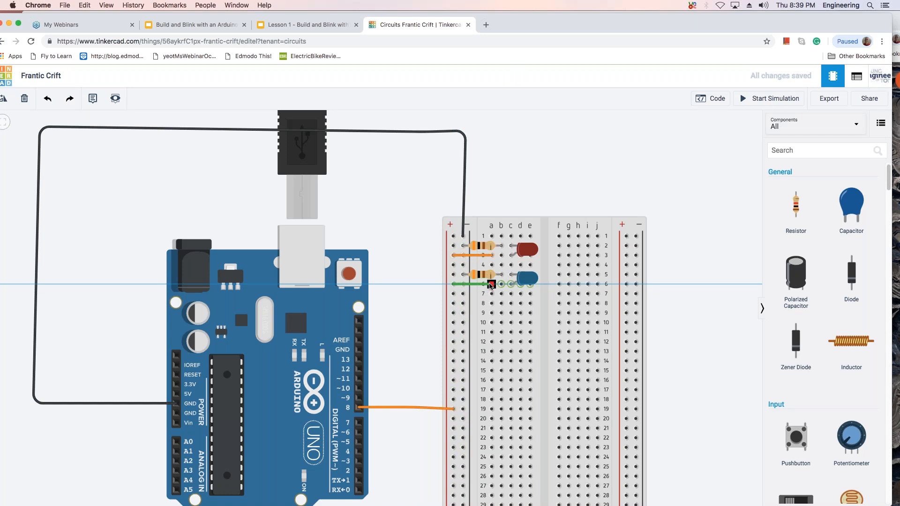
click(491, 285)
click(522, 196)
Run and stop the simulation twice to check how the red and blue LEDs blink.
click(788, 99)
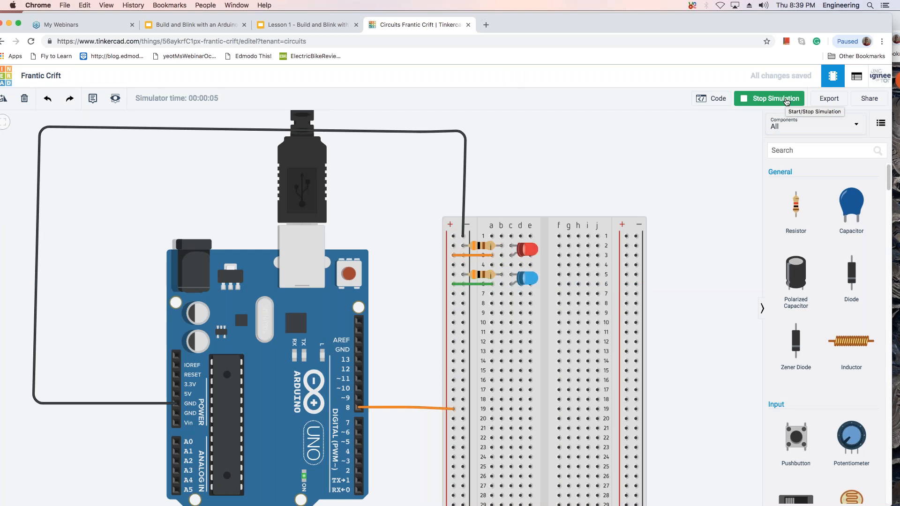
click(786, 100)
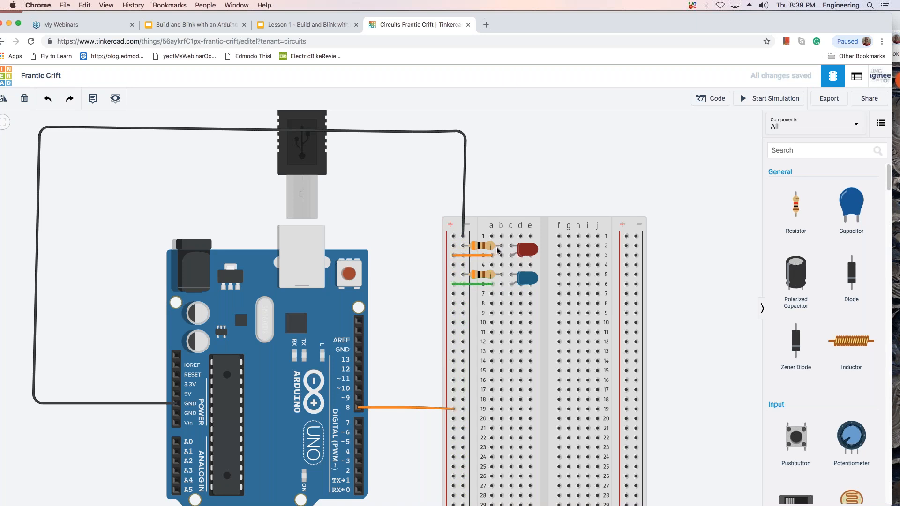
click(776, 100)
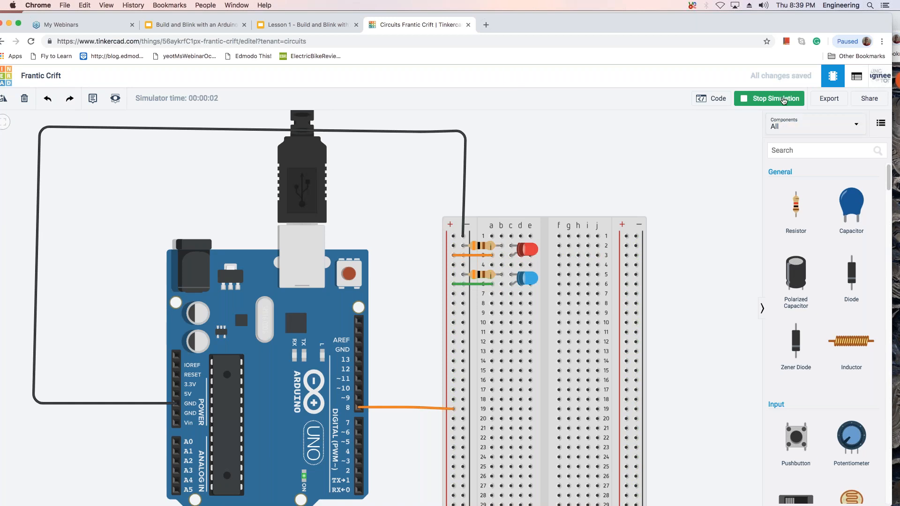
click(784, 101)
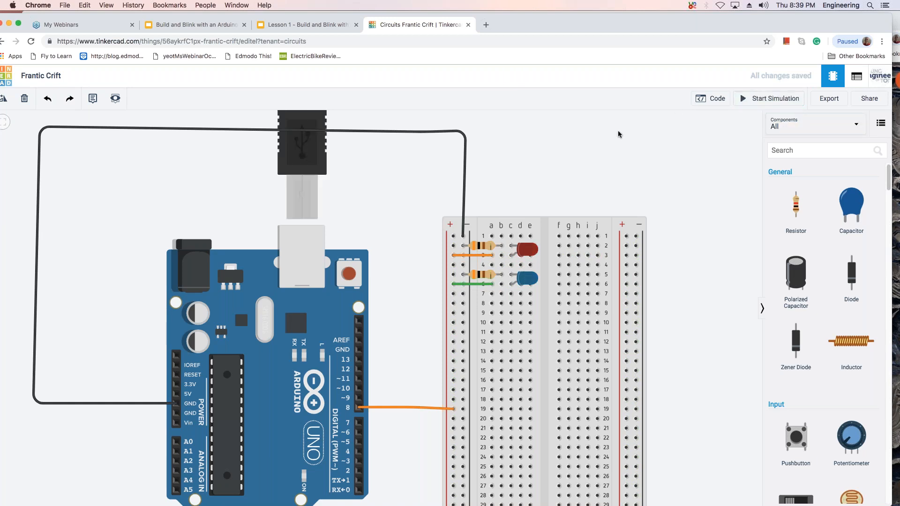
Change the color of the row 3 jumper wire to green.
click(472, 255)
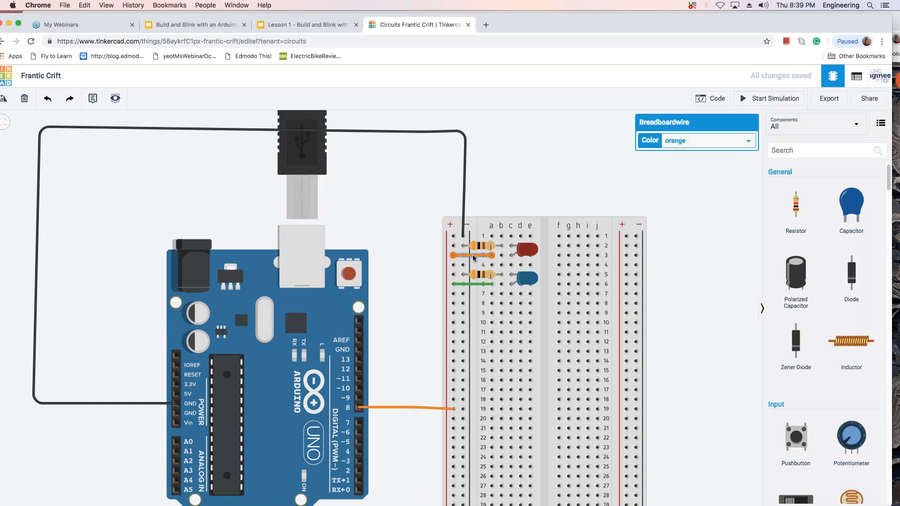
click(750, 144)
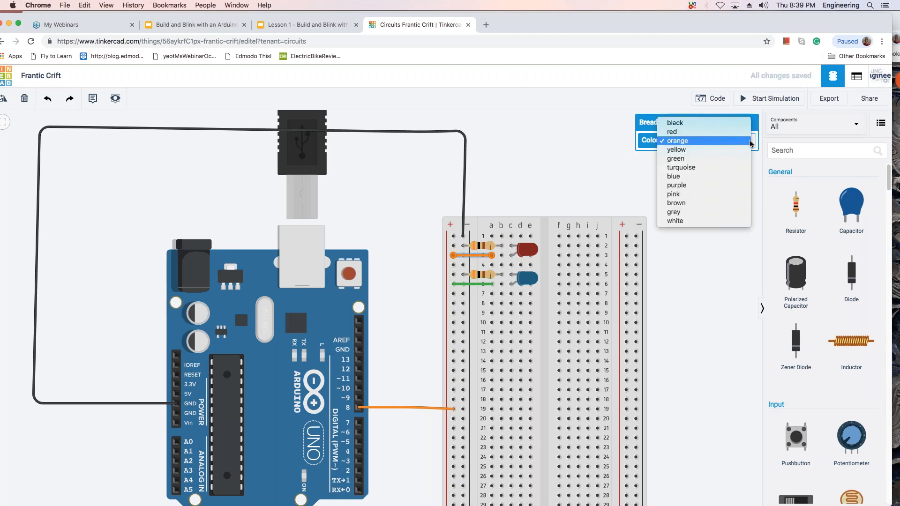
click(716, 159)
click(597, 140)
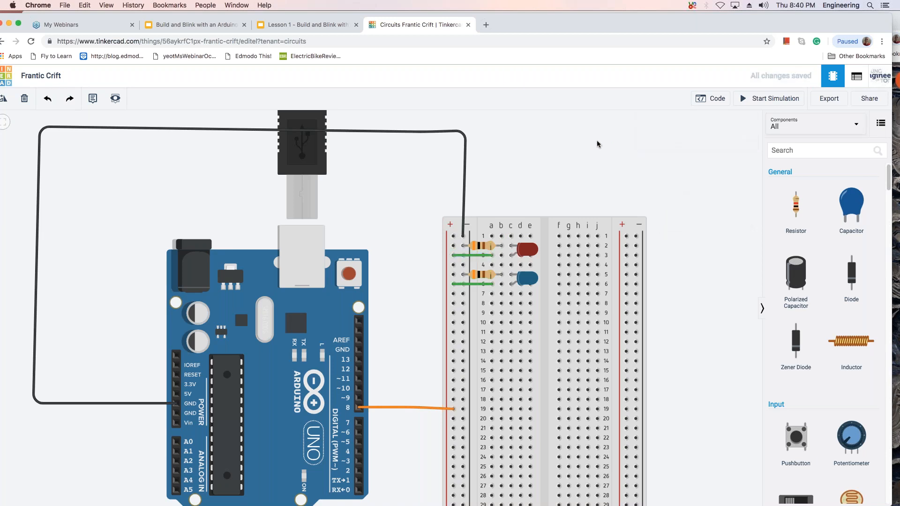
Recolor the row 3 jumper wire yellow.
click(481, 254)
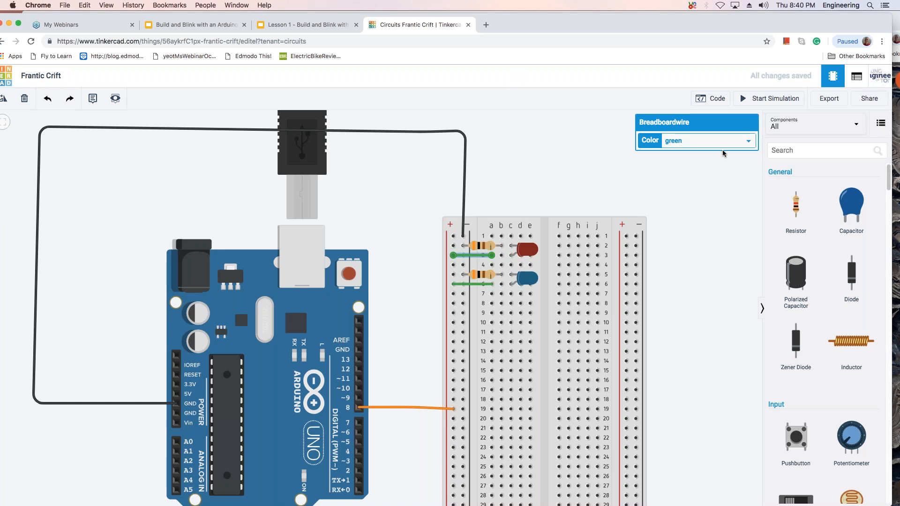
click(749, 142)
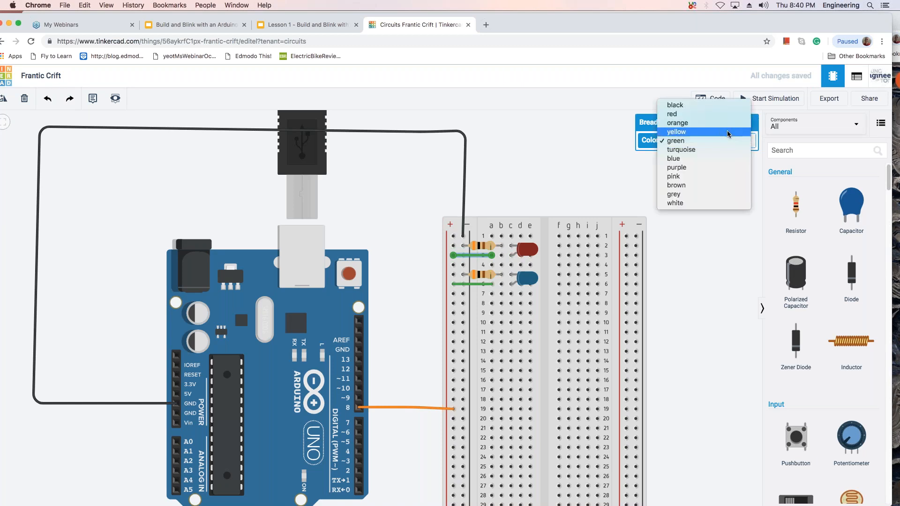
click(728, 133)
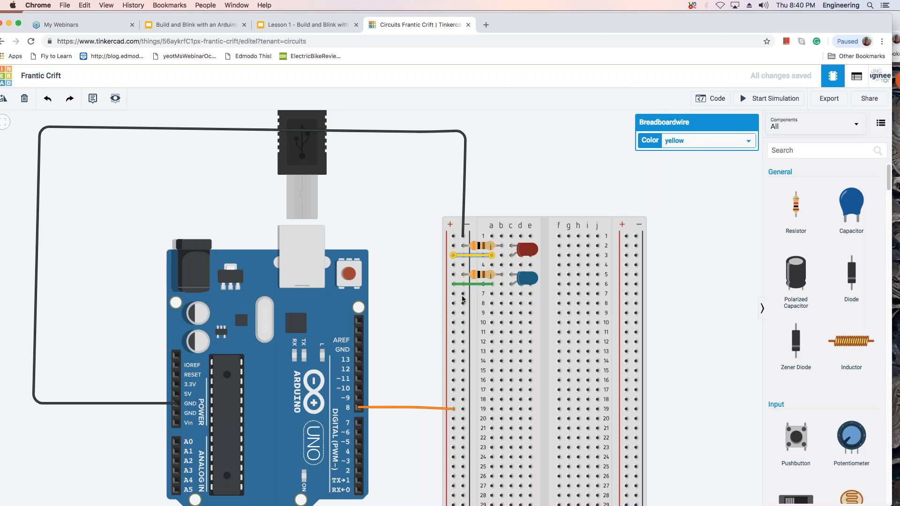
click(468, 283)
click(698, 277)
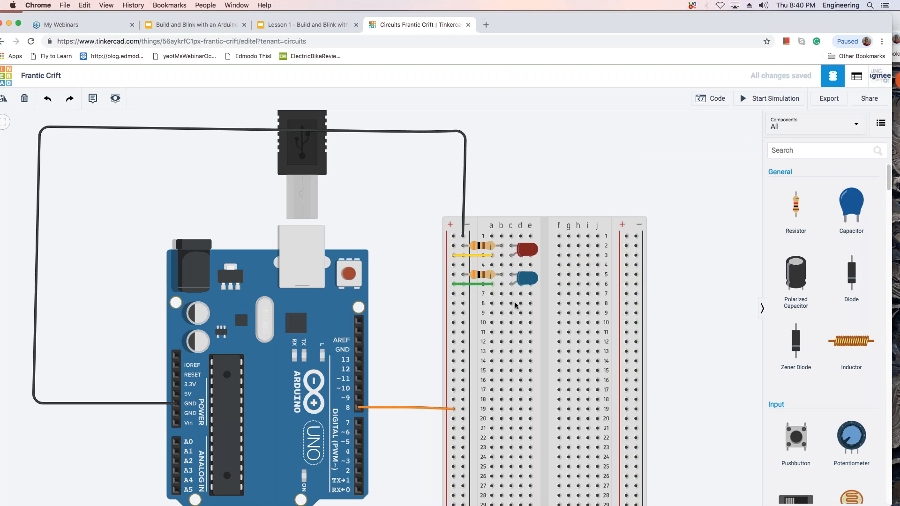
Set the row 3 jumper wire's color to orange.
click(477, 257)
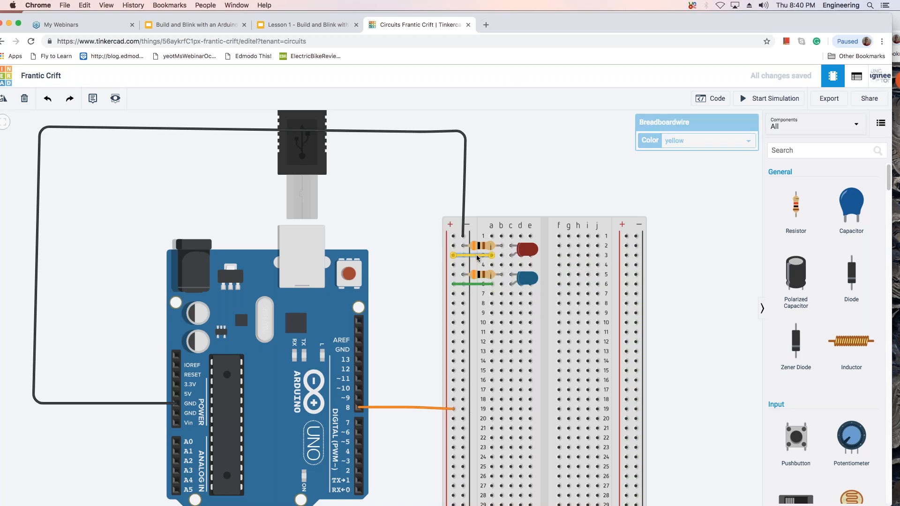
click(746, 143)
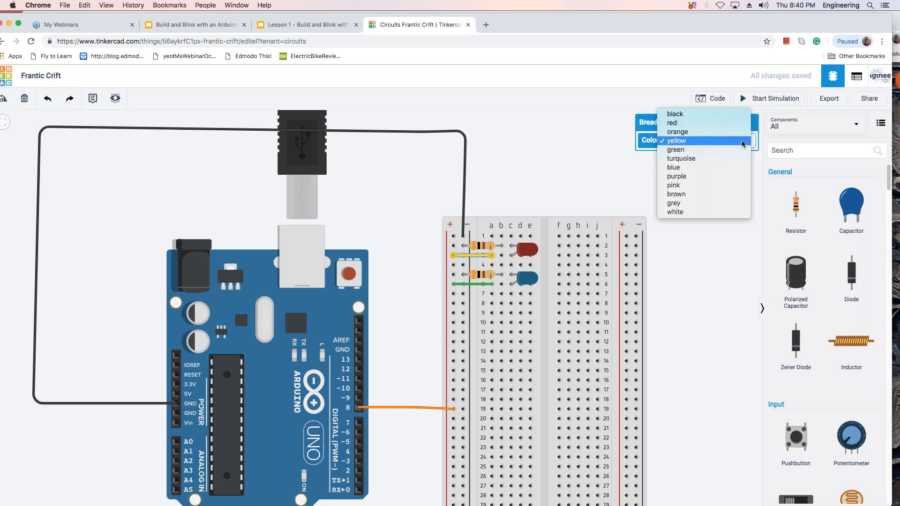
click(684, 131)
click(697, 239)
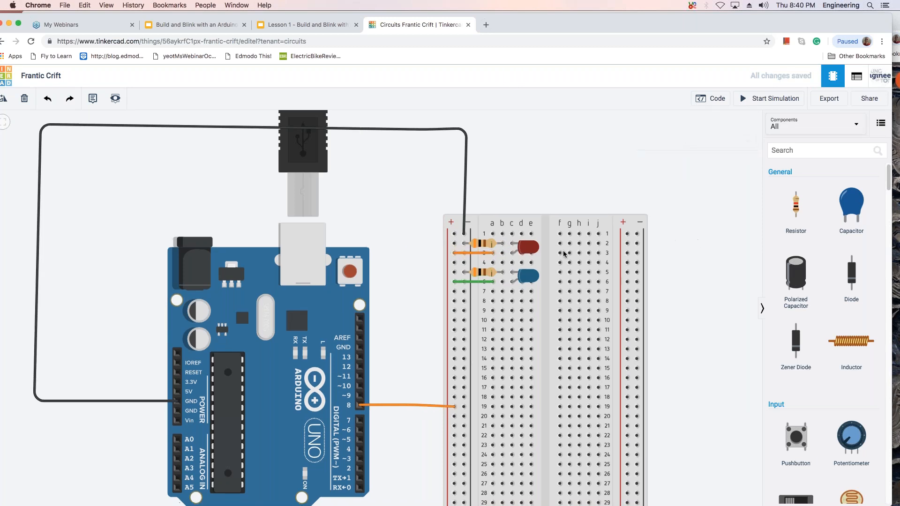
Delete the orange wire from pin 8 to the positive rail and the orange jumper wire in row 3.
click(460, 255)
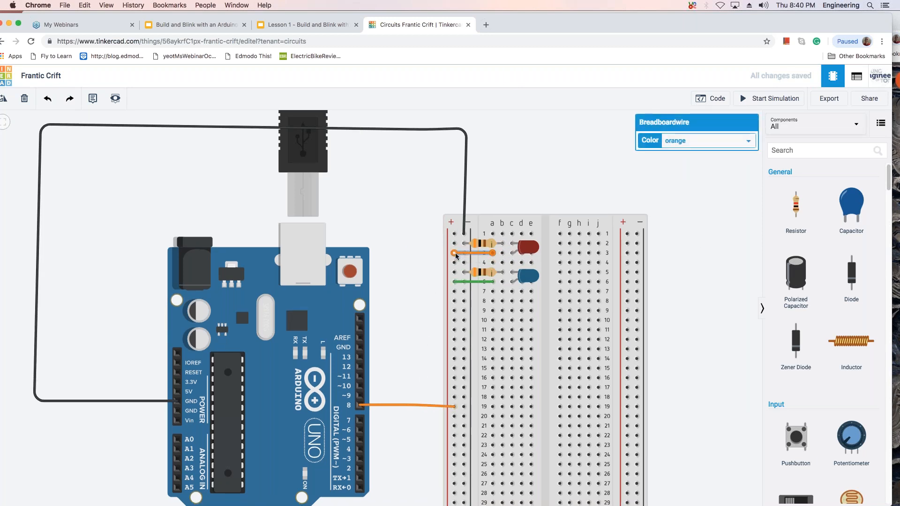
mouse_move(455, 255)
mouse_down()
mouse_move(414, 255)
mouse_move(454, 253)
mouse_up()
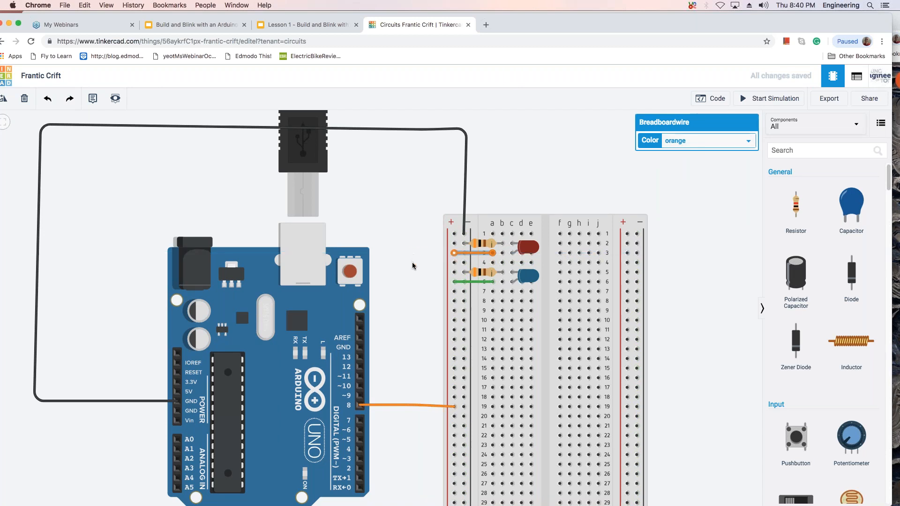
click(426, 405)
key(Delete)
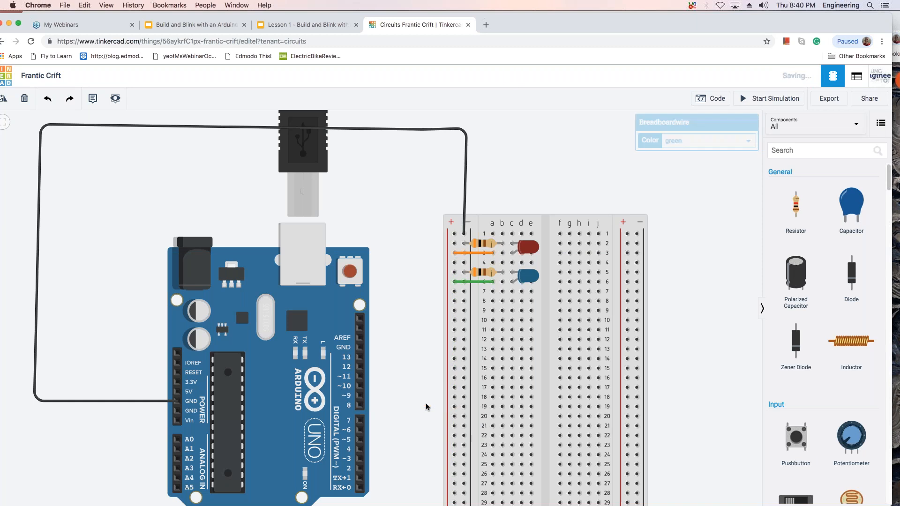
click(475, 253)
key(Delete)
click(491, 254)
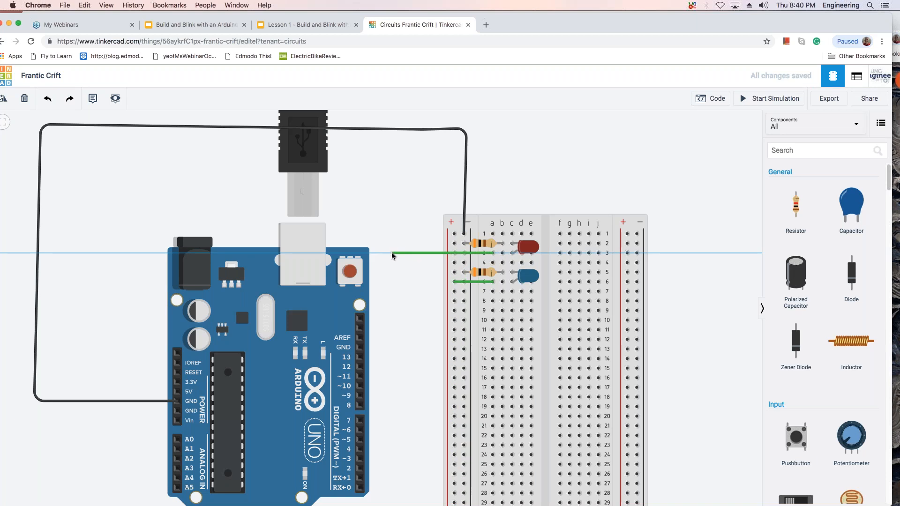
key(Escape)
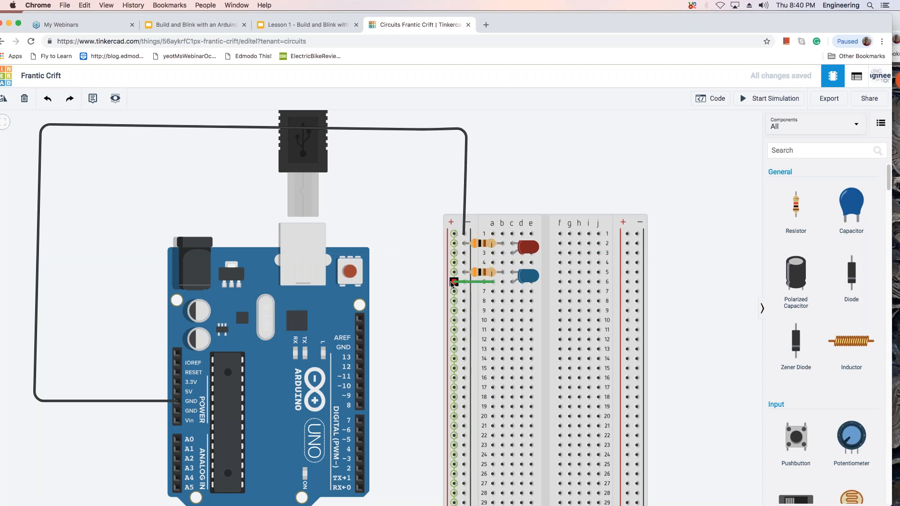
Replace the green row 6 jumper with a wire routed from breadboard hole a6 around to digital pin 8 on the Arduino.
click(471, 282)
key(Delete)
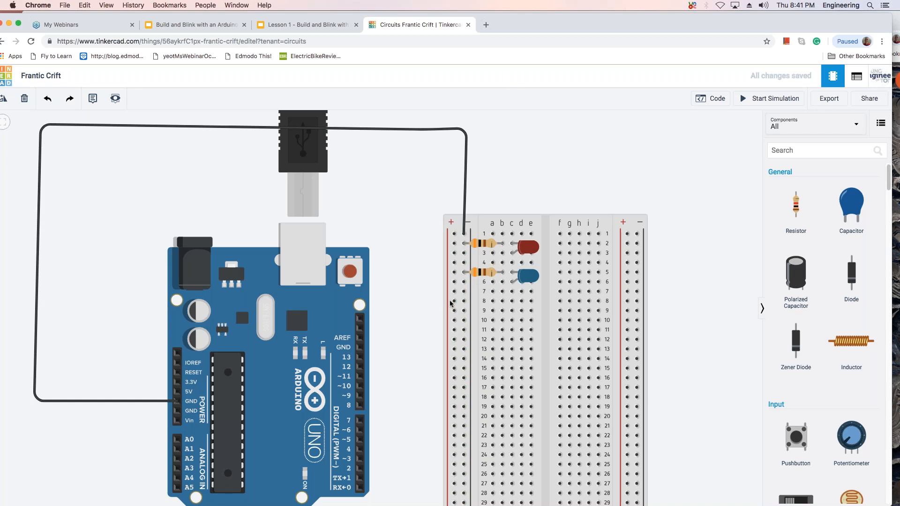
click(492, 282)
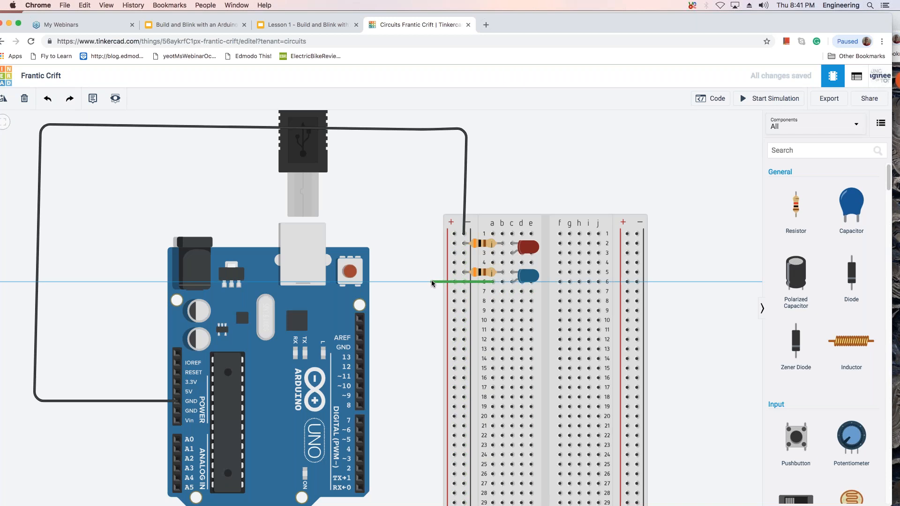
click(431, 282)
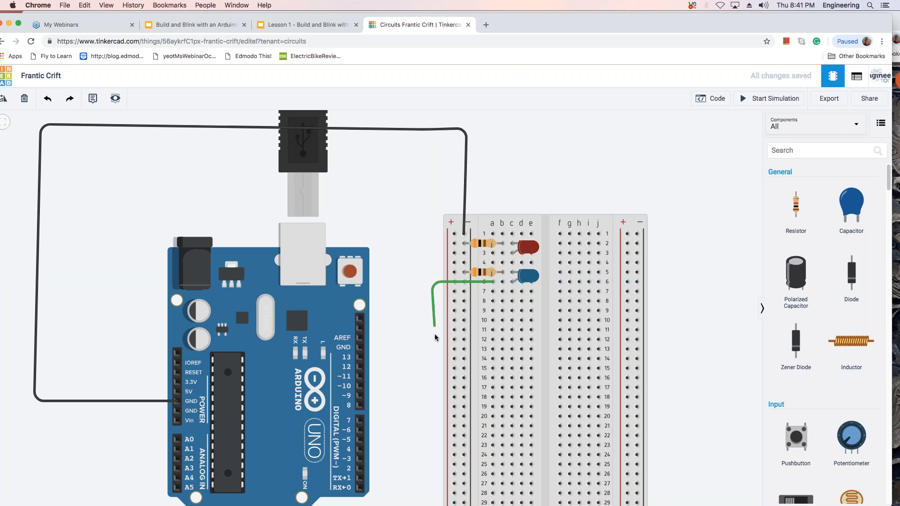
click(432, 406)
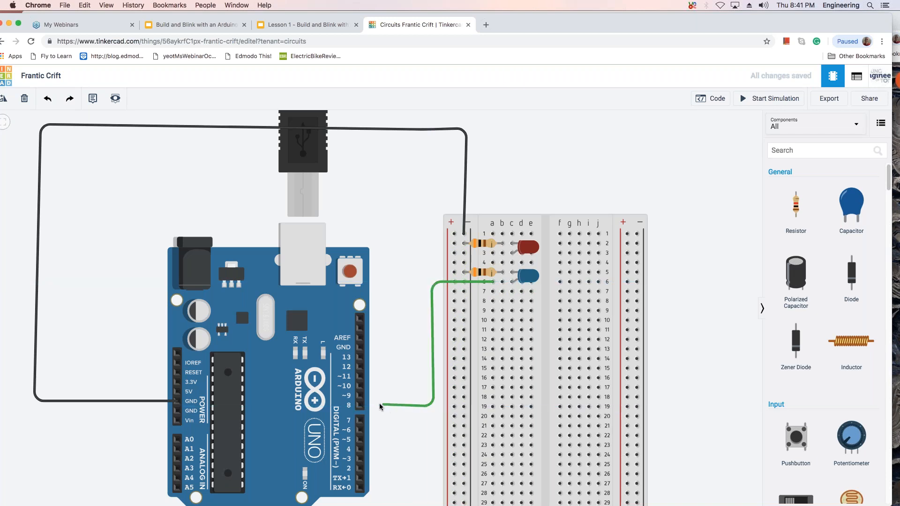
click(359, 405)
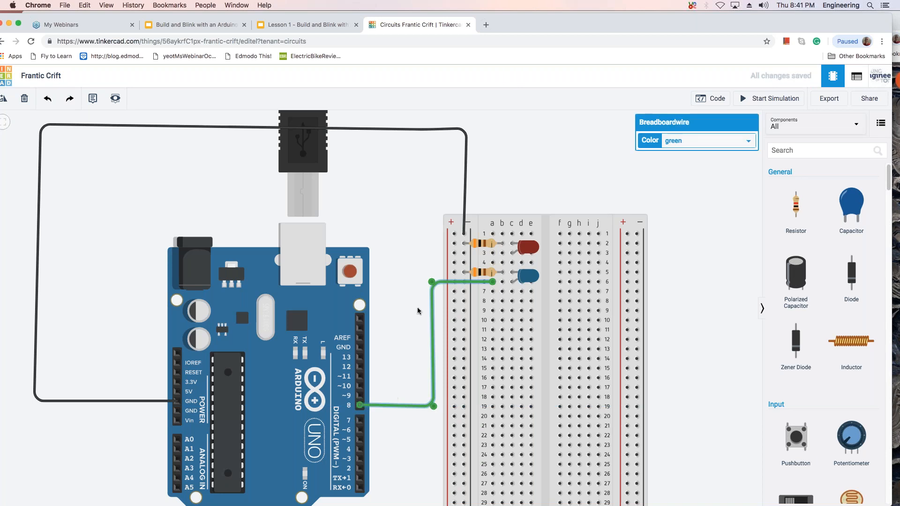
click(421, 235)
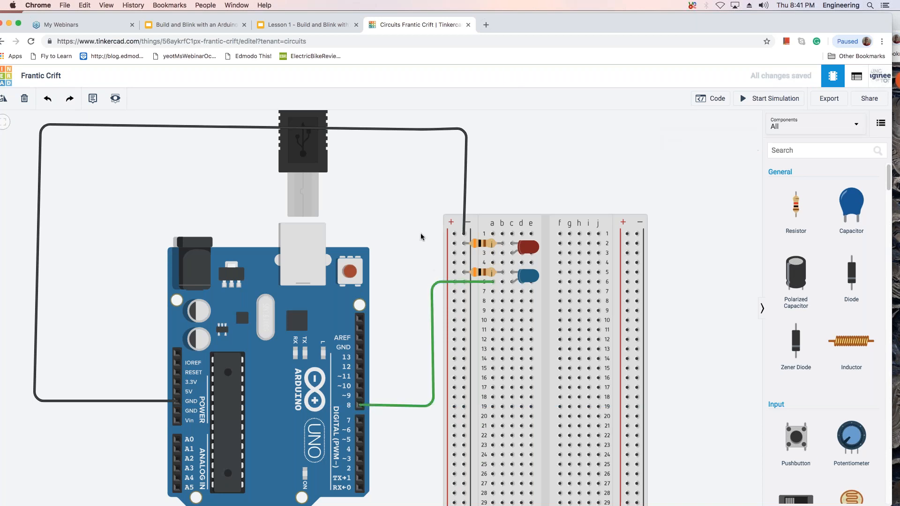
Route a wire from breadboard hole a3, in the red LED's row, around to digital pin 9 on the Arduino.
click(491, 254)
click(420, 253)
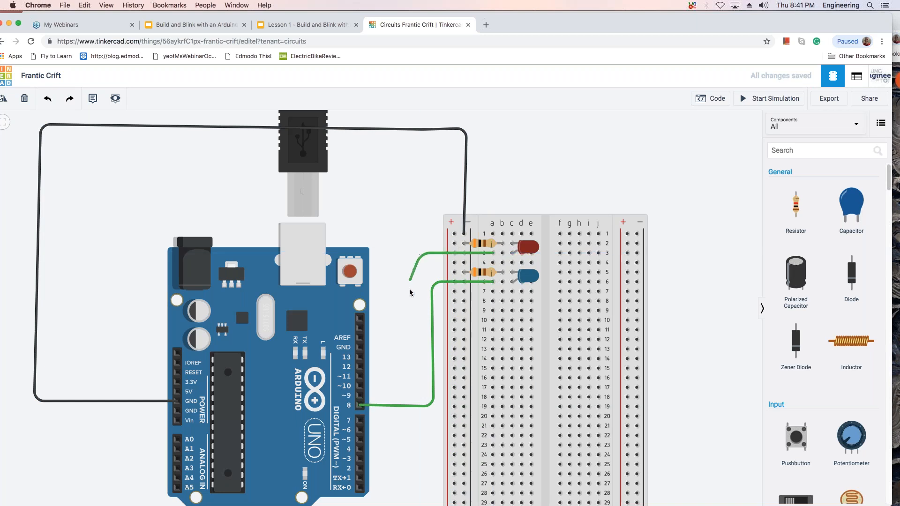
click(403, 254)
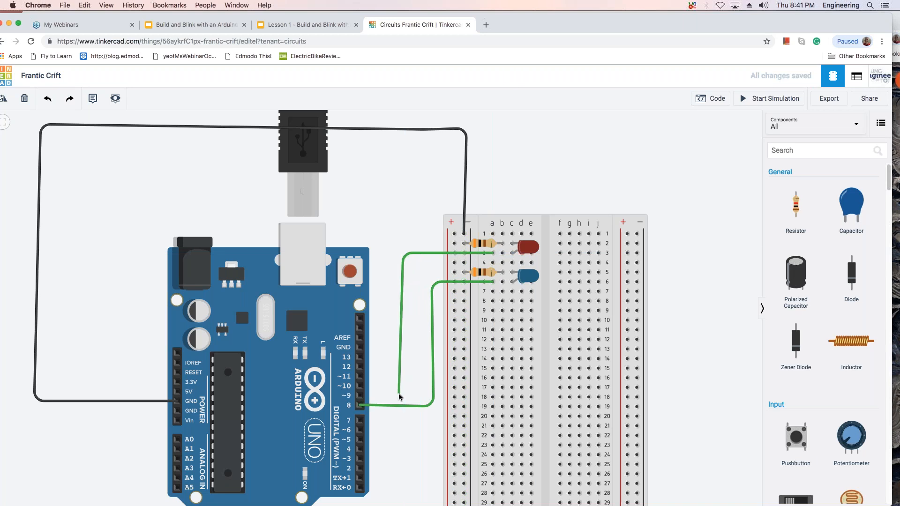
click(398, 395)
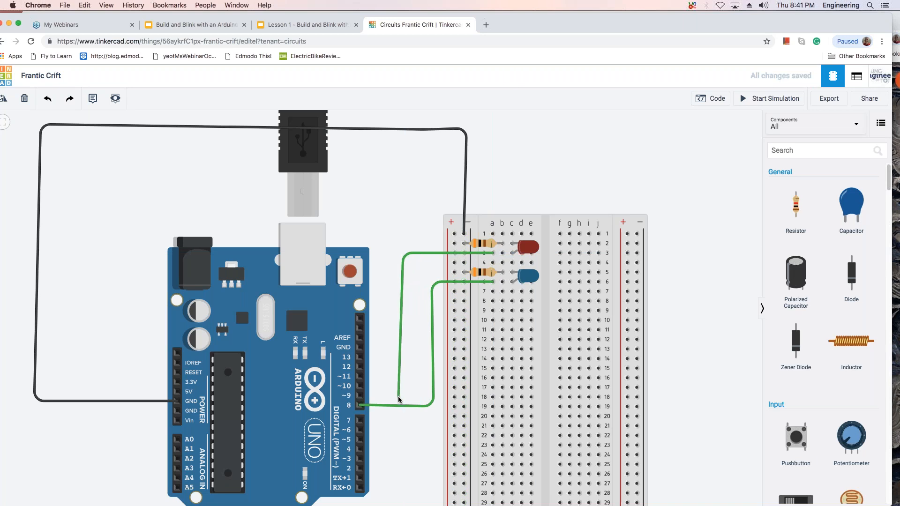
click(360, 396)
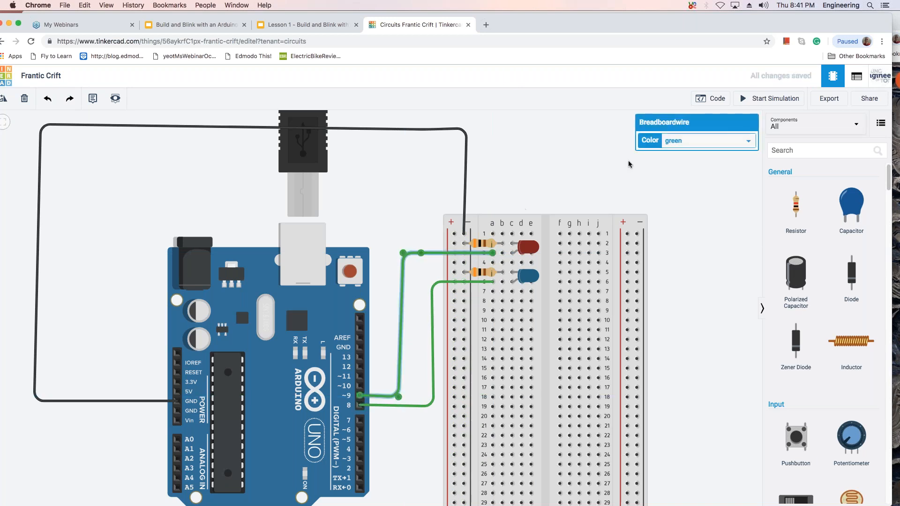
Set the color of the wire between row 3 and pin 9 to orange.
click(752, 141)
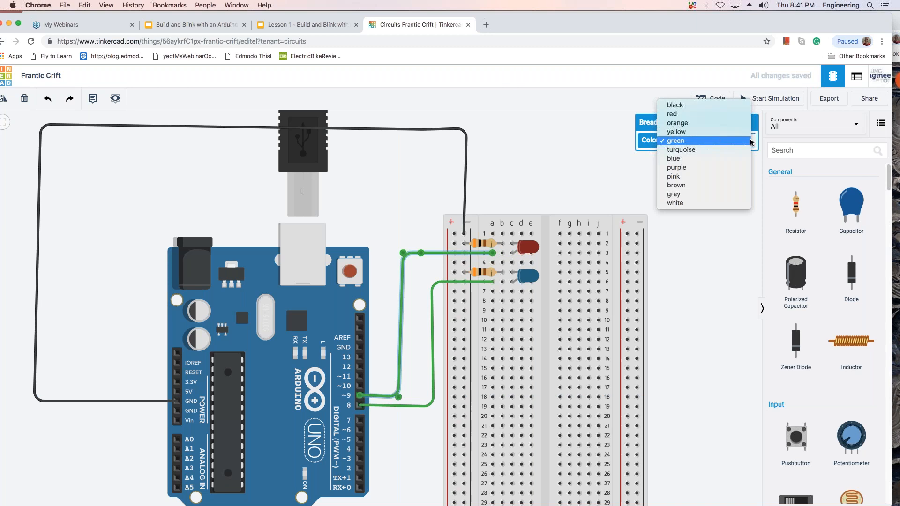
click(719, 124)
click(710, 228)
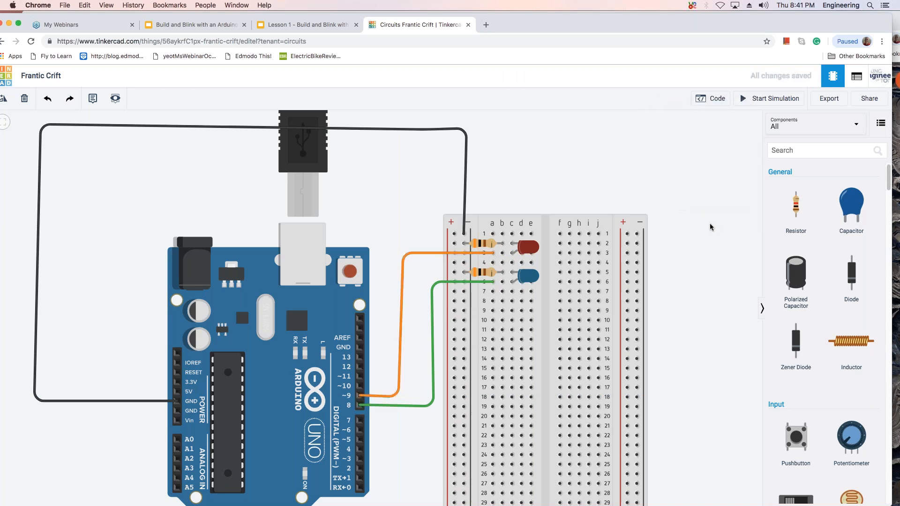
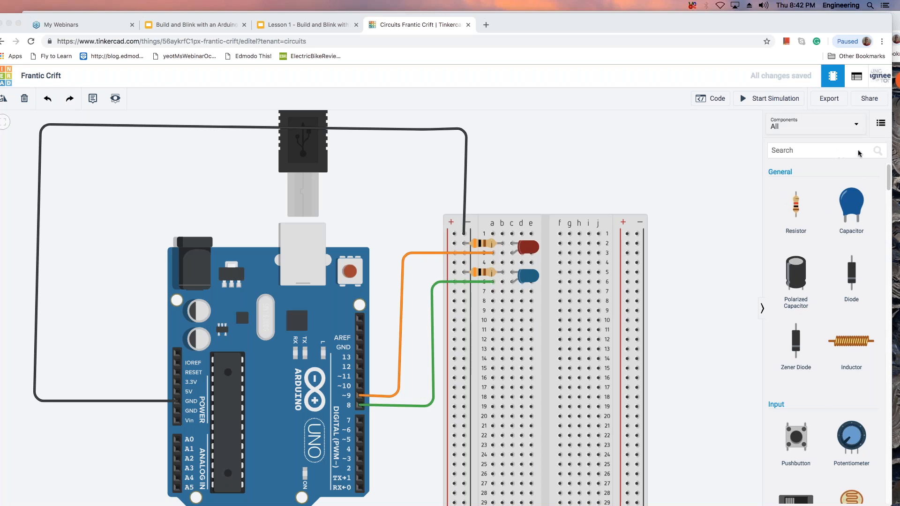
Run the circuit simulation with the rewired LEDs, watch the LEDs, and stop it.
click(718, 98)
click(775, 127)
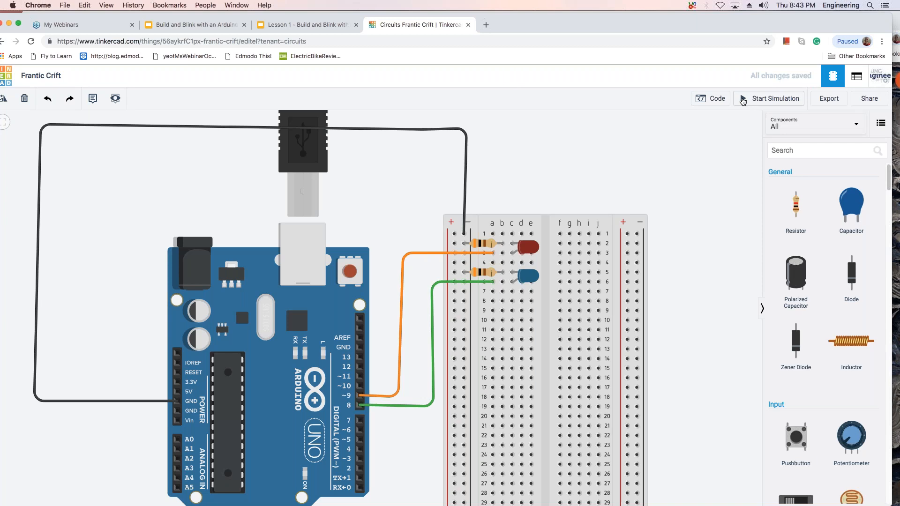
click(742, 100)
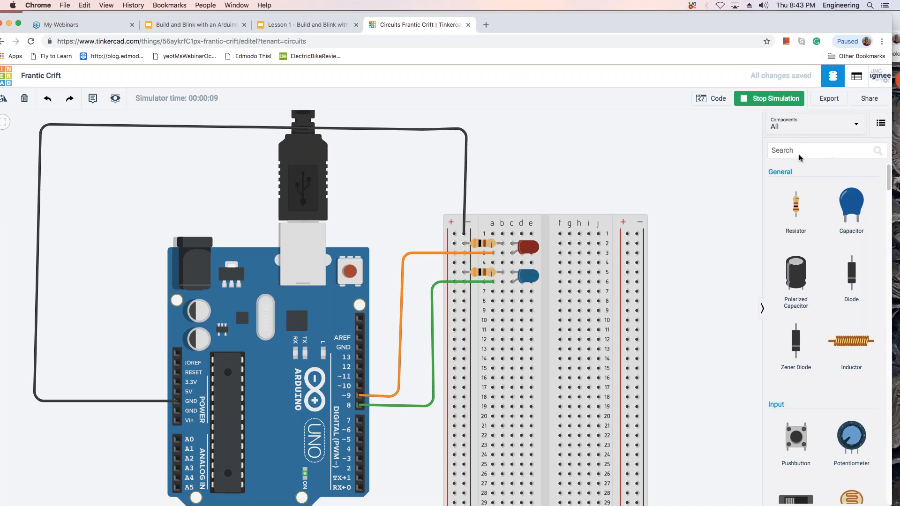
key(super+Tab)
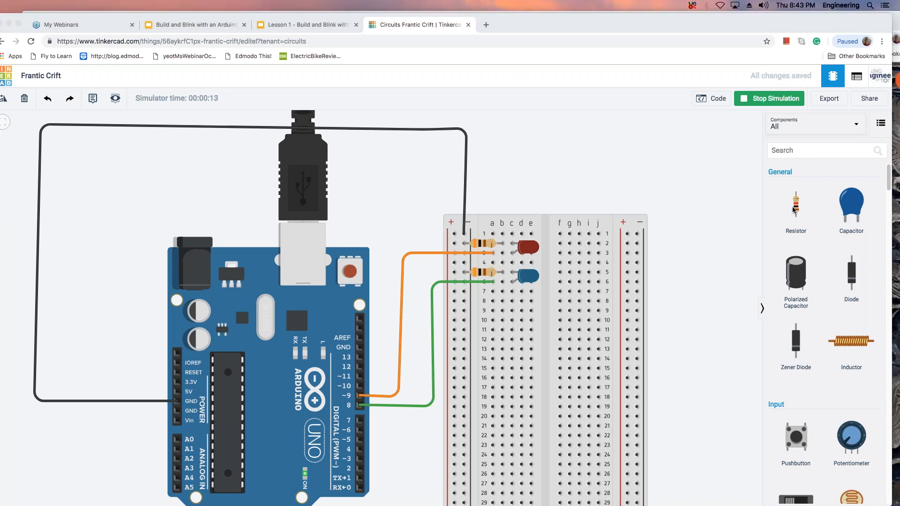
click(773, 103)
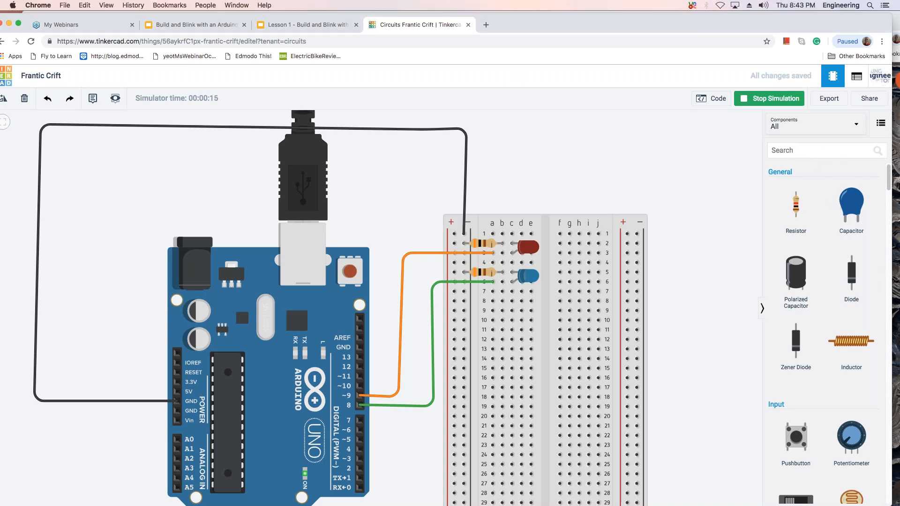
click(775, 104)
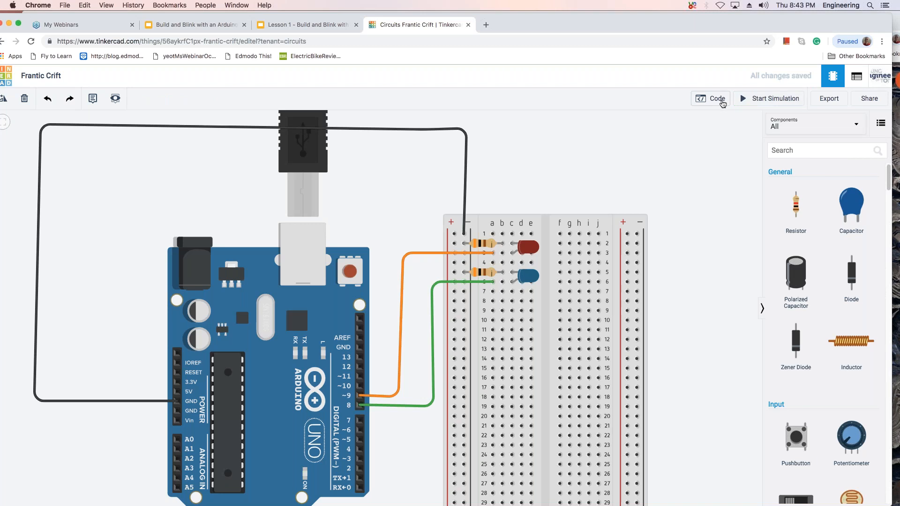
Insert a block setting pin 9 to LOW directly after the pin 8 HIGH block, and test the code in a short simulation.
click(720, 100)
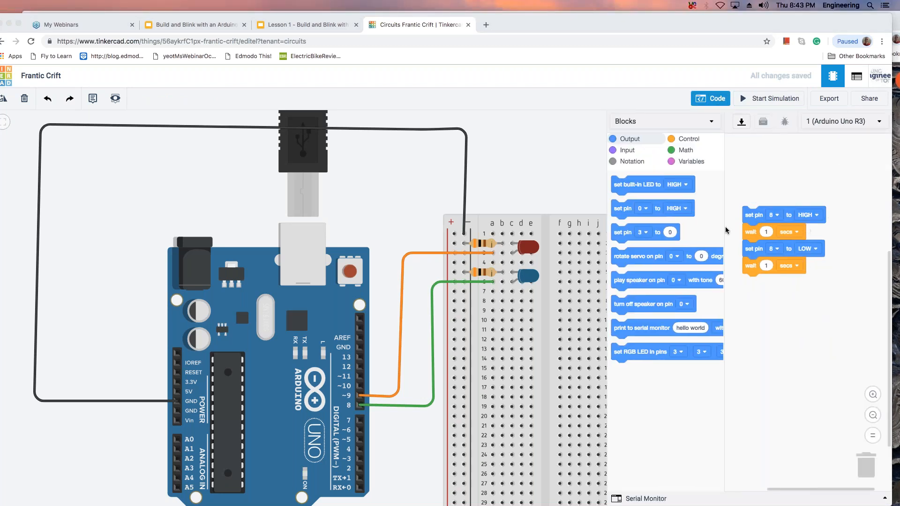
click(623, 210)
drag(617, 210, 752, 232)
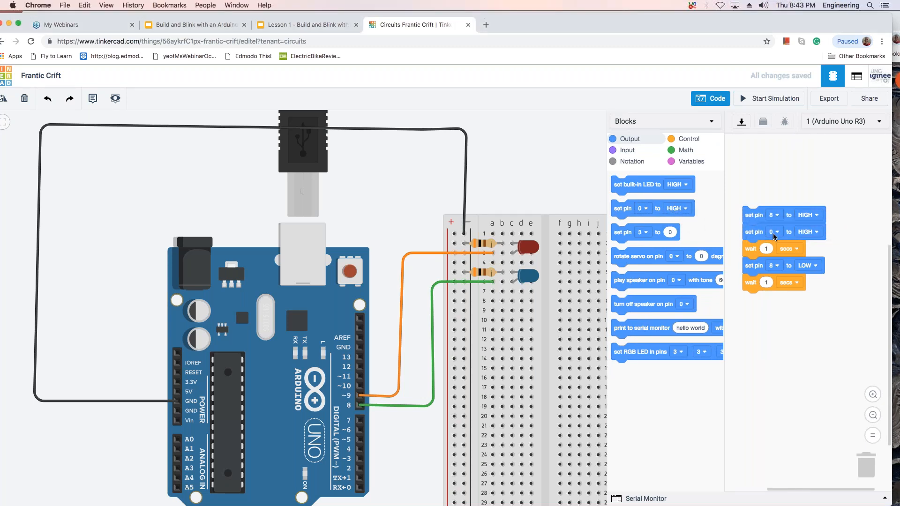
click(777, 232)
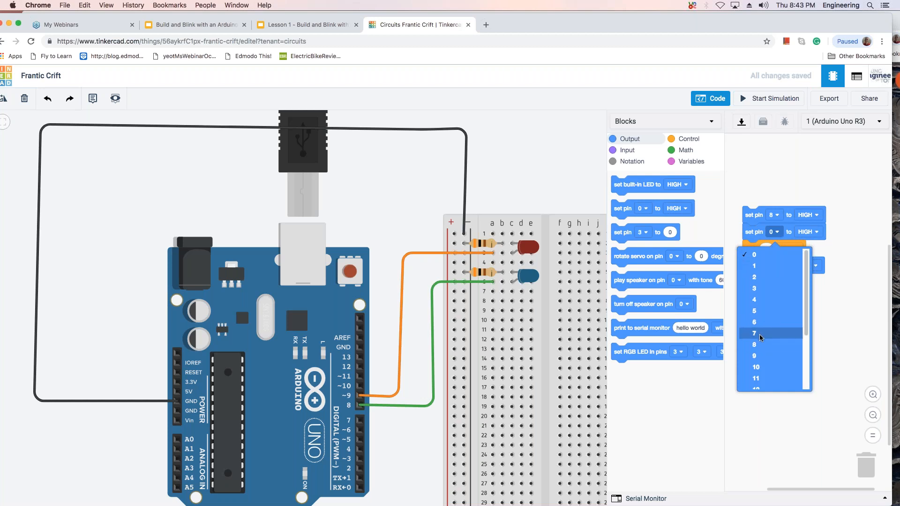
click(758, 355)
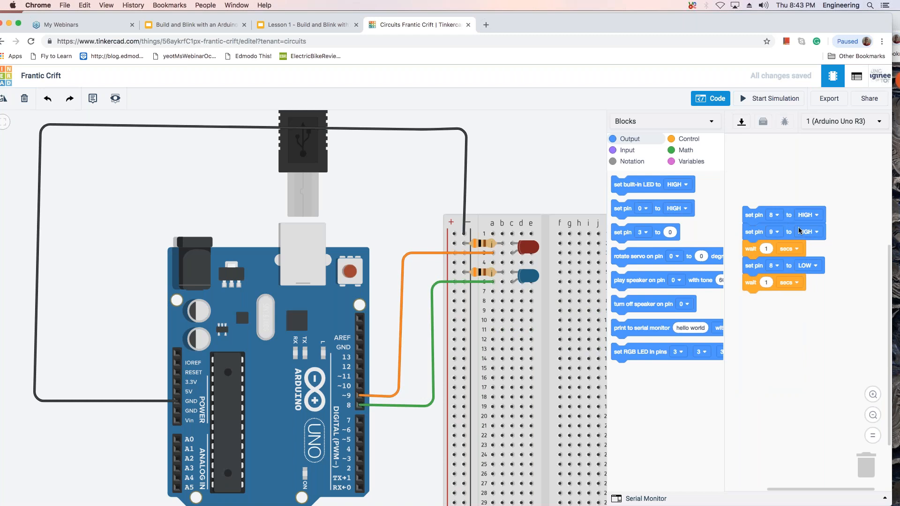
click(818, 233)
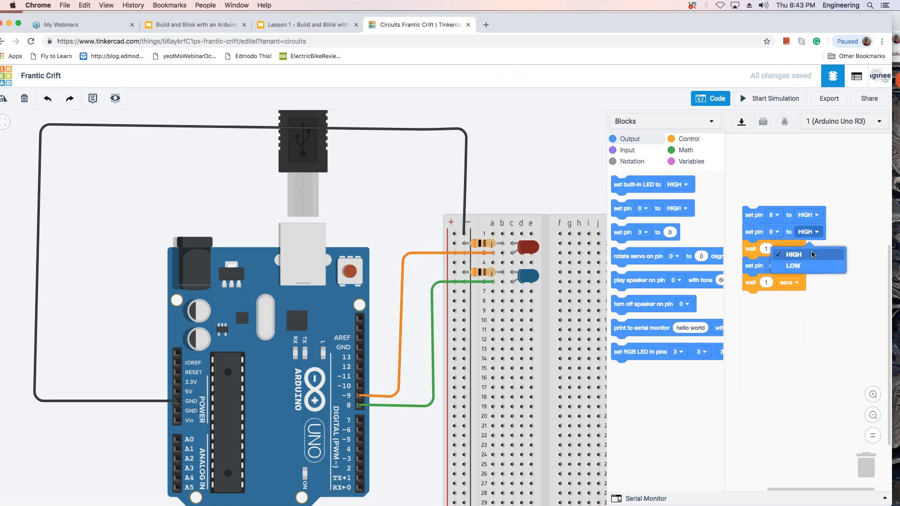
click(814, 267)
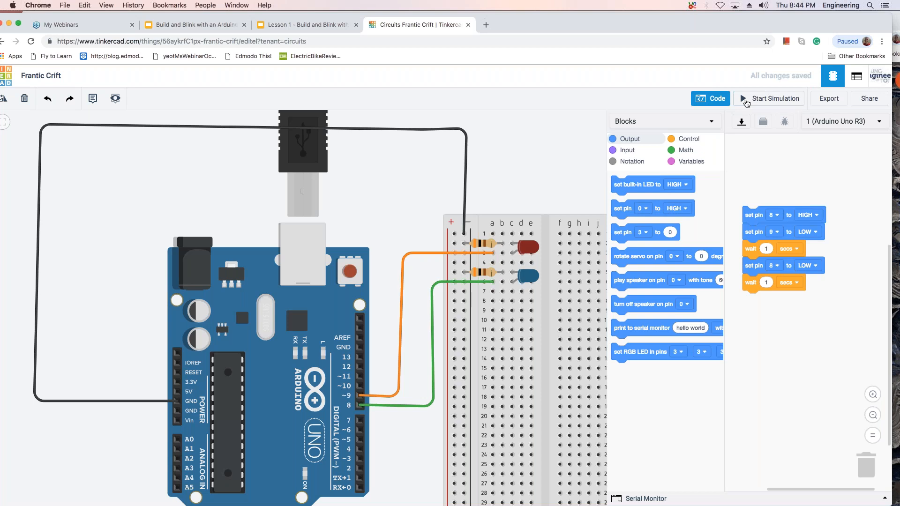
click(746, 103)
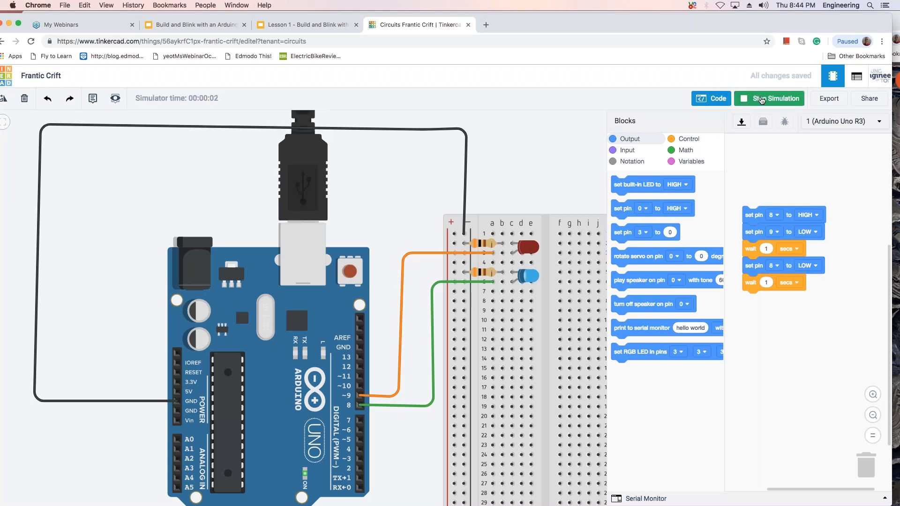
click(761, 101)
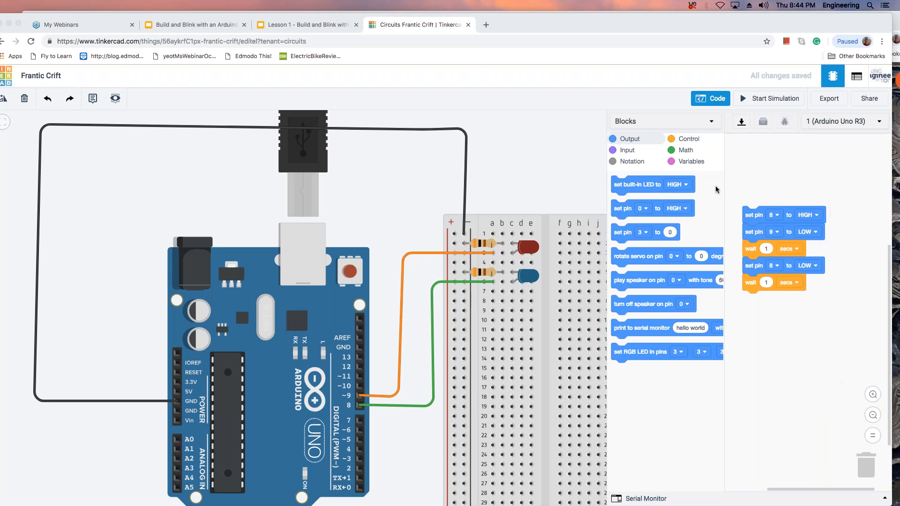
Insert a block setting pin 9 to HIGH directly after the pin 8 LOW block, and test the code in the simulation.
click(624, 209)
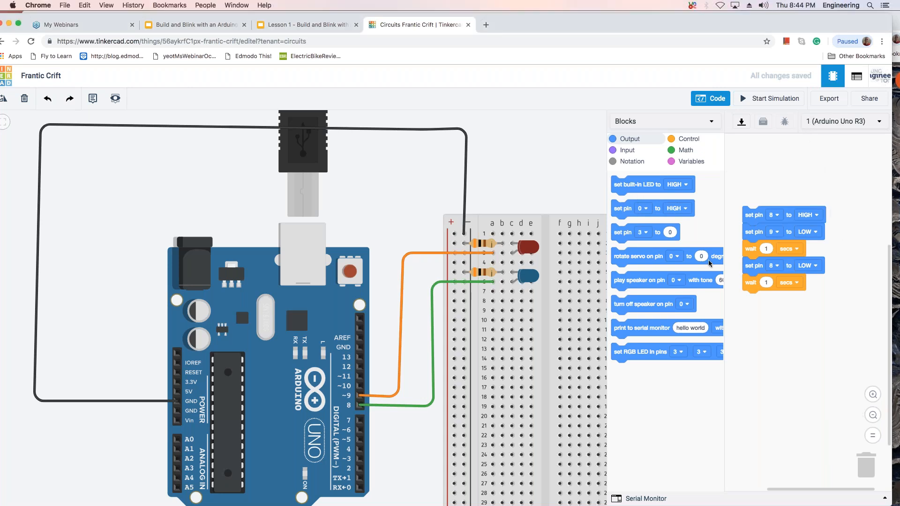
drag(621, 209, 753, 284)
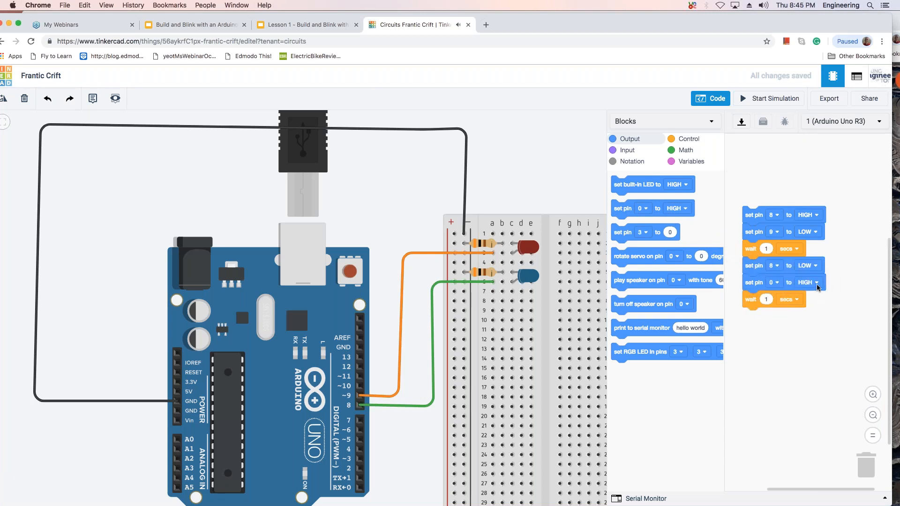
click(779, 282)
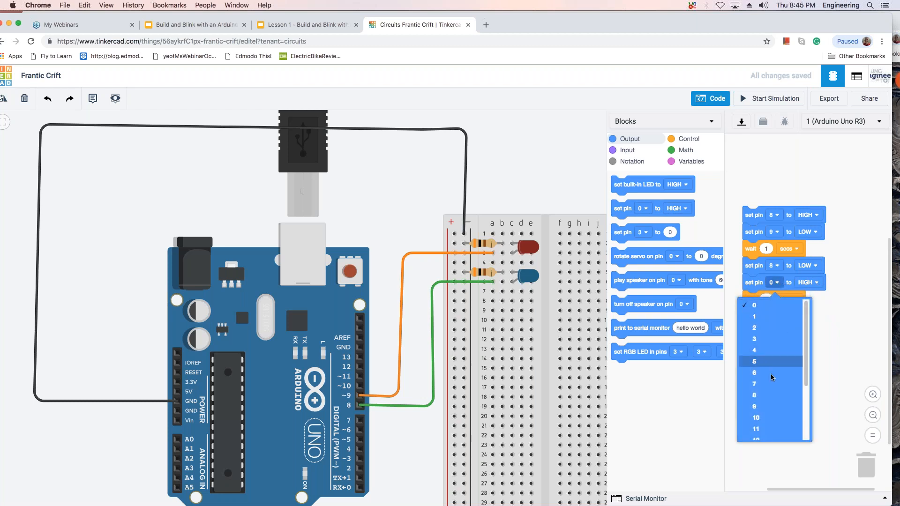
scroll(805, 361, down, 3)
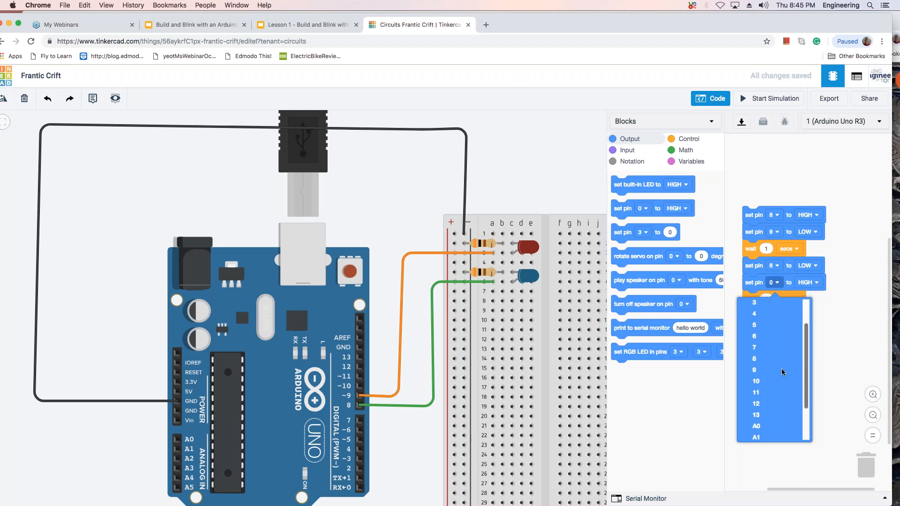
click(770, 367)
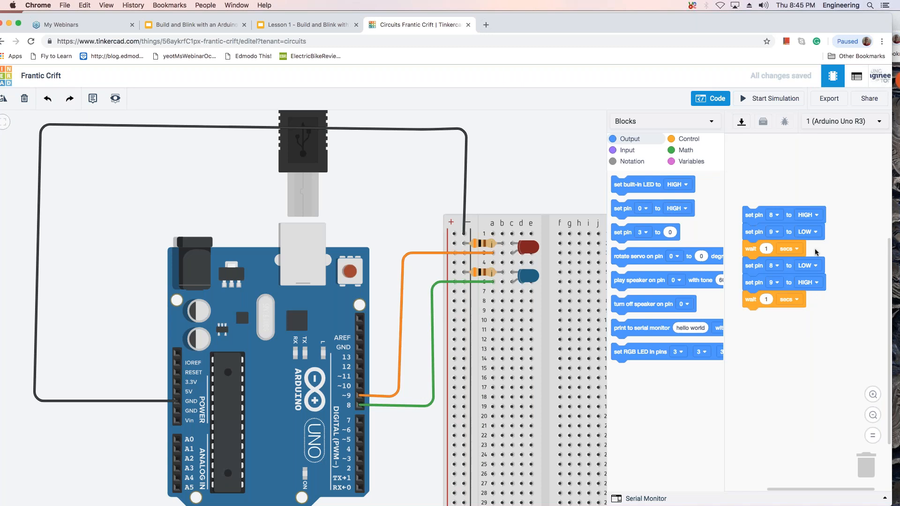
click(759, 103)
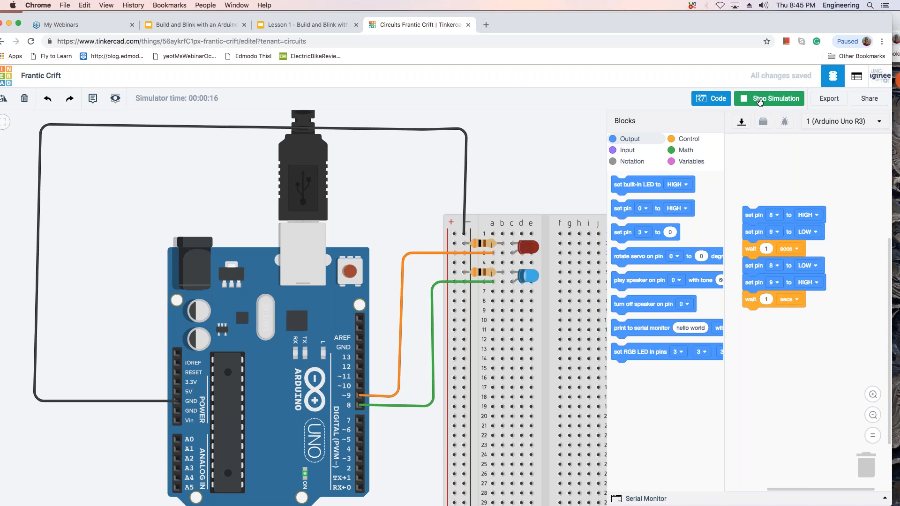
click(759, 99)
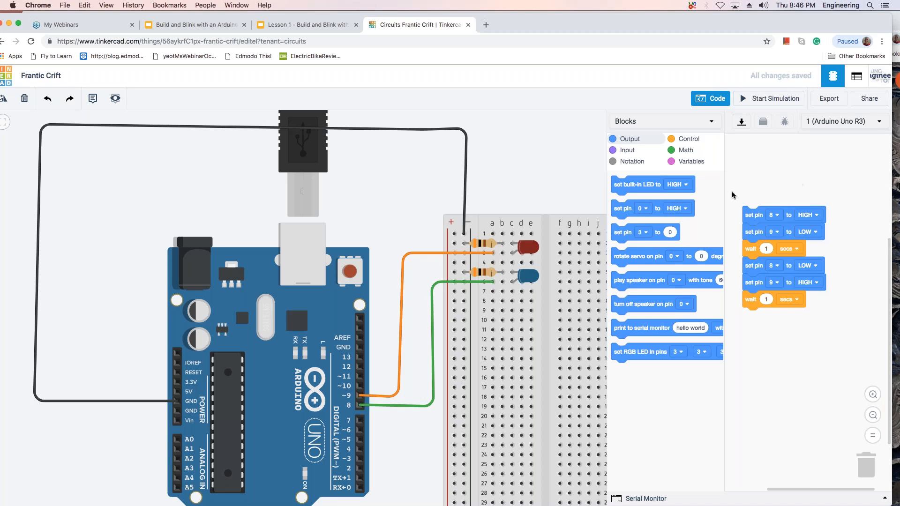
Rename the circuit design as 2 Blinking LEDs.
scroll(387, 122, up, 1)
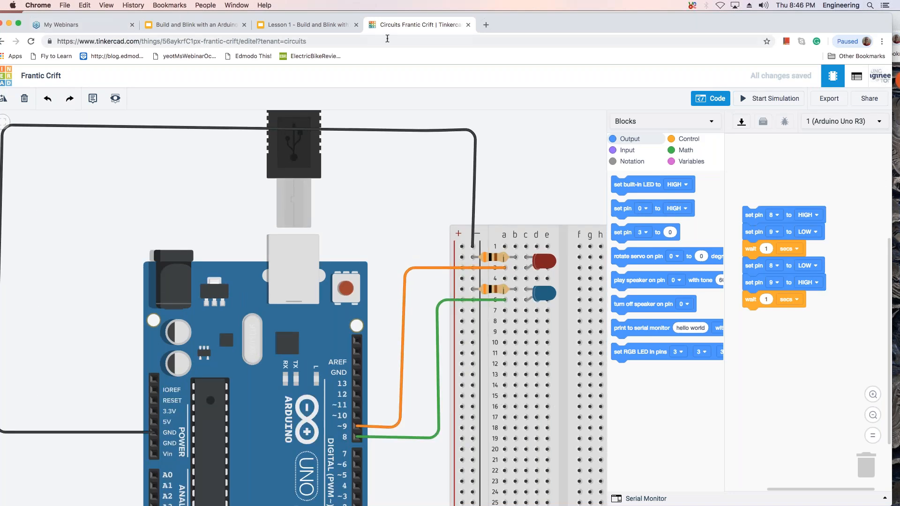
drag(498, 20, 552, 21)
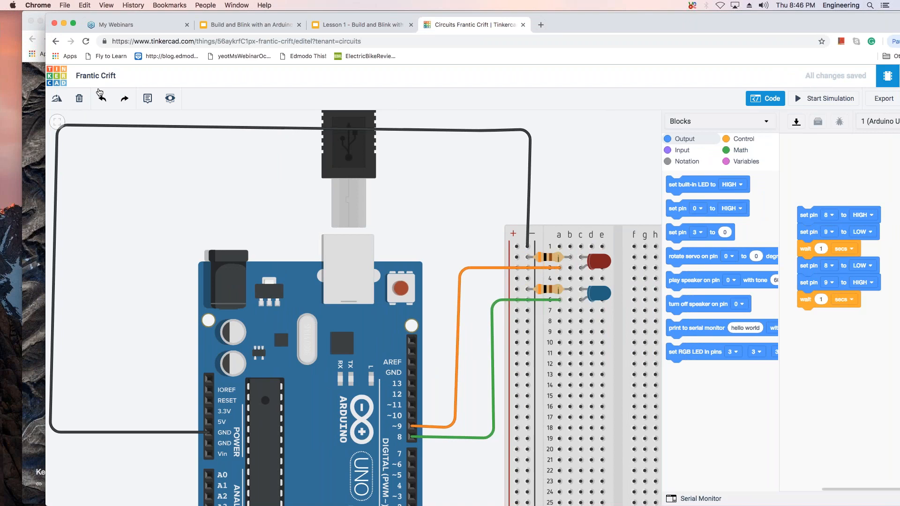
click(96, 75)
click(115, 75)
key(BackSpace)
key(BackSpace)
key(BackSpace)
key(BackSpace)
key(BackSpace)
key(BackSpace)
key(BackSpace)
key(BackSpace)
key(BackSpace)
key(BackSpace)
key(BackSpace)
key(BackSpace)
key(BackSpace)
text(@)
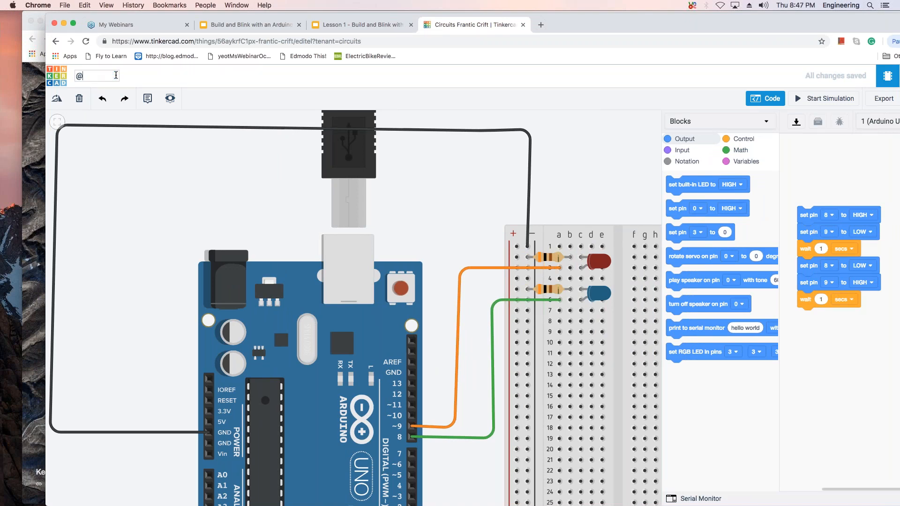
key(BackSpace)
text(2 Blink)
text(ing L)
text(EDs)
key(Return)
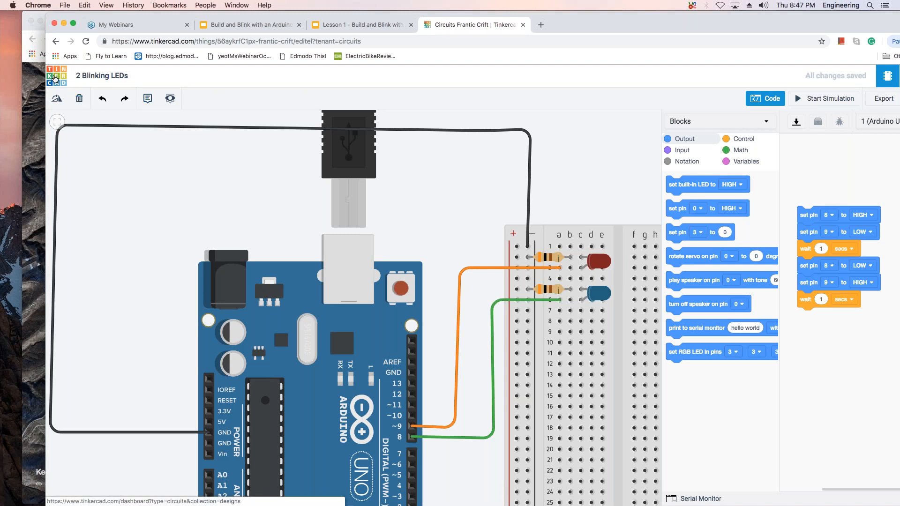
Return to the circuits dashboard and duplicate the 2 Blinking LEDs design.
click(55, 78)
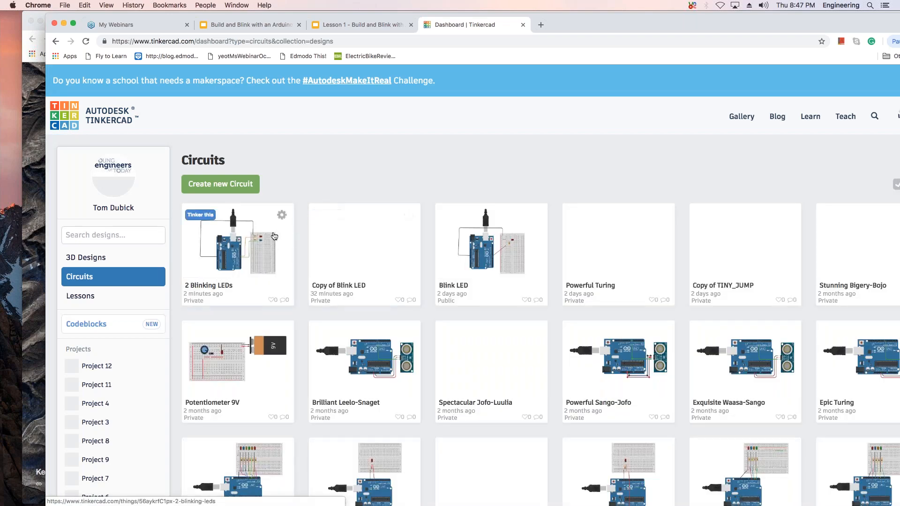
click(280, 216)
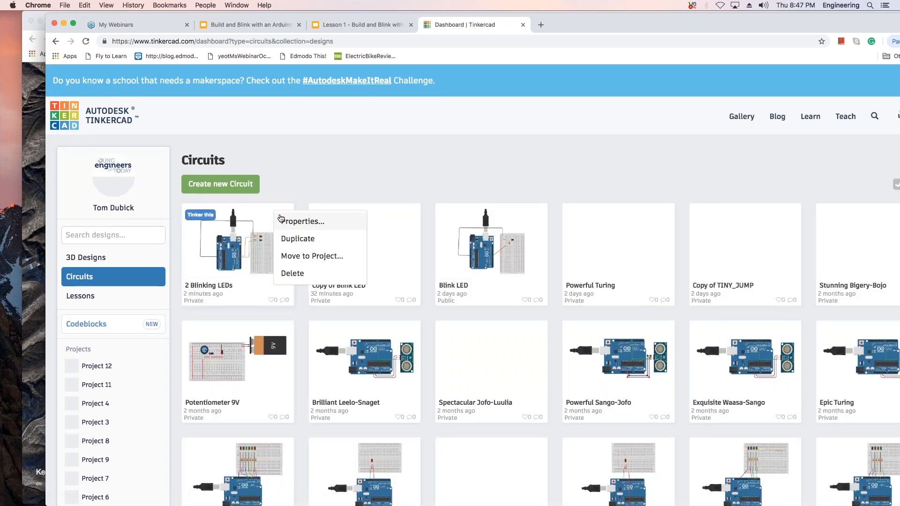
click(294, 240)
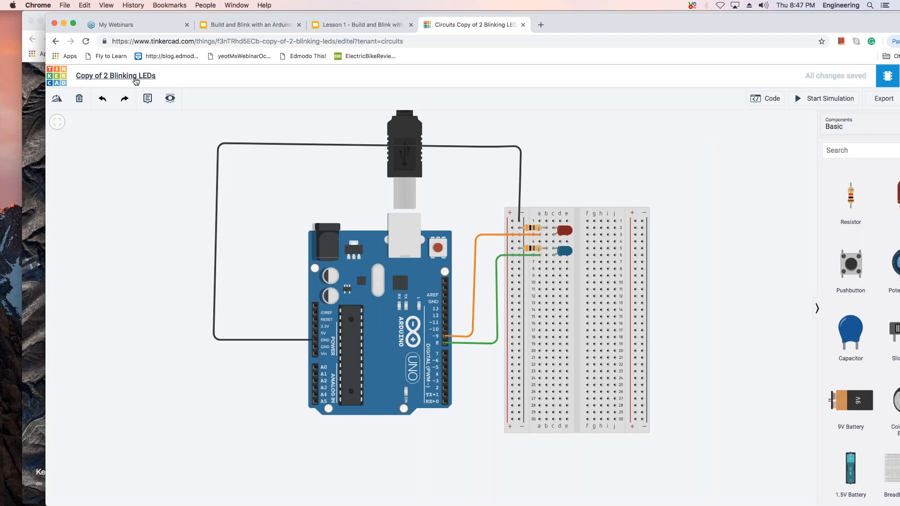
Rename the duplicated circuit design as Stoplight.
click(136, 80)
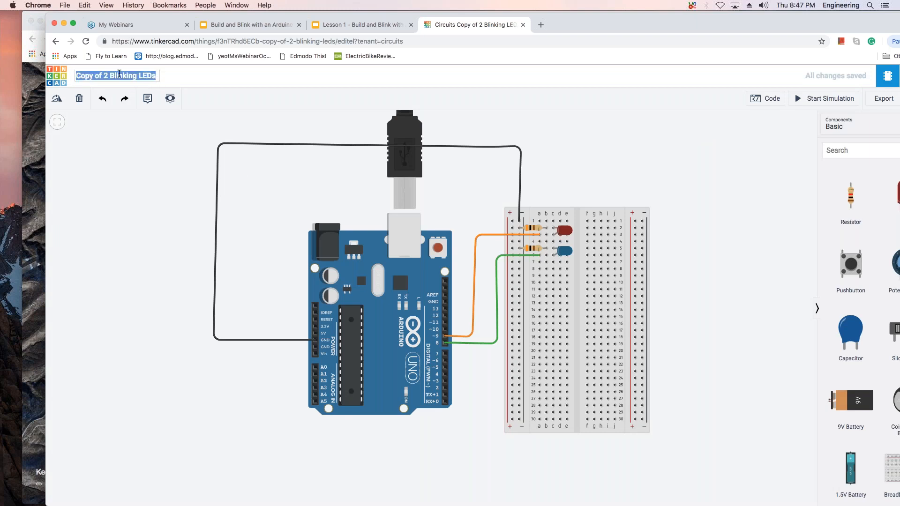
click(108, 76)
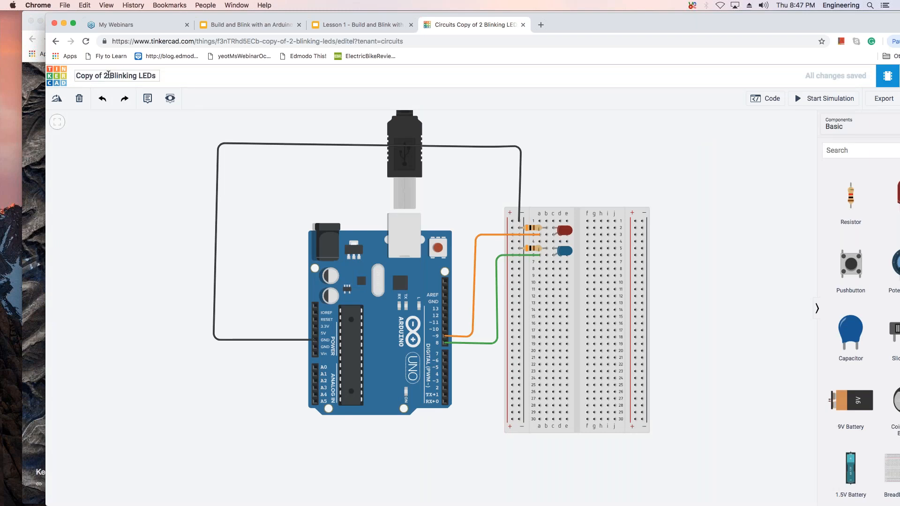
key(Right)
key(Right)
key(Right)
key(Right)
key(Right)
key(Right)
key(Right)
key(Right)
key(Right)
key(Right)
key(Right)
key(shift+Right)
key(shift+Right)
key(shift+Right)
shift+click(82, 73)
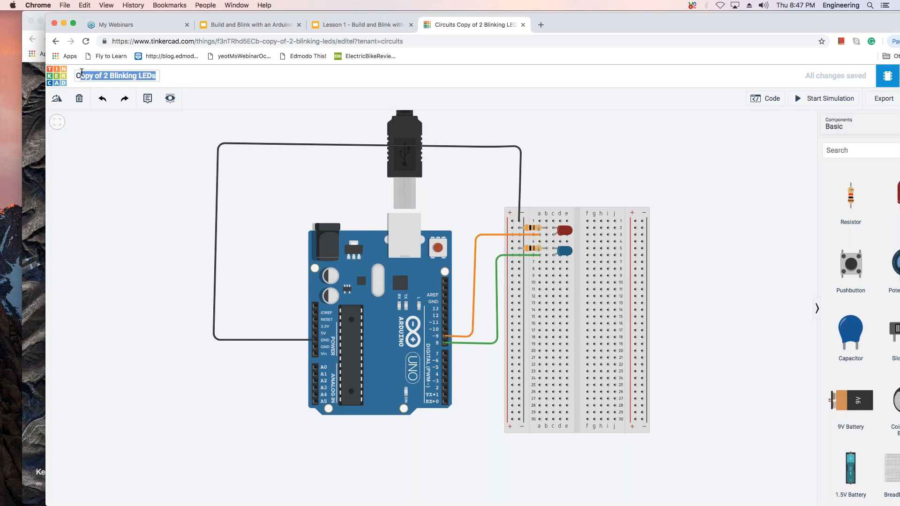
key(BackSpace)
key(BackSpace)
text(Stoplight)
key(Return)
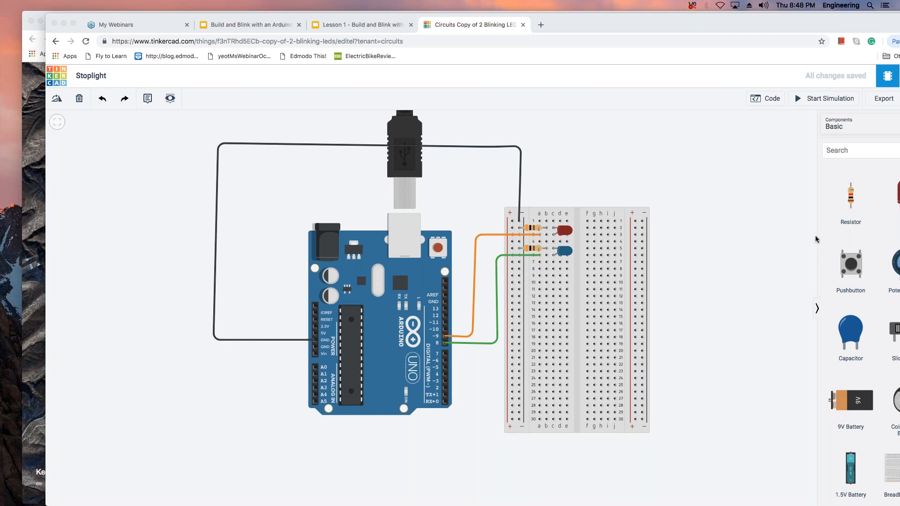
Open the code editor with the Control blocks and shift the browser window so the whole block program is visible.
click(772, 102)
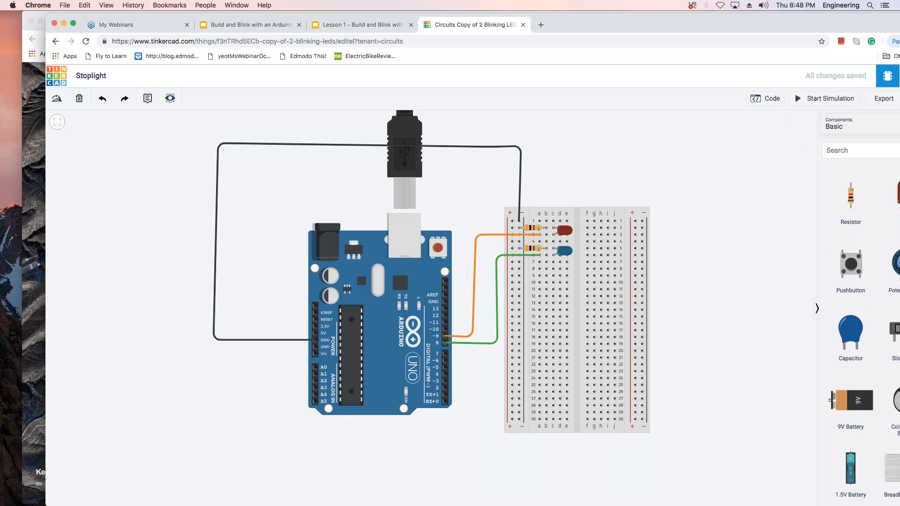
click(769, 100)
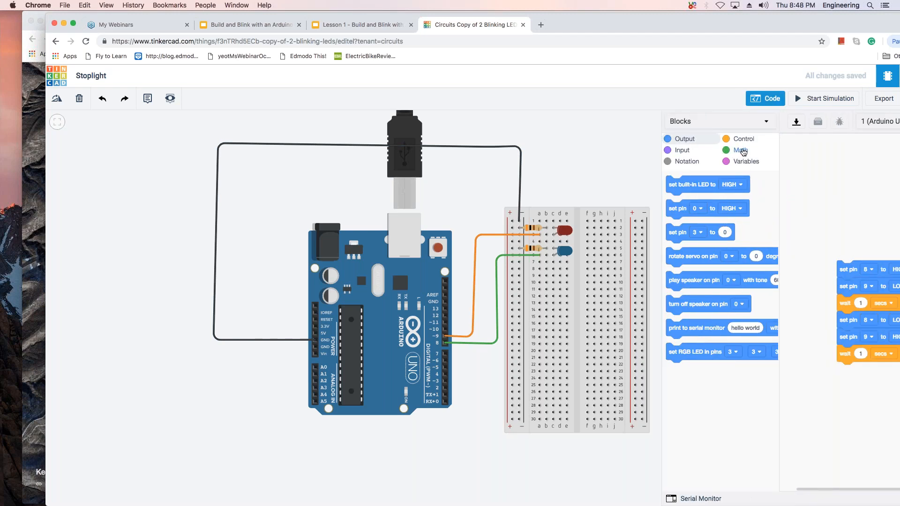
click(749, 141)
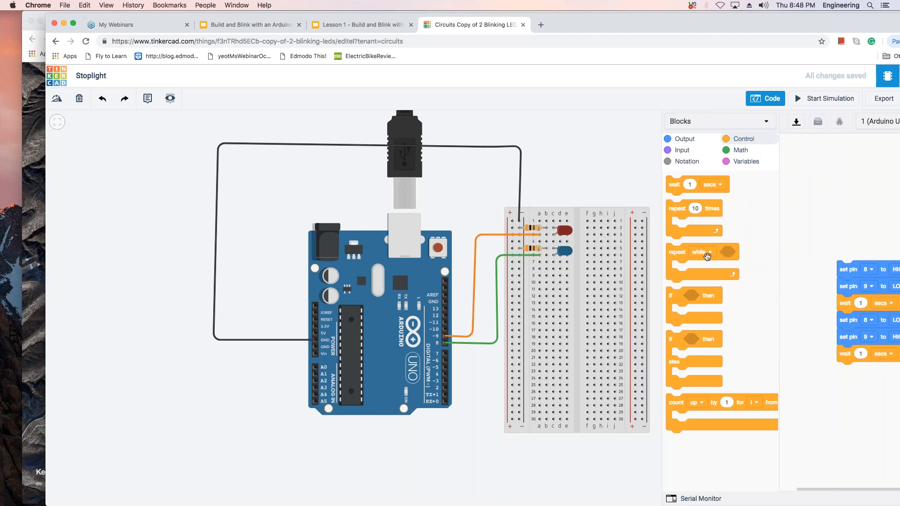
click(710, 253)
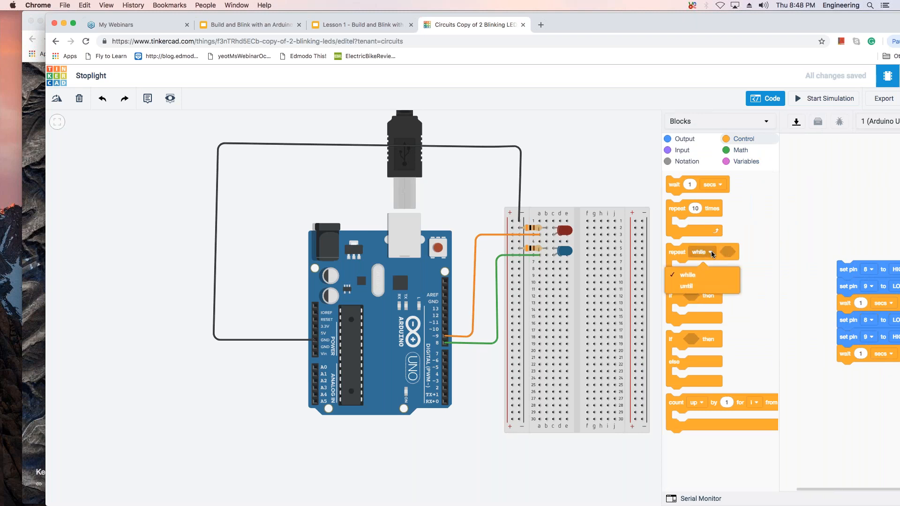
click(711, 254)
click(761, 248)
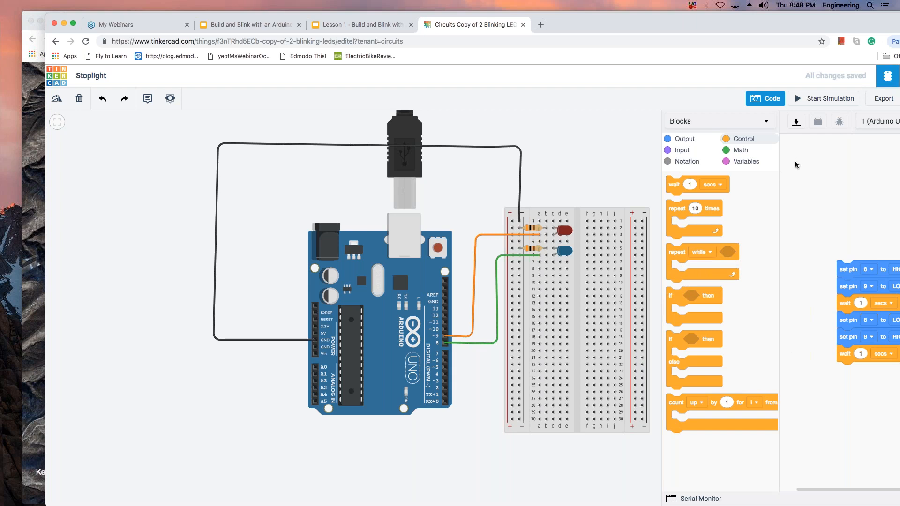
drag(643, 27, 557, 23)
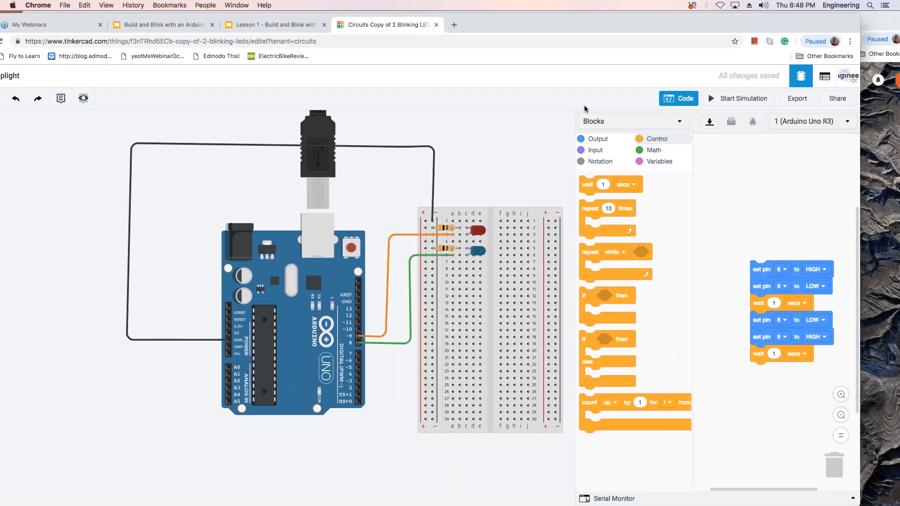
Place a count up by 1 loop block for i from 1 to 10 above the blinking program.
click(666, 402)
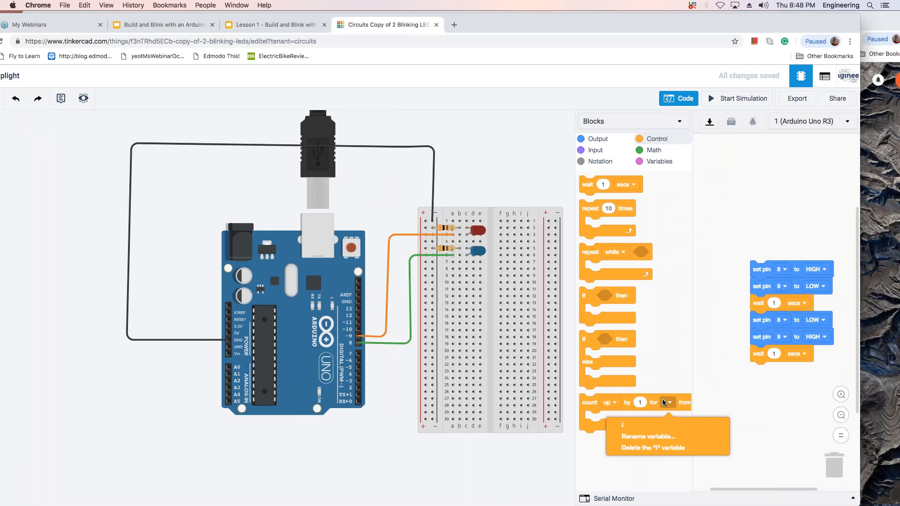
drag(642, 404, 738, 219)
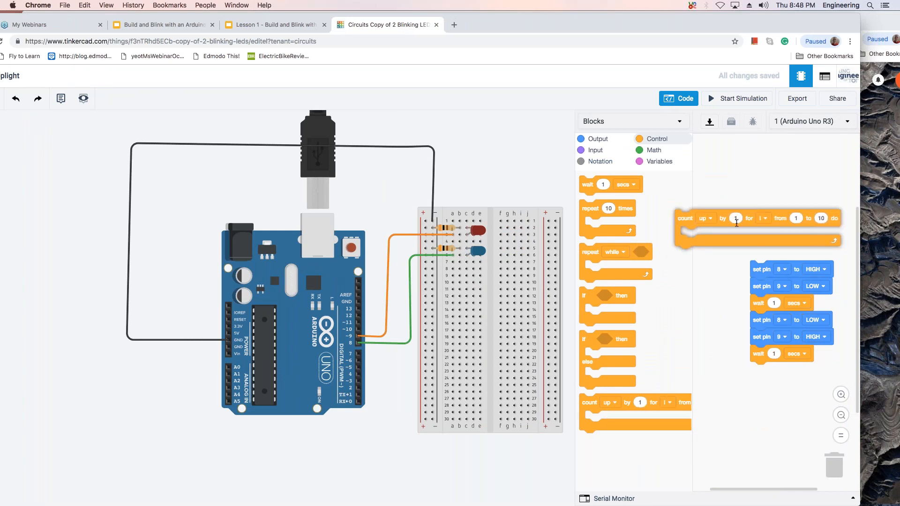
click(764, 220)
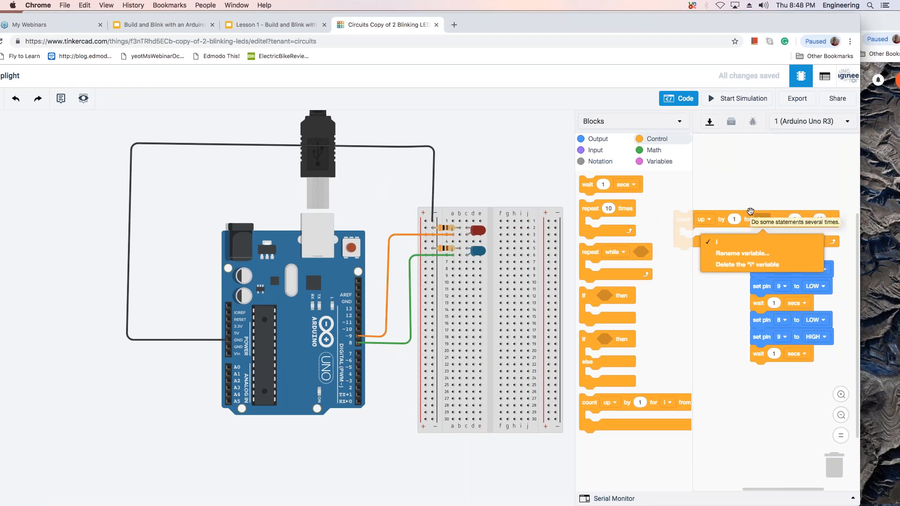
click(749, 210)
drag(750, 211, 779, 176)
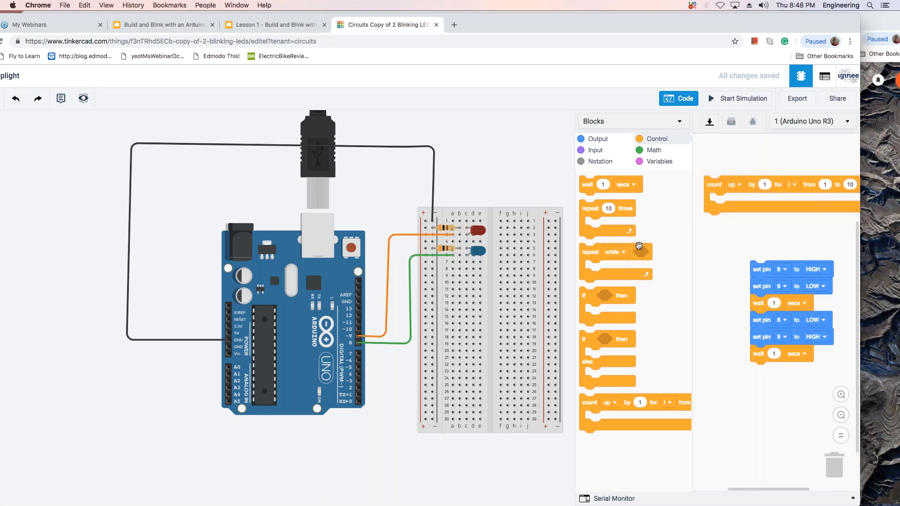
Insert a set pin 3 to 0 block inside the count loop, with a change i by 0 block above it.
click(599, 141)
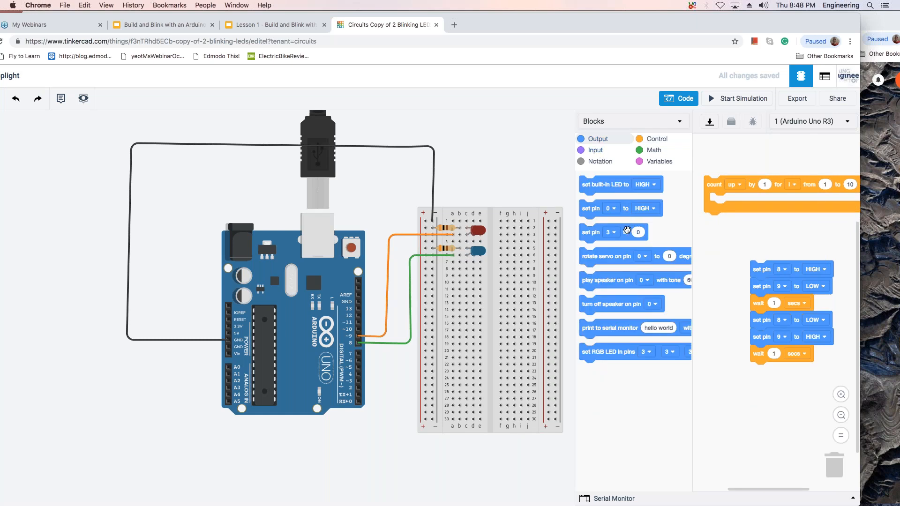
drag(652, 229, 739, 207)
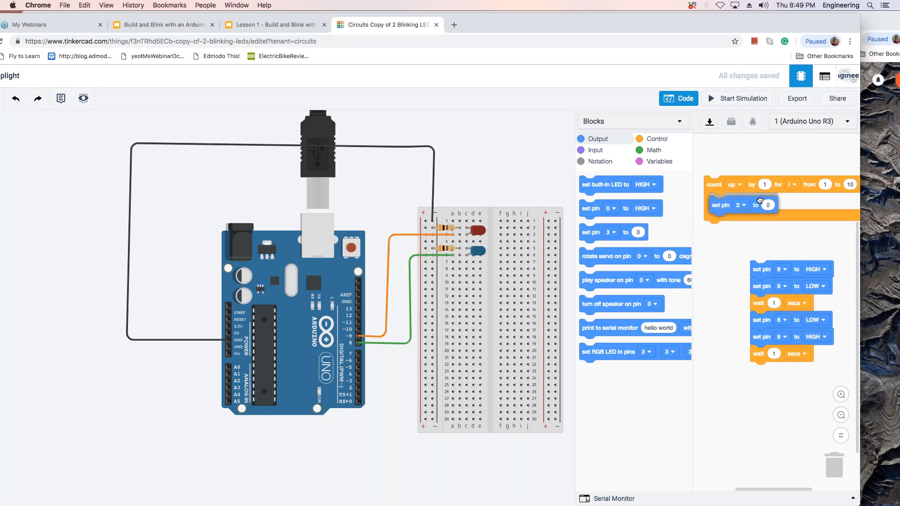
click(768, 201)
click(745, 202)
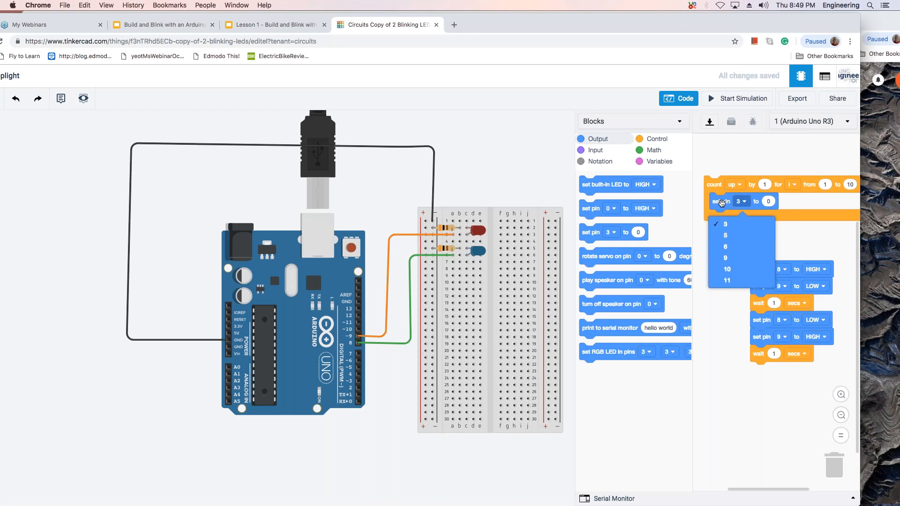
click(721, 202)
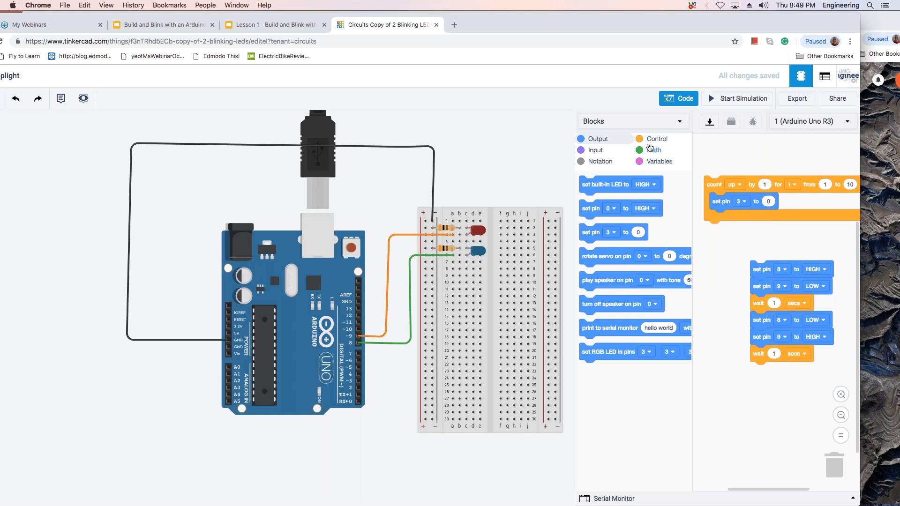
click(646, 162)
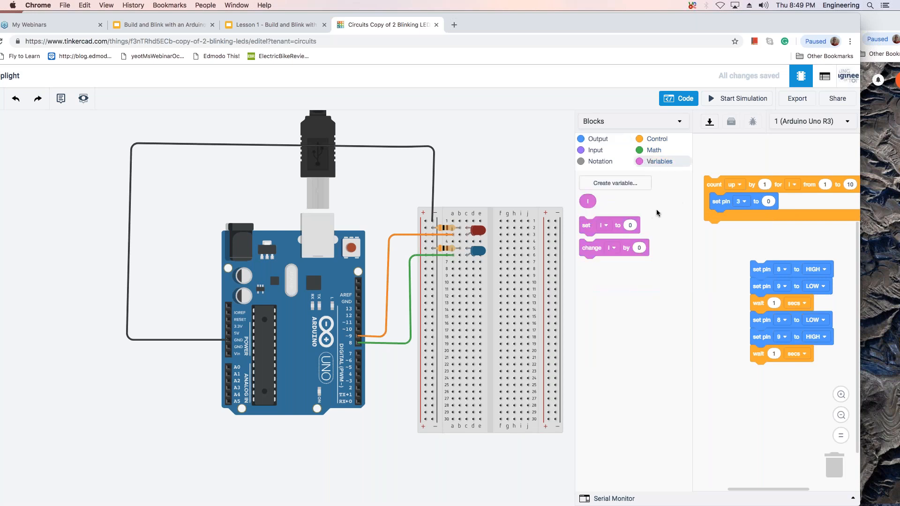
drag(617, 250, 748, 207)
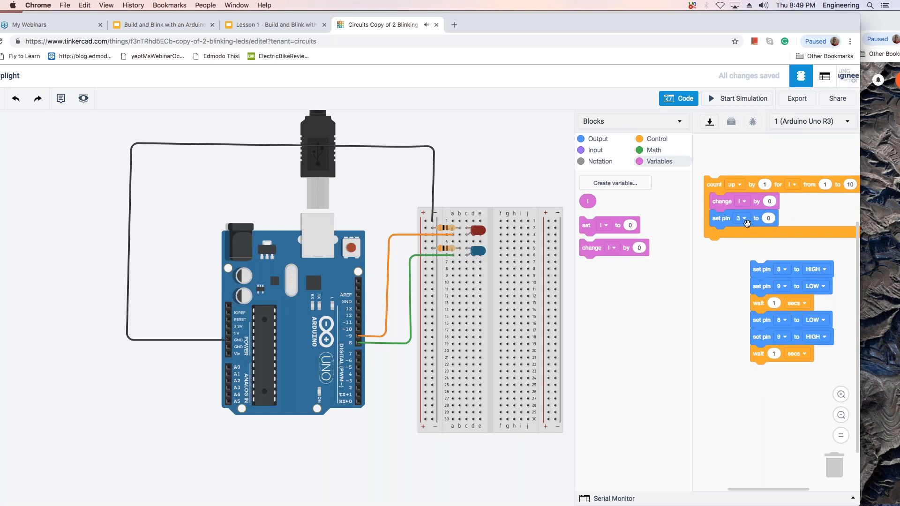
Remove the set pin and change blocks, along with the count loop itself, from the code workspace.
click(774, 220)
drag(588, 201, 625, 263)
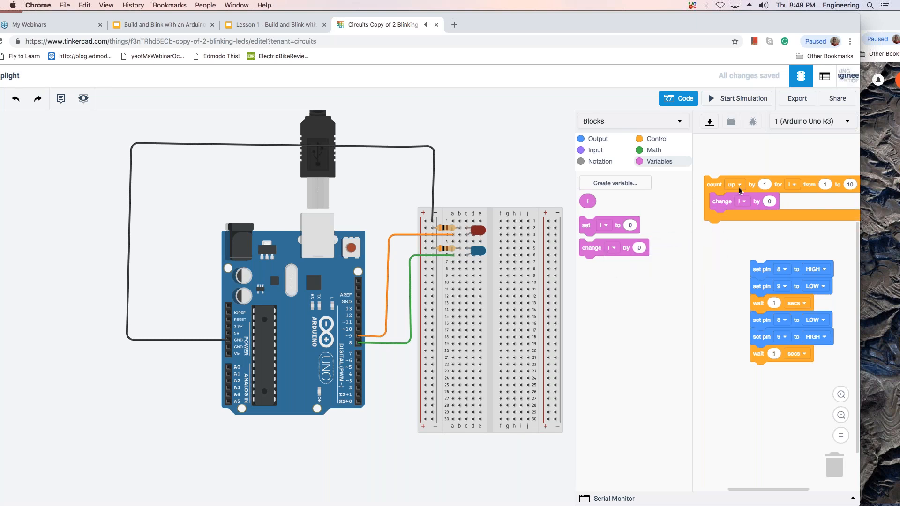
drag(670, 230, 611, 256)
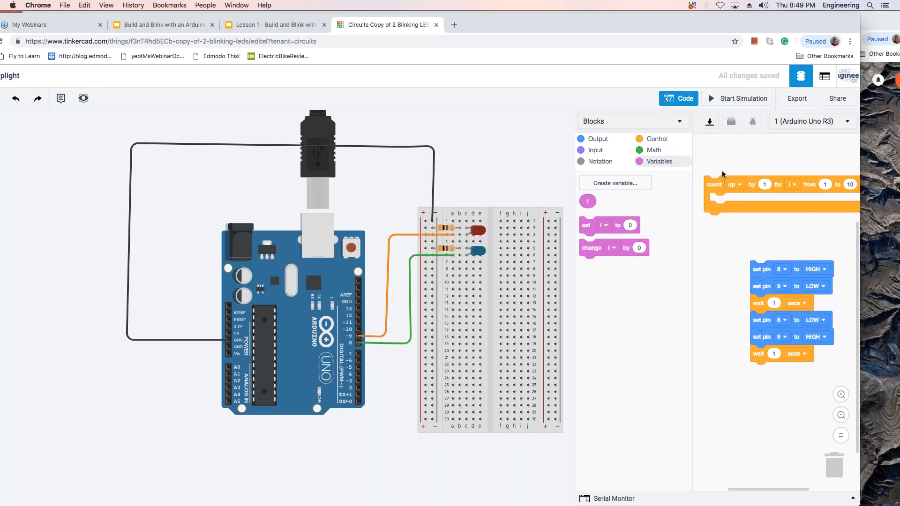
click(672, 100)
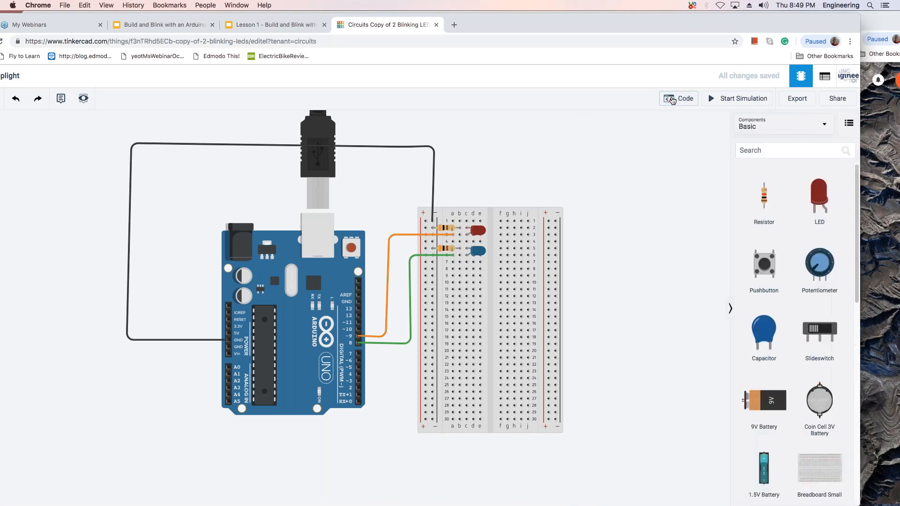
click(673, 101)
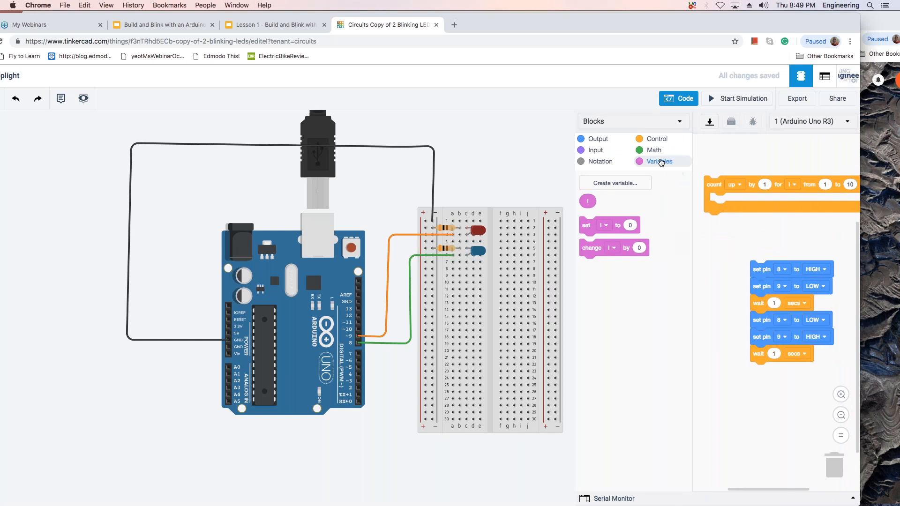
click(599, 142)
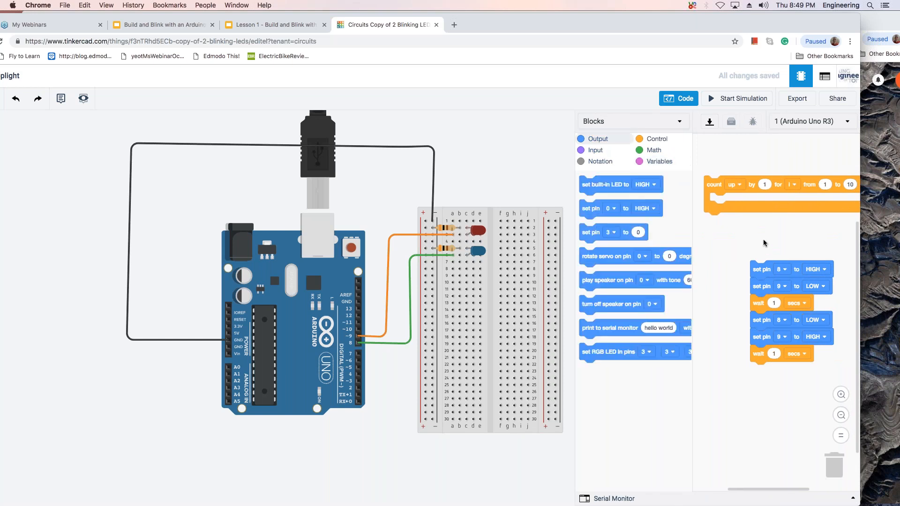
drag(722, 197, 670, 236)
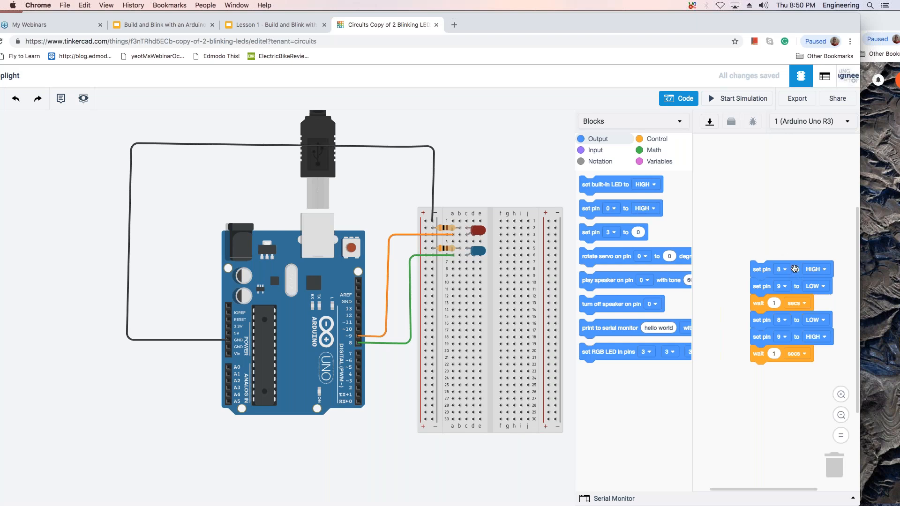
Move the blinking program higher in the code workspace and set the blue LED's color to Yellow.
drag(794, 267, 804, 224)
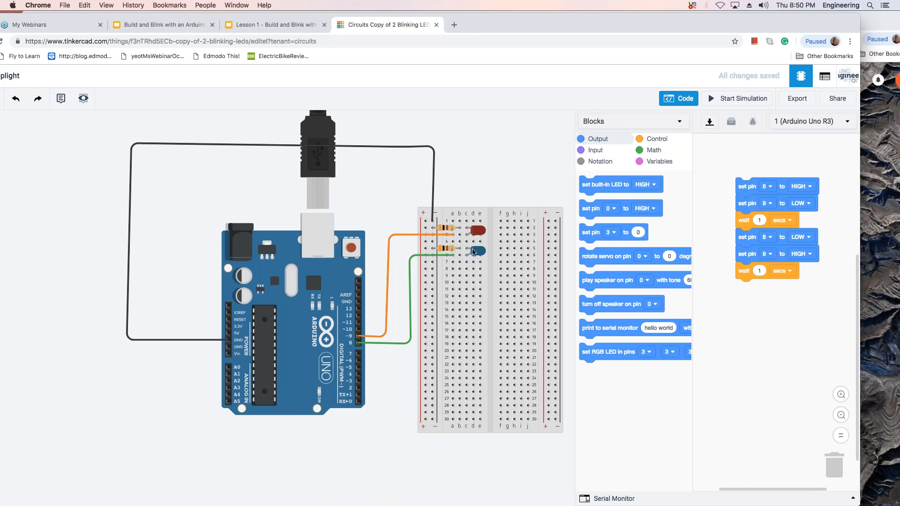
click(475, 253)
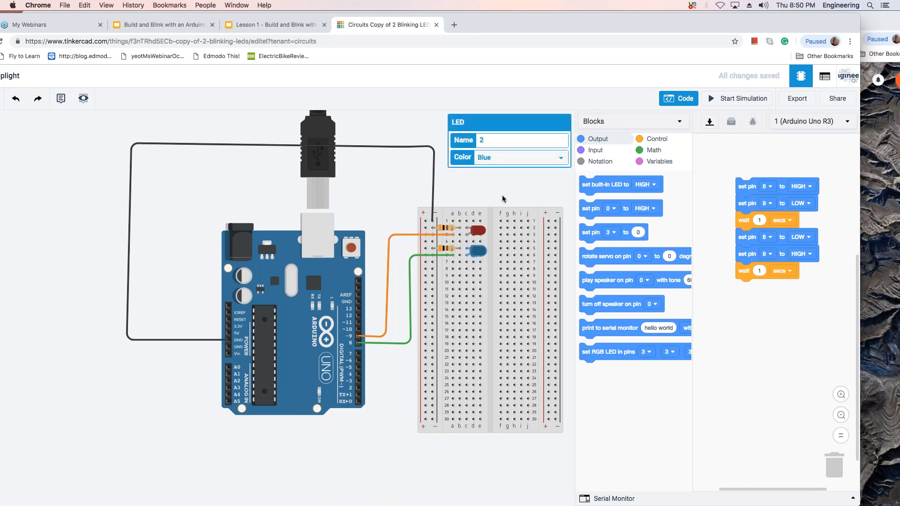
click(563, 161)
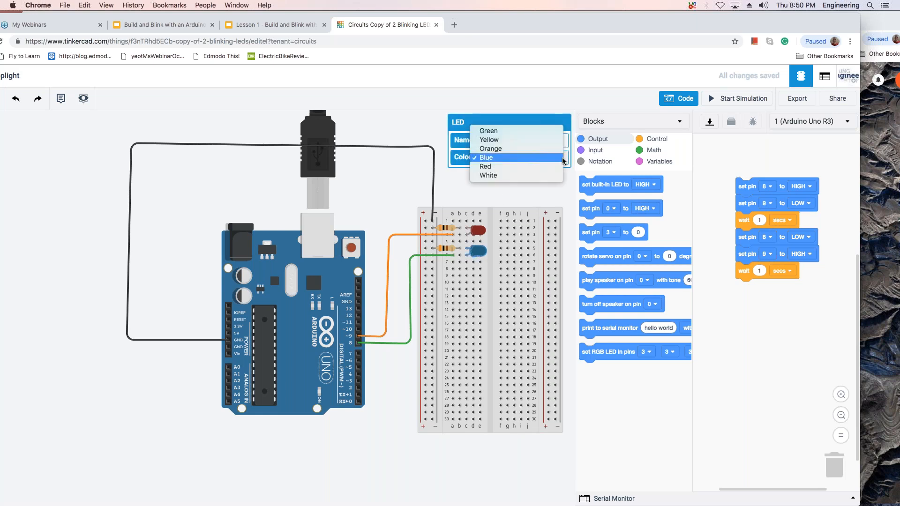
click(530, 140)
click(517, 198)
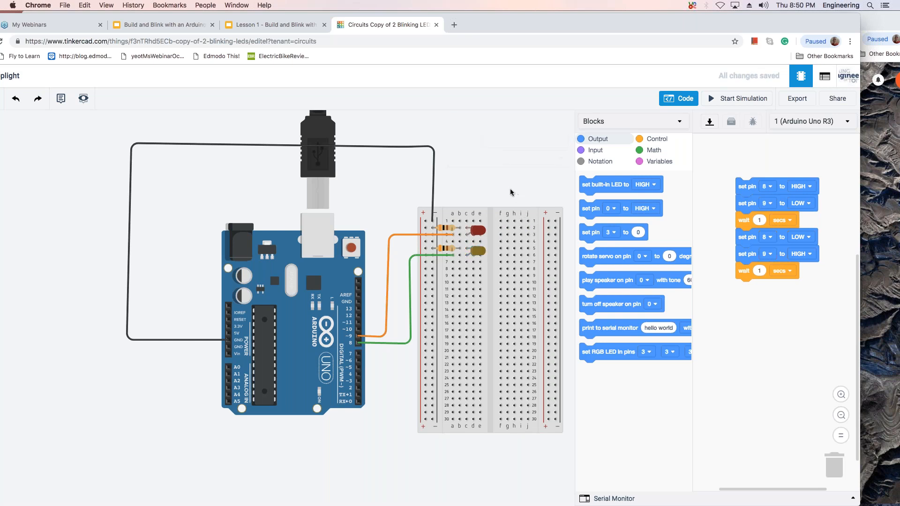
Close the code editor and add a third LED to the breadboard below the yellow LED.
click(687, 99)
drag(818, 197, 470, 281)
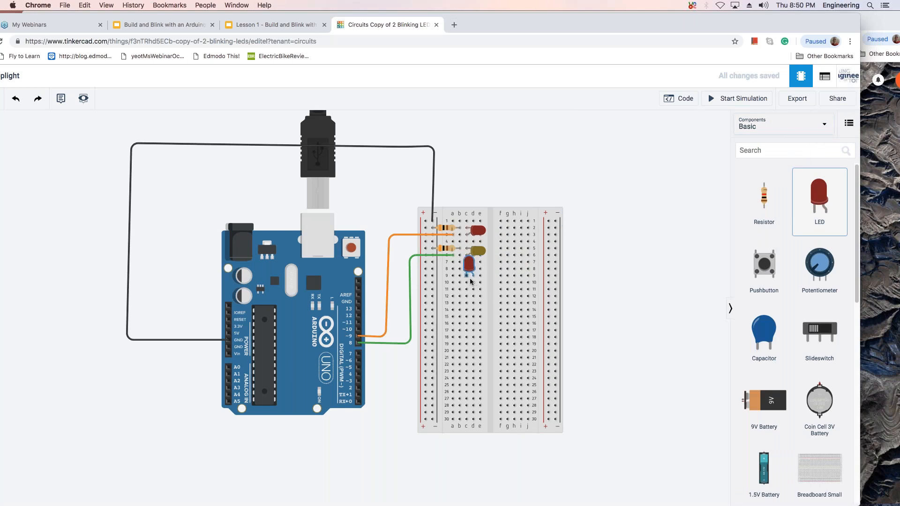
drag(474, 264, 474, 265)
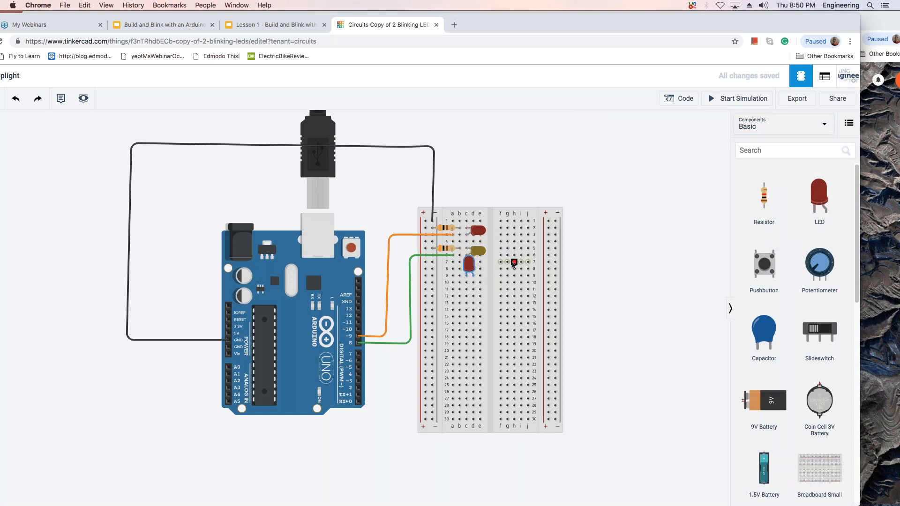
click(480, 233)
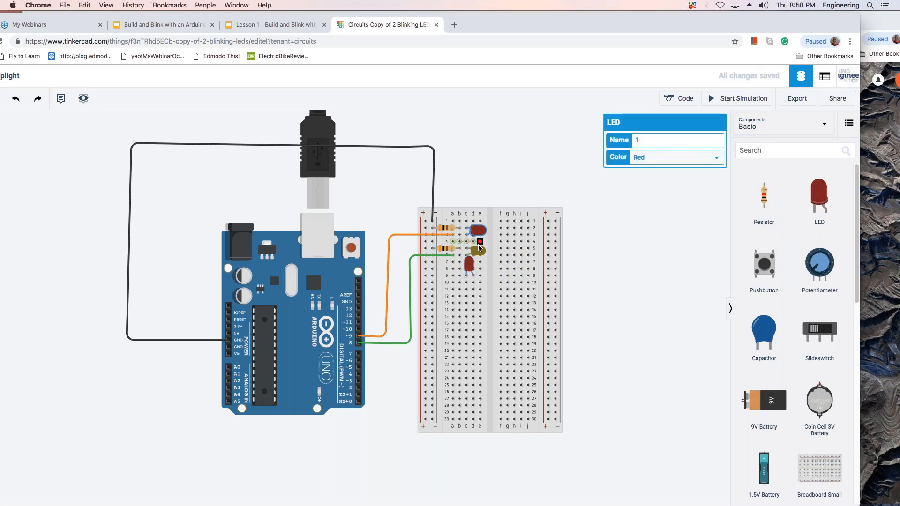
click(480, 252)
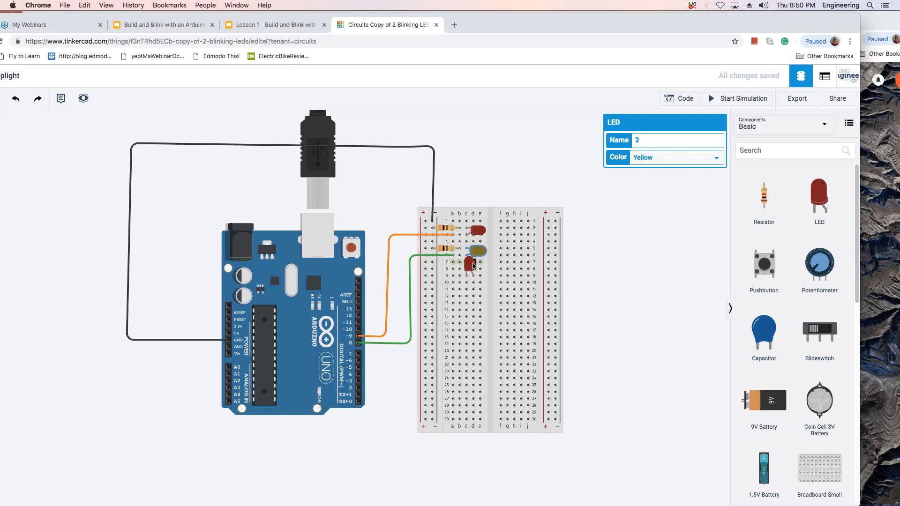
Rotate the third LED to the same orientation as the other two and position it below the yellow LED.
click(469, 264)
key(r)
key(r)
key(r)
drag(479, 272, 485, 273)
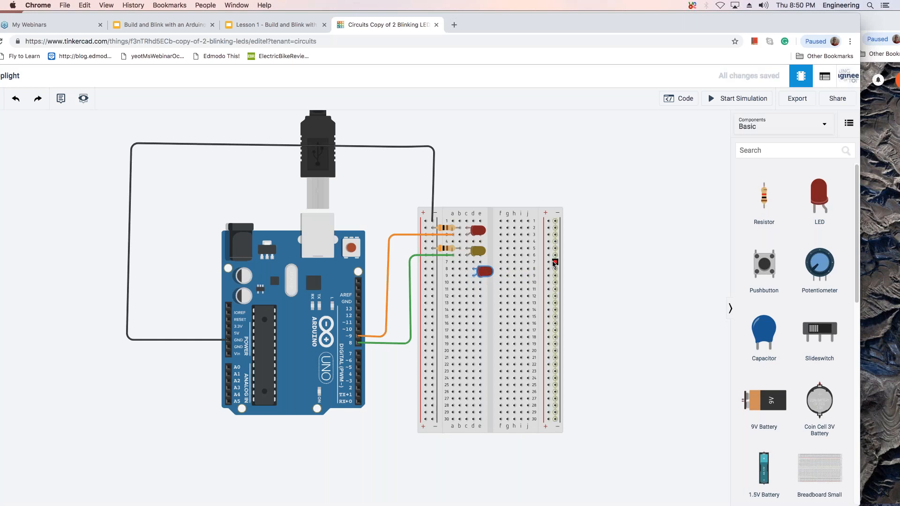
click(521, 242)
key(Escape)
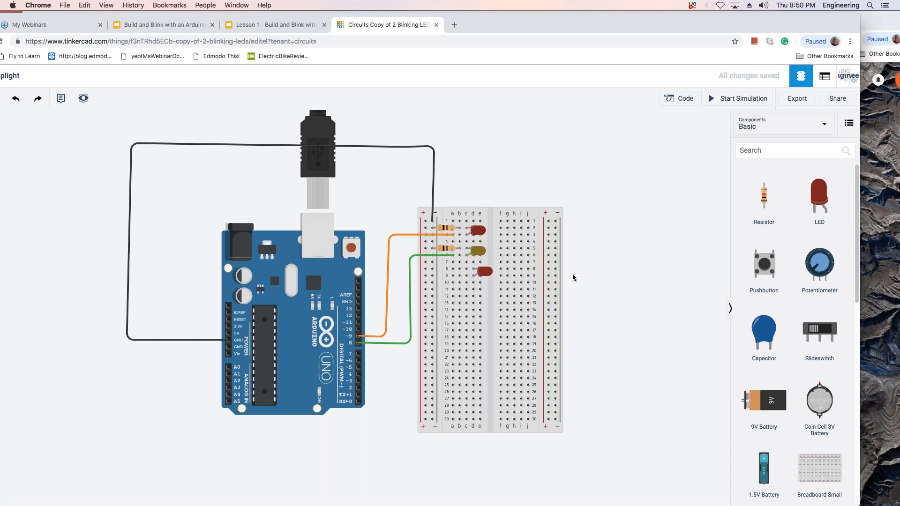
Set the color of the wire from Arduino pin 8 to yellow.
click(440, 257)
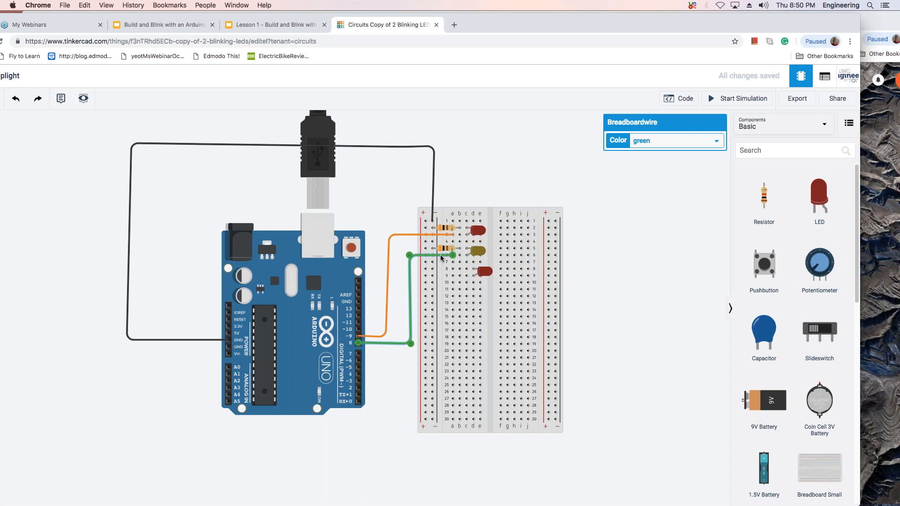
click(716, 141)
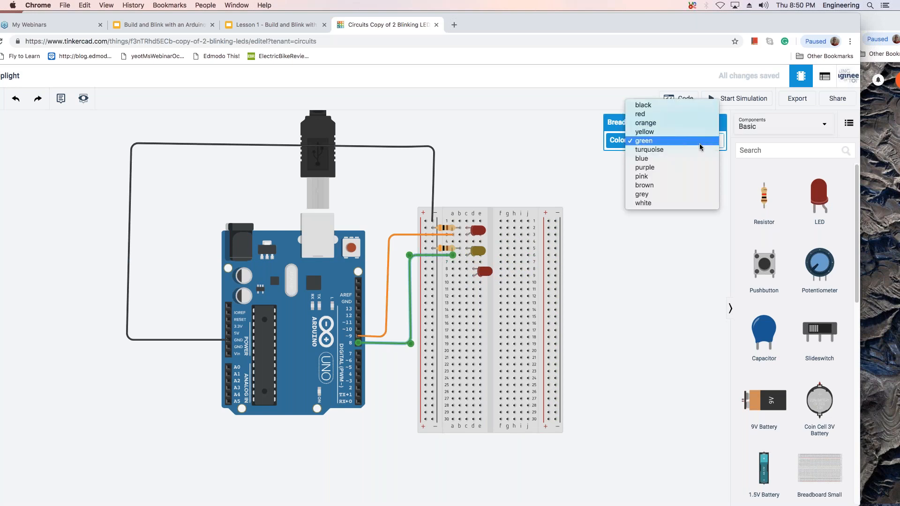
click(691, 133)
click(612, 253)
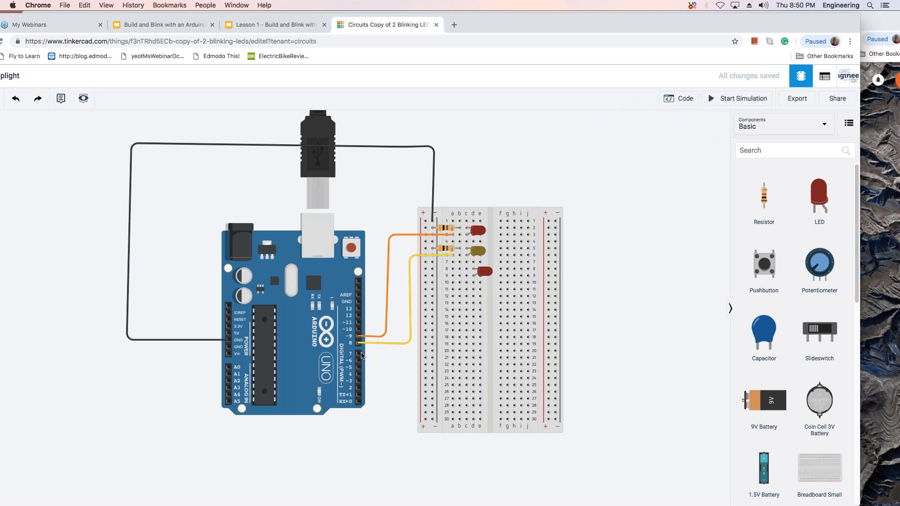
Wire Arduino pin 7 to the third LED's row on the breadboard, routing the green wire around the yellow one.
click(360, 354)
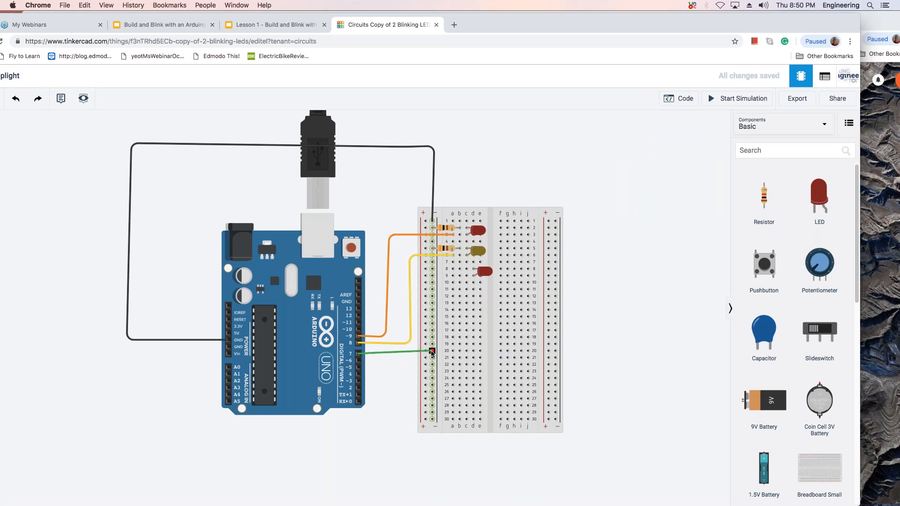
scroll(412, 354, down, 1)
click(412, 354)
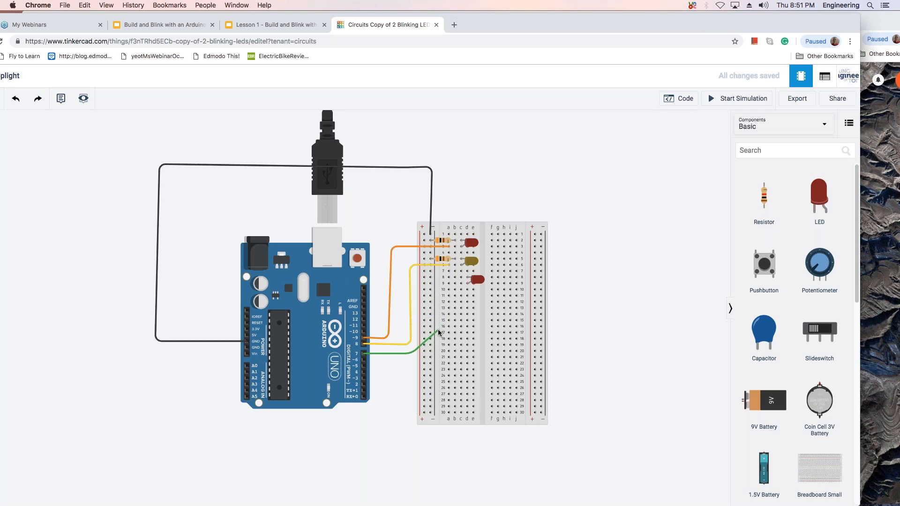
click(439, 330)
click(448, 284)
click(557, 315)
Align the third LED with the two LEDs above it on the breadboard and set its color to Green.
drag(476, 281, 473, 283)
click(473, 281)
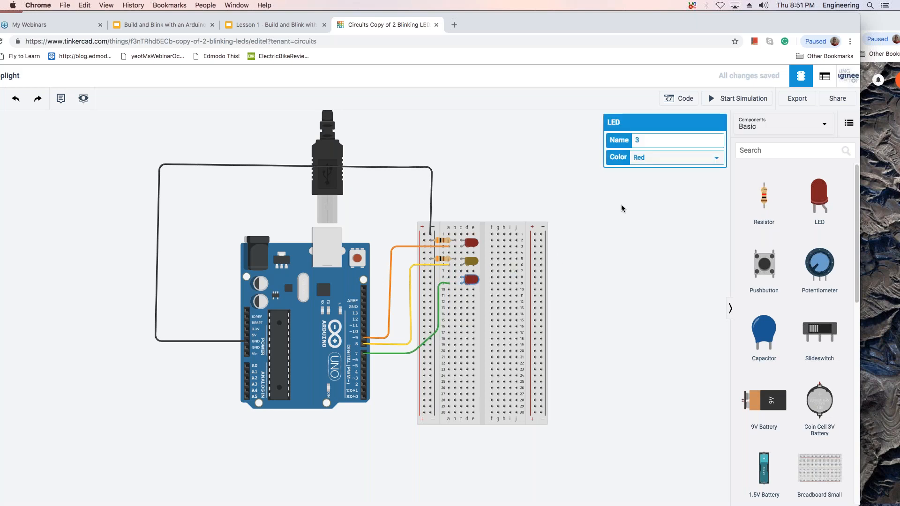
click(717, 157)
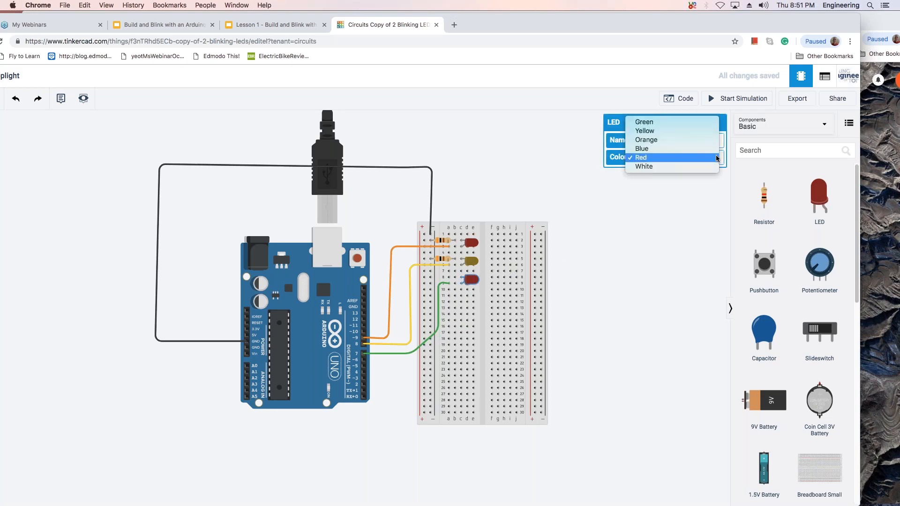
click(691, 123)
click(667, 221)
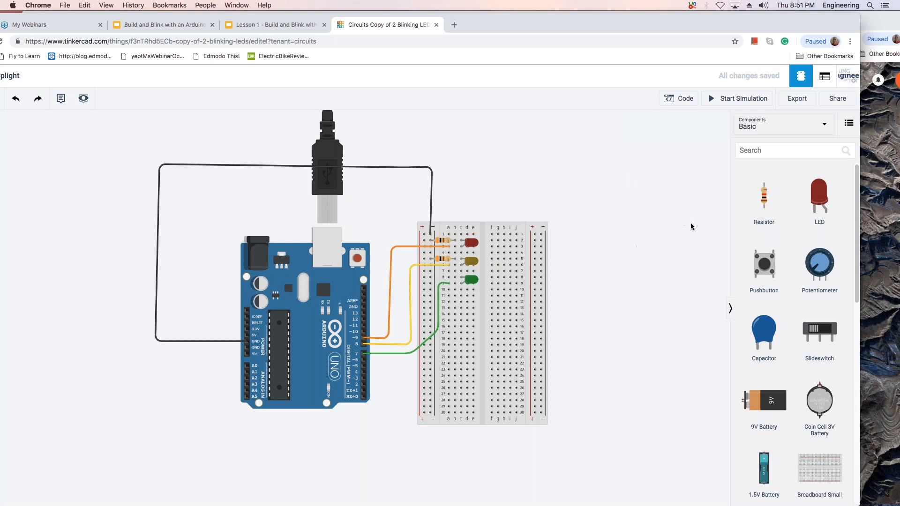
In the code editor, remove the first set pin 8 block and set the leading pin 9 block to HIGH.
click(685, 99)
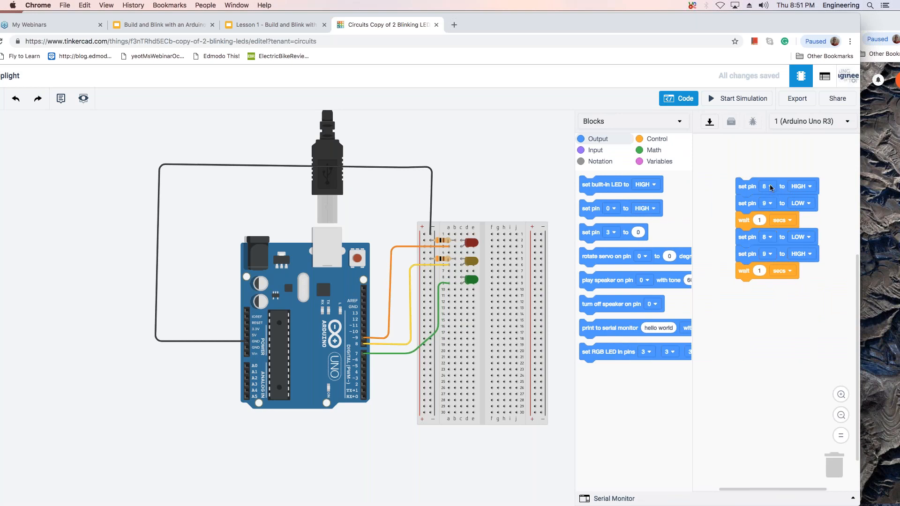
drag(770, 187, 763, 244)
drag(760, 192, 640, 201)
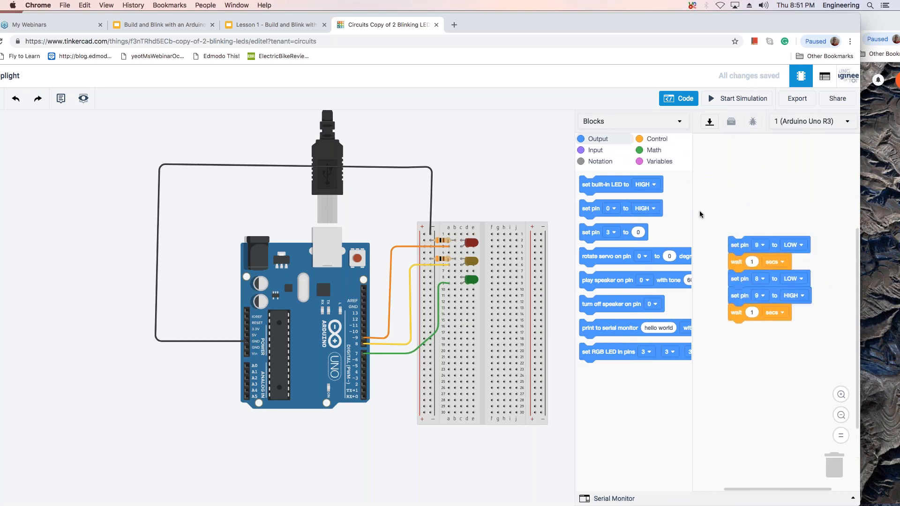
drag(779, 245, 763, 174)
click(747, 174)
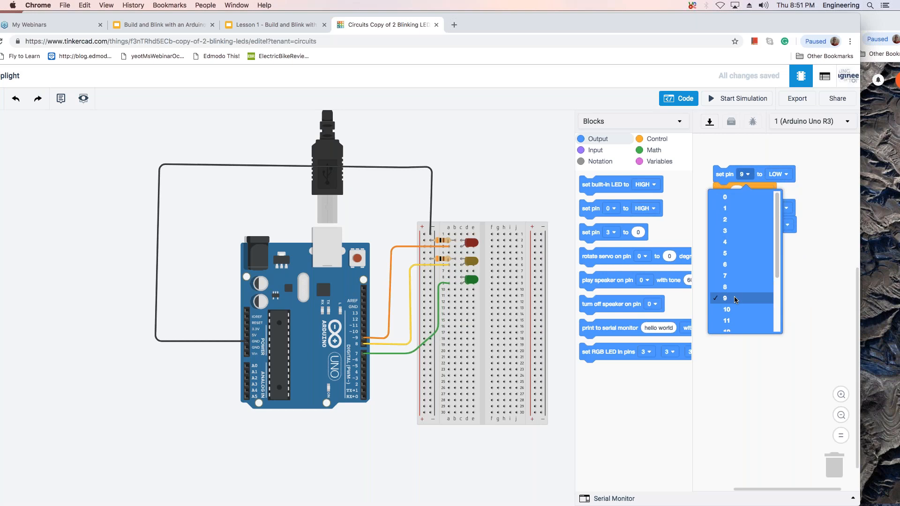
click(819, 231)
click(787, 175)
click(780, 198)
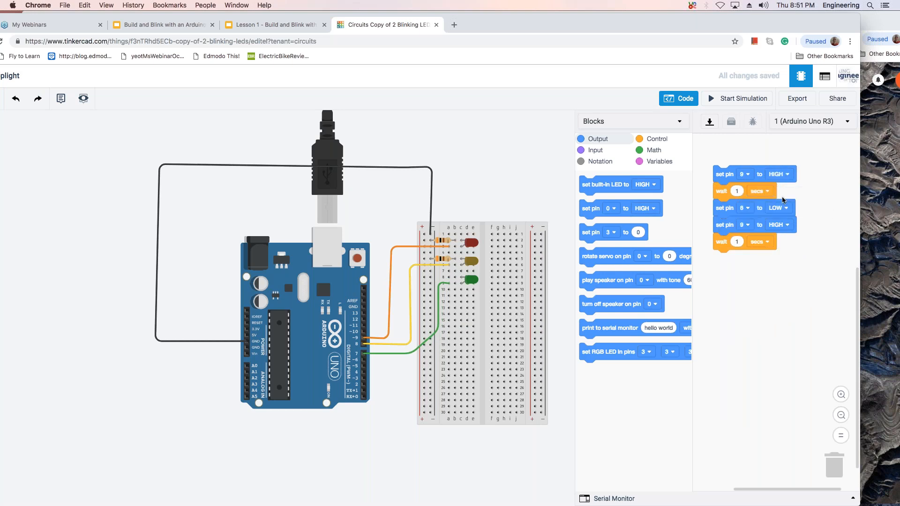
Insert two set pin blocks below the leading pin 9 block, assigned to pins 8 and 7.
mouse_move(767, 208)
mouse_down()
mouse_move(765, 193)
mouse_move(767, 210)
mouse_up()
drag(591, 208, 722, 192)
drag(609, 210, 732, 210)
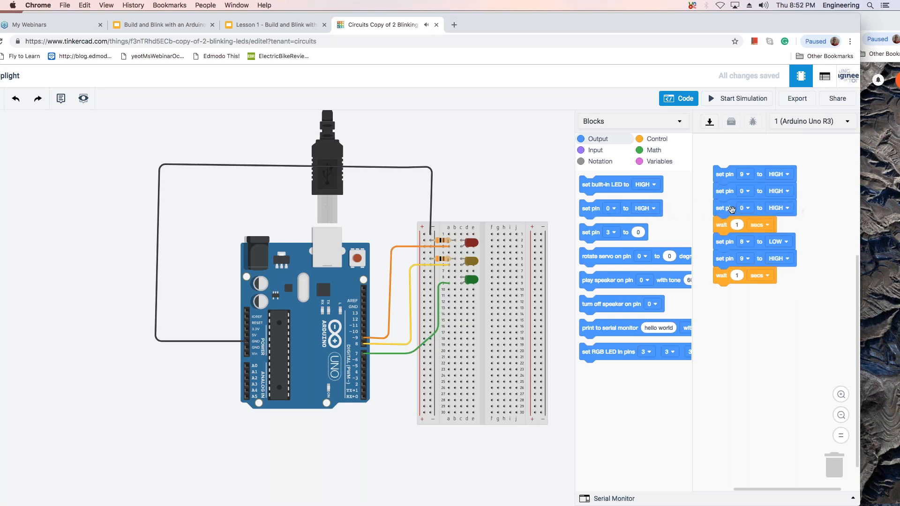
click(749, 191)
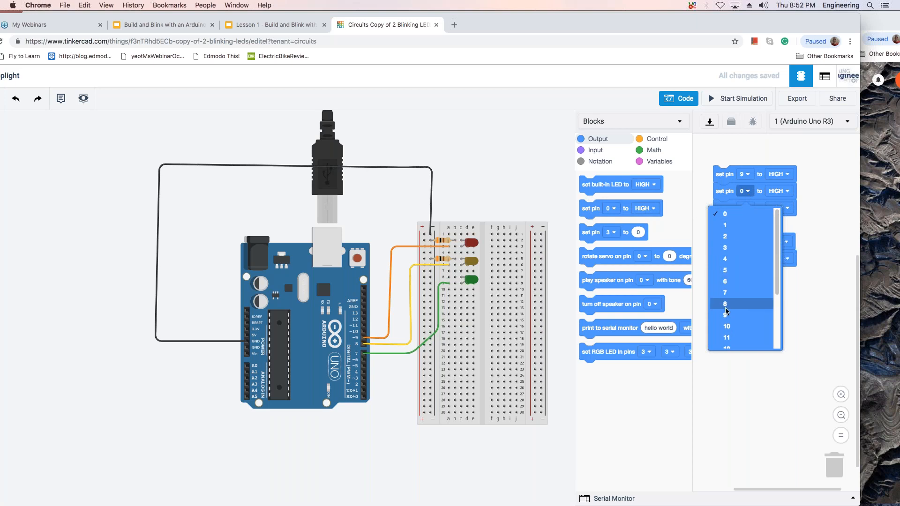
click(725, 304)
click(748, 209)
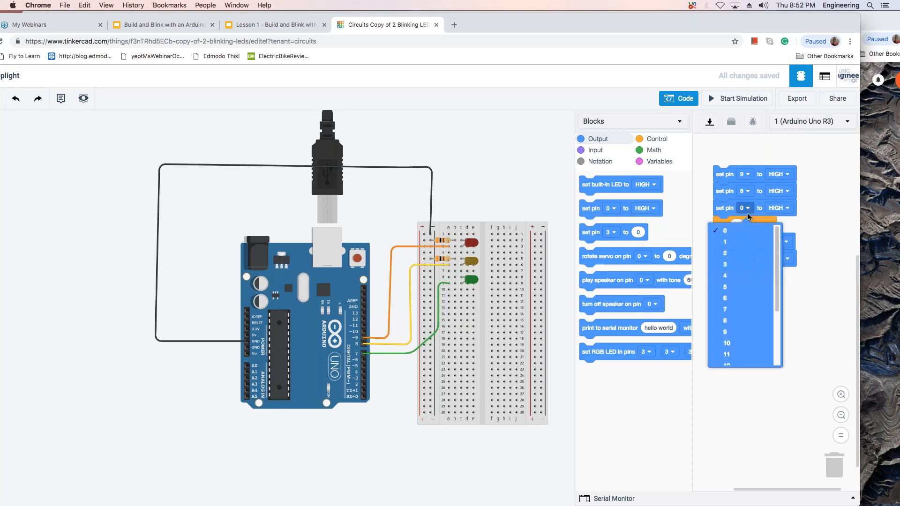
click(726, 310)
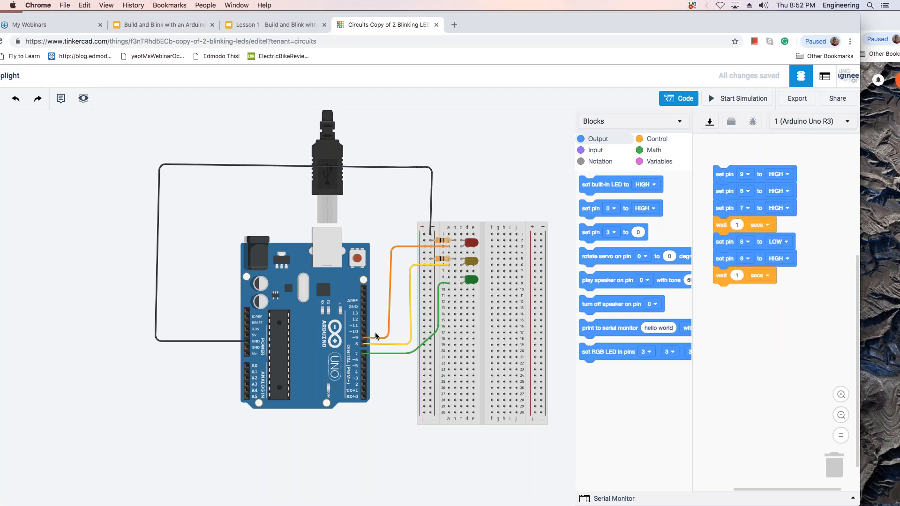
Set the new pin 8 and pin 7 blocks to LOW.
click(779, 208)
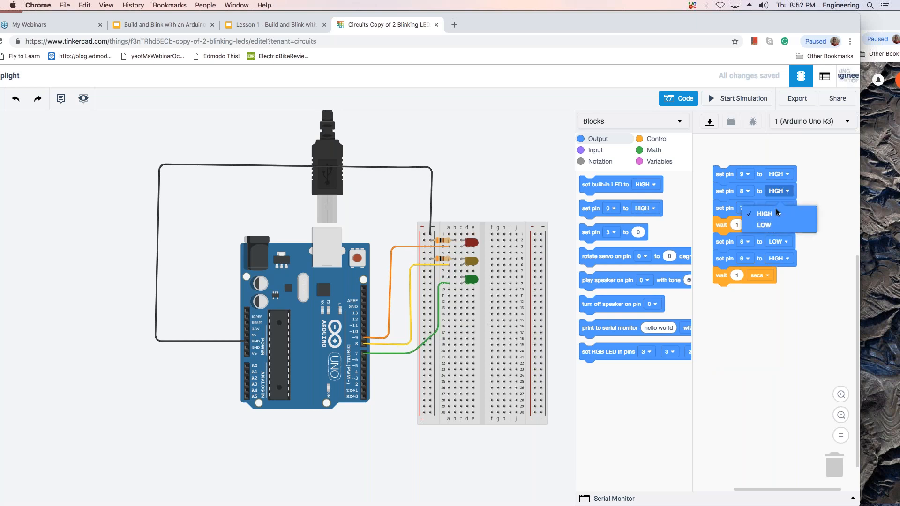
click(777, 224)
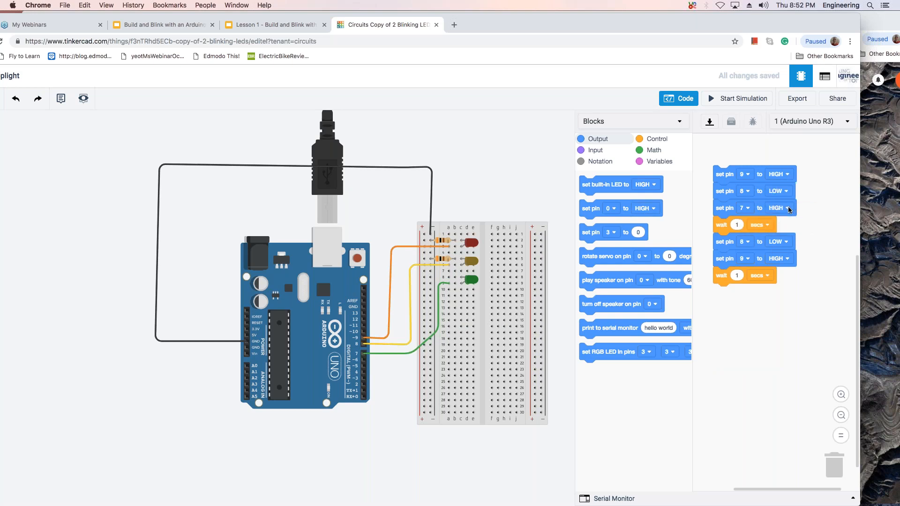
click(788, 208)
click(774, 241)
Set the first wait to 4 seconds, then run the simulation to test the red light and stop it.
click(741, 225)
text(4)
click(798, 231)
click(724, 100)
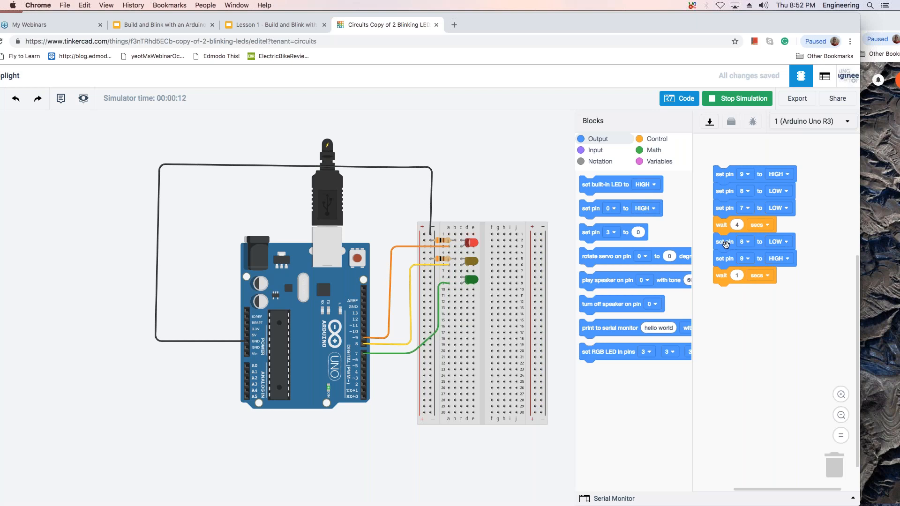
click(724, 106)
Detach the old pin 8 and 9 blocks and add duplicates of pin 8 LOW, pin 7 LOW and wait 4 below the first wait.
drag(734, 244, 745, 348)
right_click(756, 183)
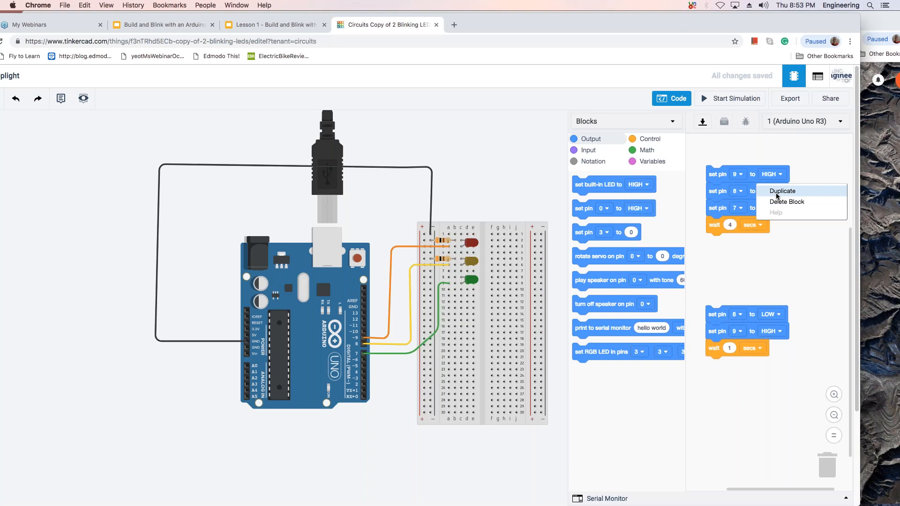
click(776, 192)
drag(778, 197, 736, 241)
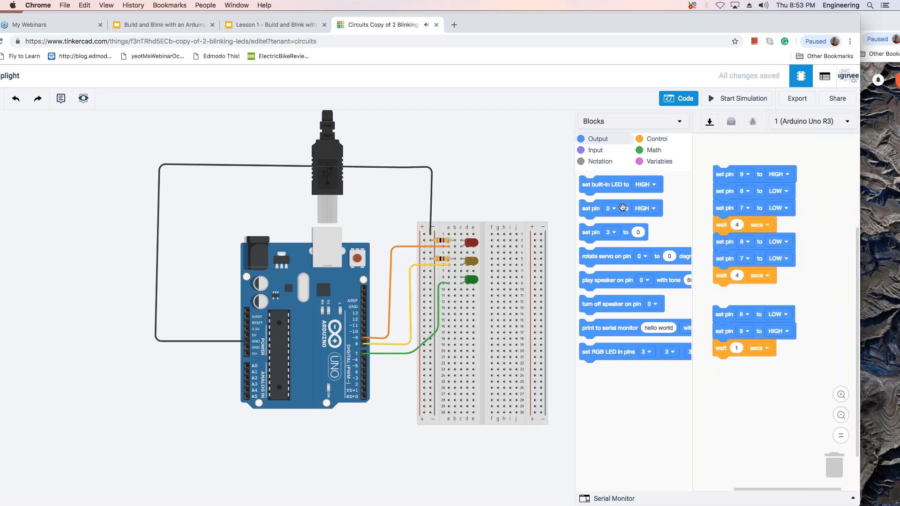
Insert a set pin block at the start of the second group and set it to pin 9 LOW.
drag(613, 210, 747, 244)
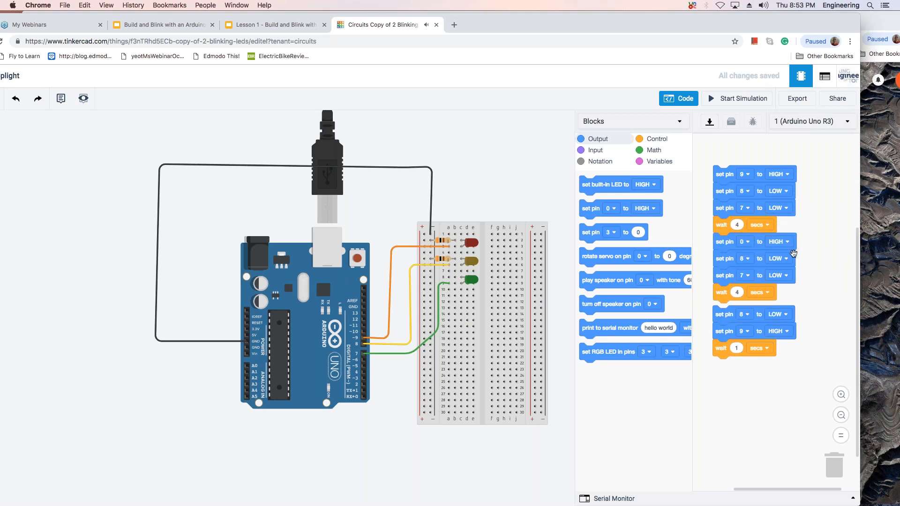
click(749, 243)
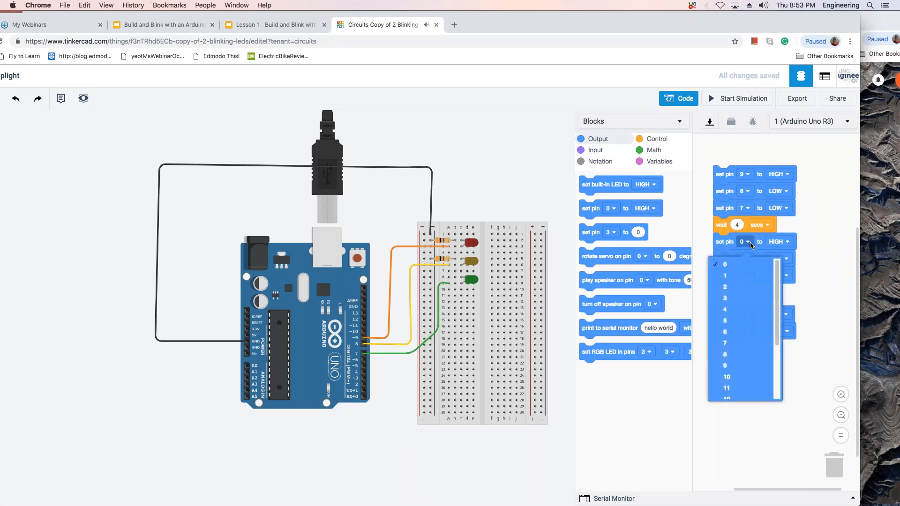
click(732, 365)
click(786, 242)
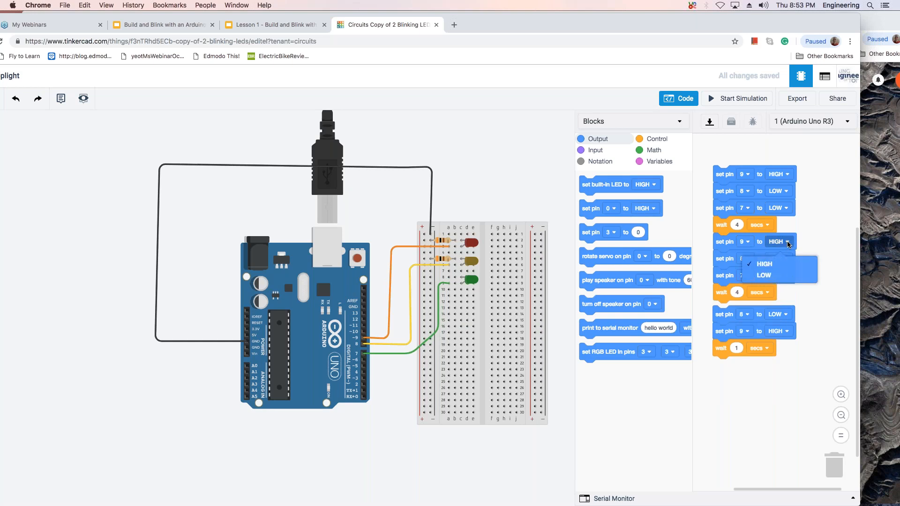
click(772, 275)
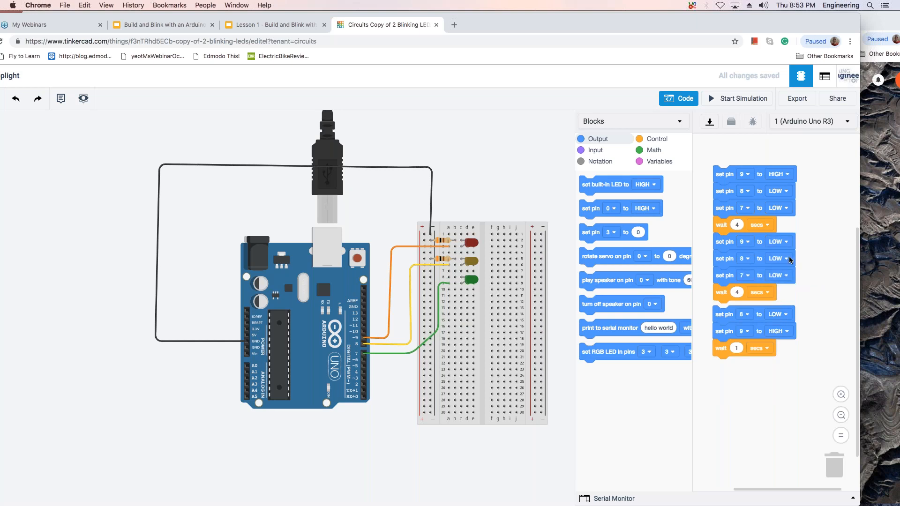
In the second group, set pin 8 to HIGH and the wait to 1 second.
click(788, 256)
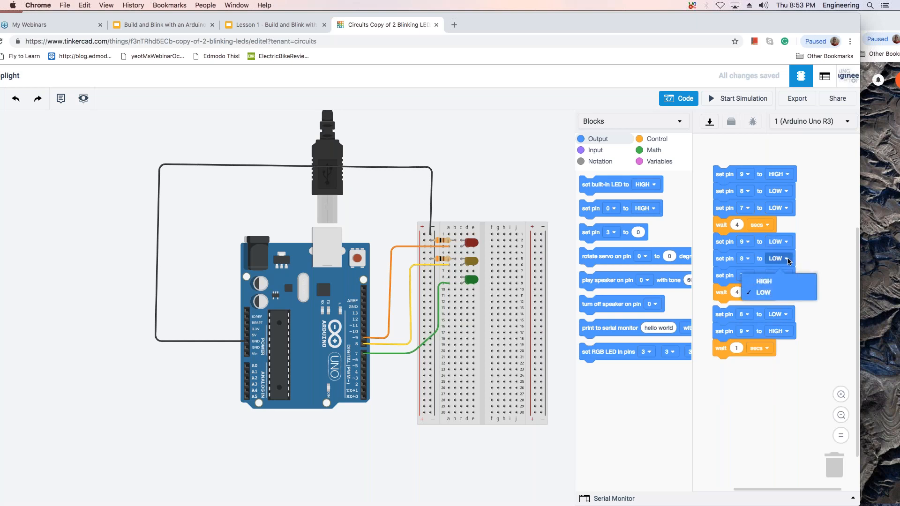
click(773, 282)
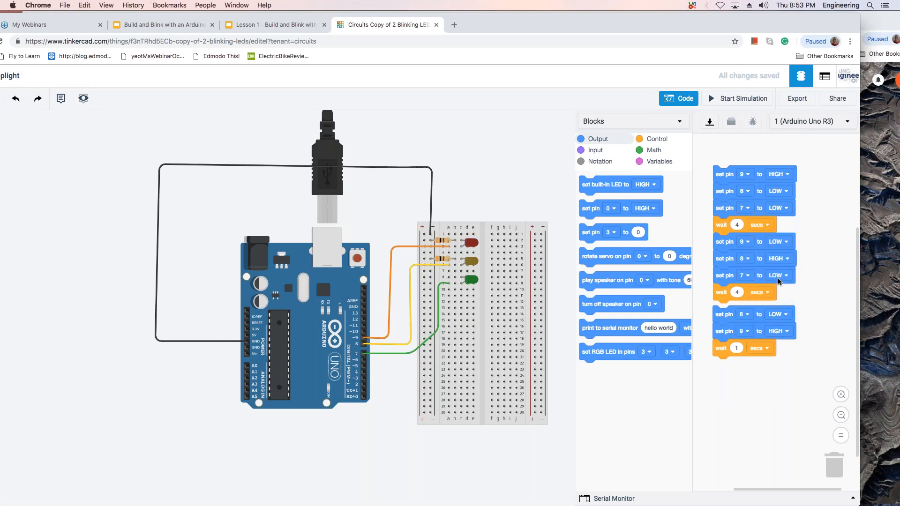
click(737, 292)
text(1)
Move the leftover blocks away from the program, then run the simulation to check the red and yellow sequence and stop it.
drag(724, 315, 730, 371)
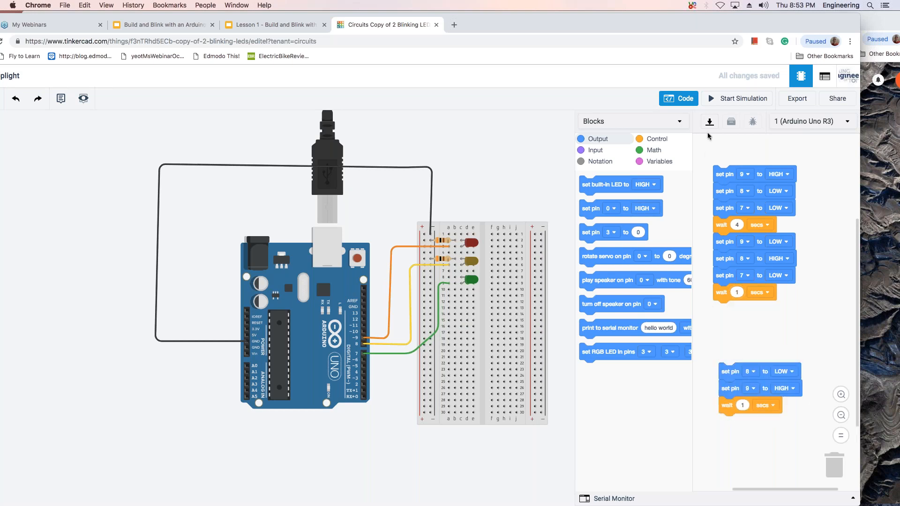
click(727, 102)
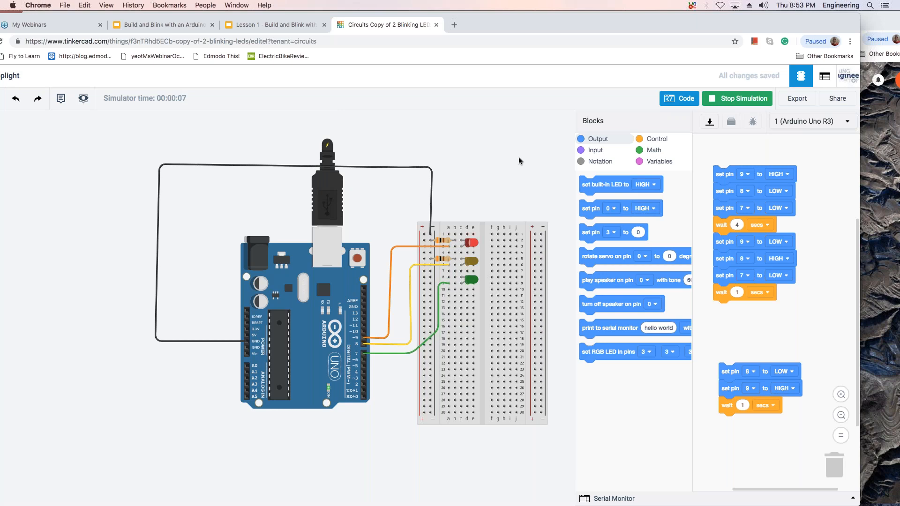
click(737, 99)
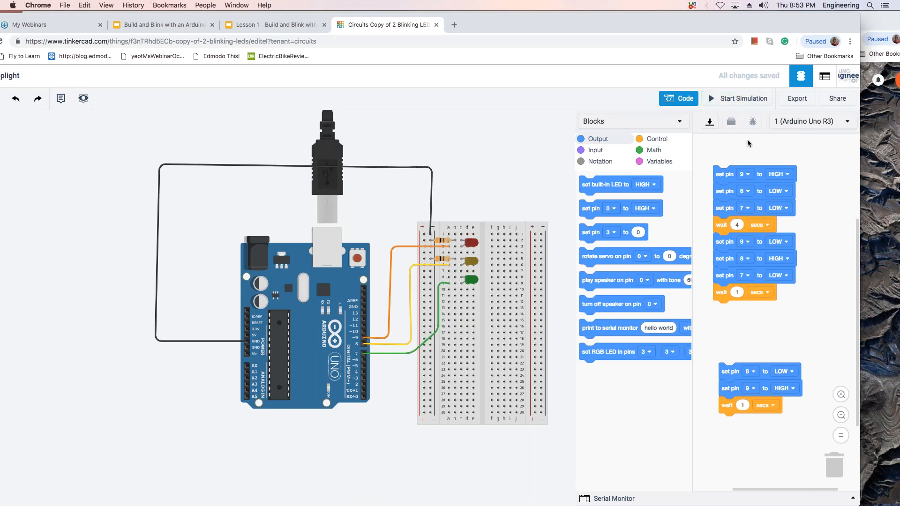
Add a set pin 9 block below the 1-second wait to start the third group.
drag(758, 370, 760, 336)
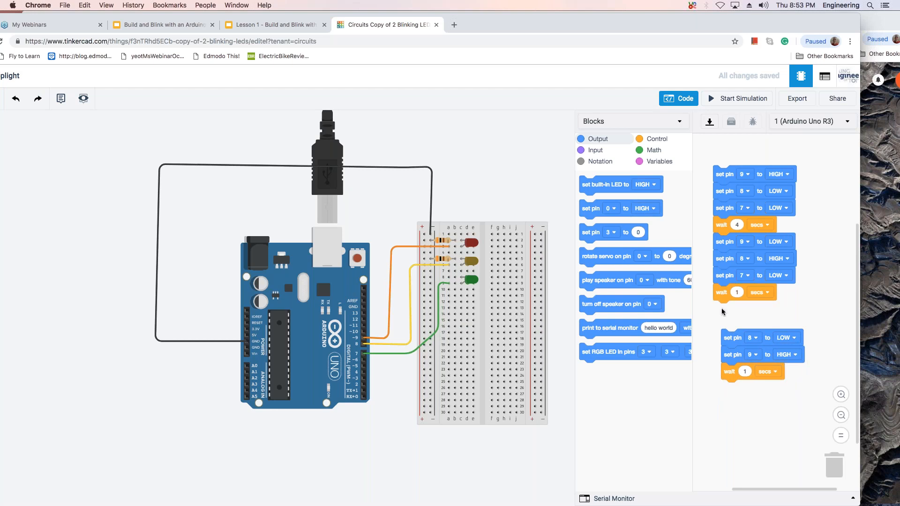
drag(754, 335, 748, 365)
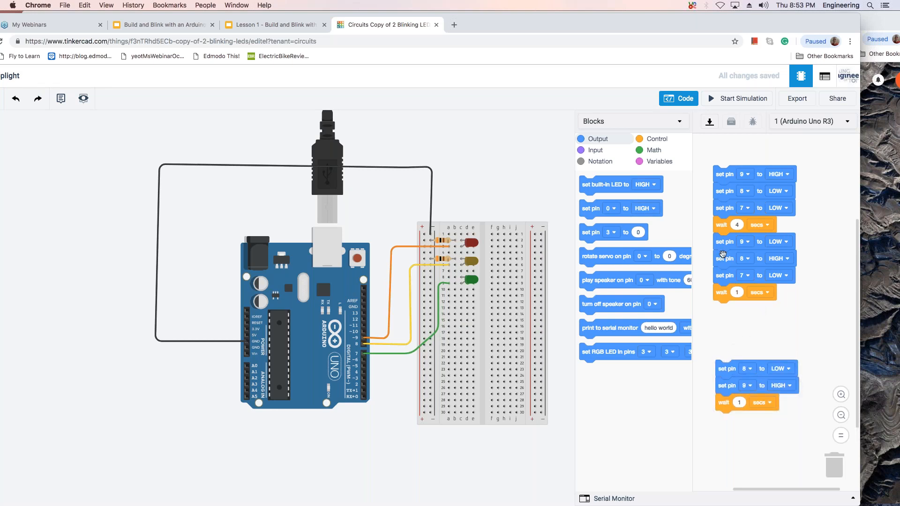
mouse_move(702, 232)
mouse_down()
mouse_move(719, 243)
mouse_move(705, 226)
mouse_up()
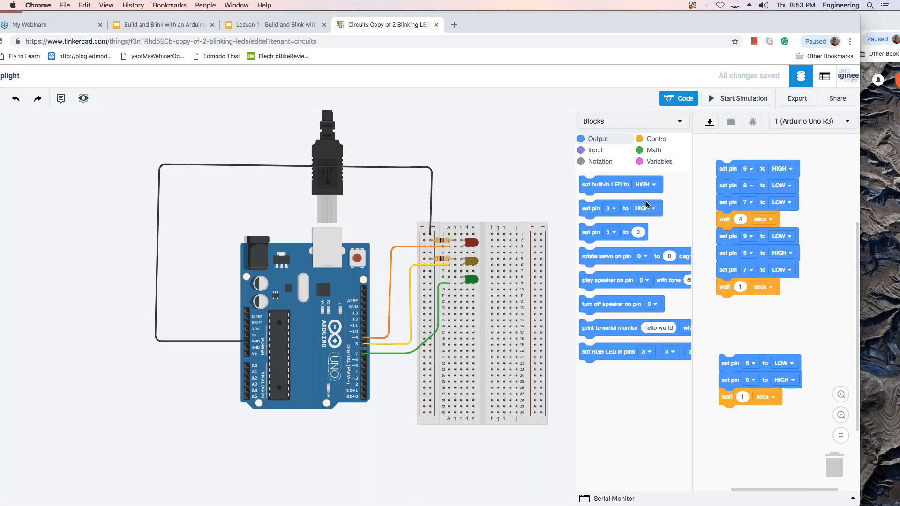
drag(603, 208, 741, 302)
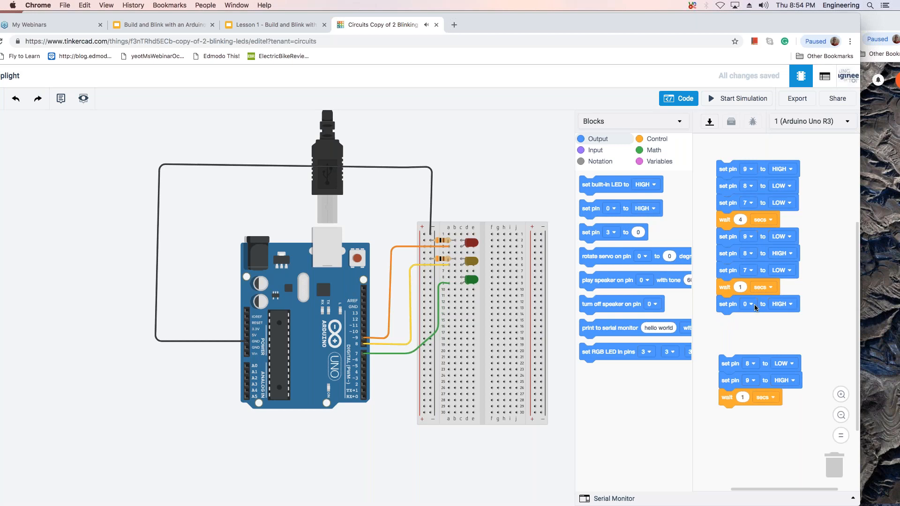
click(752, 303)
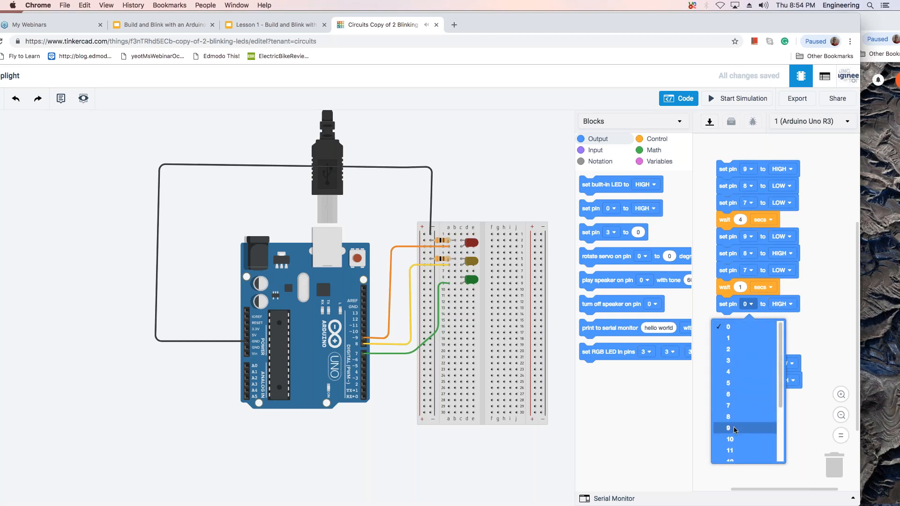
click(732, 427)
Attach the leftover blocks below the new pin 9 block and change their pin 9 to pin 7.
drag(764, 365, 759, 332)
click(752, 338)
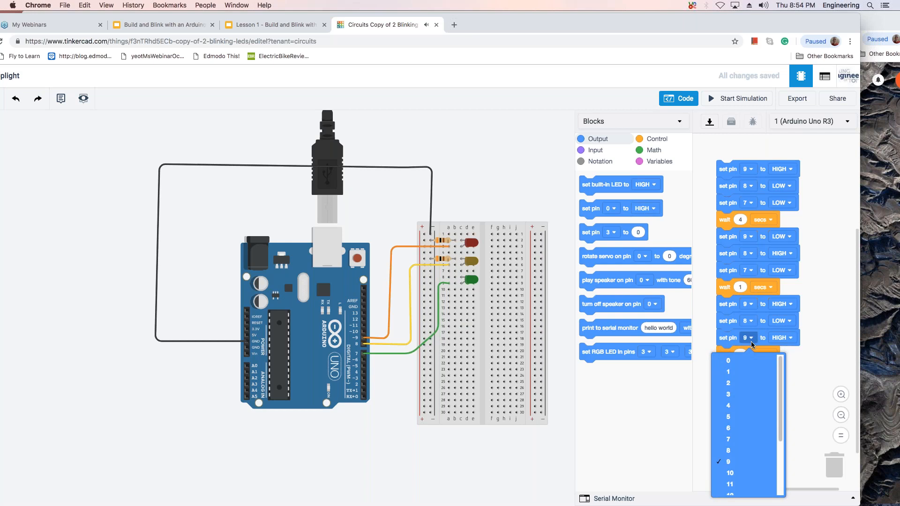
click(727, 441)
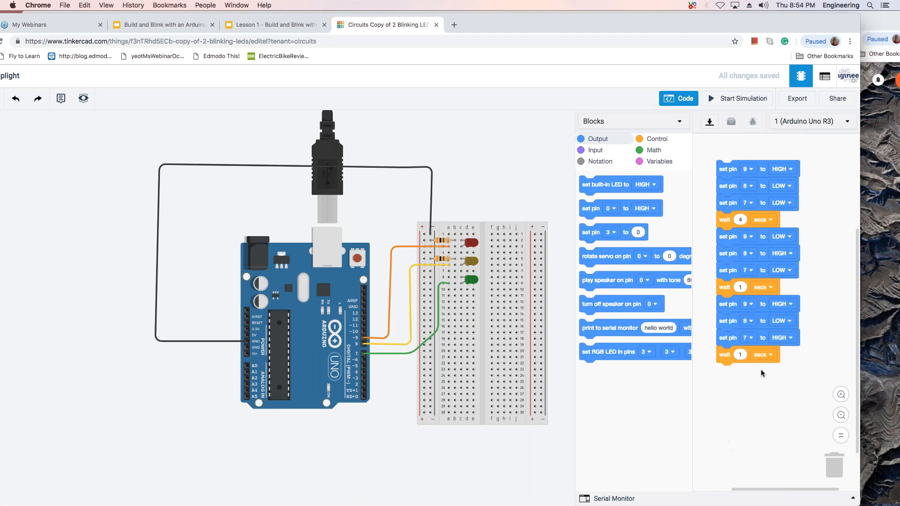
In the third group, set pin 9 to LOW and the wait to 3 seconds.
click(742, 355)
click(790, 307)
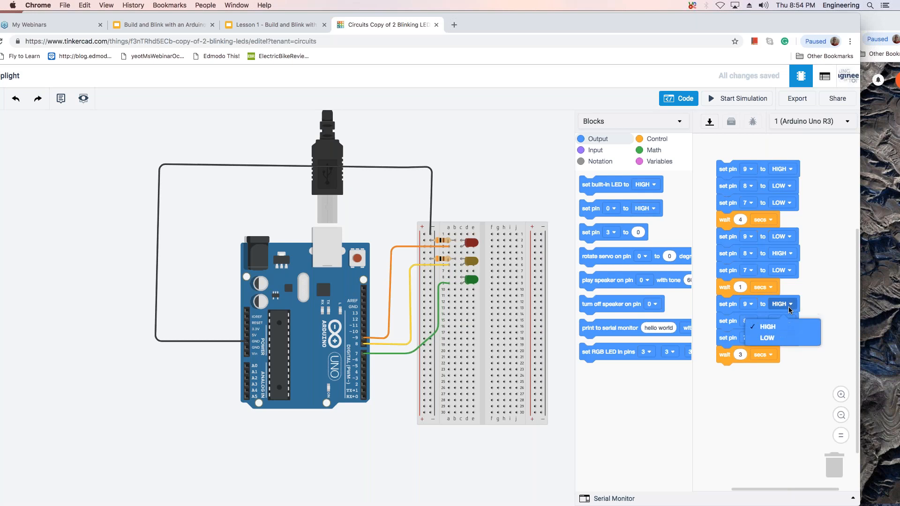
click(774, 342)
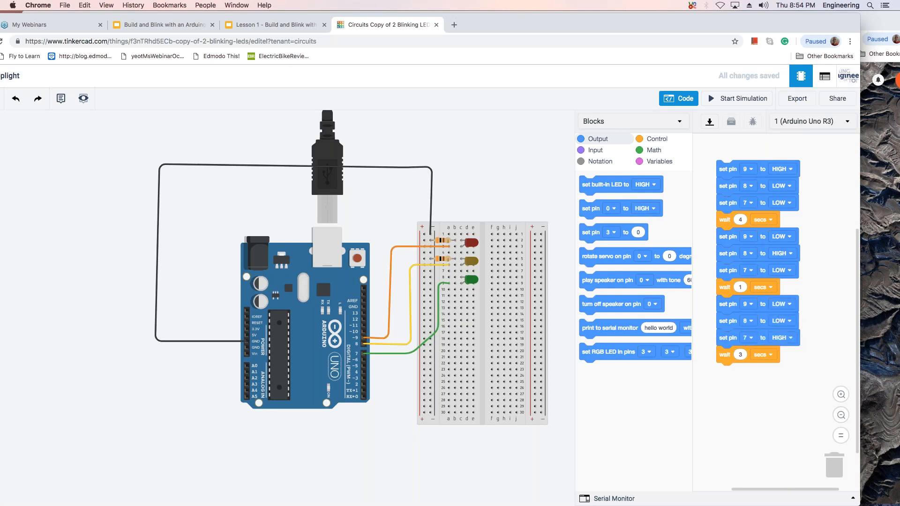
click(791, 322)
click(789, 340)
Run the simulation to check the full red, yellow and green sequence, then stop it.
click(725, 99)
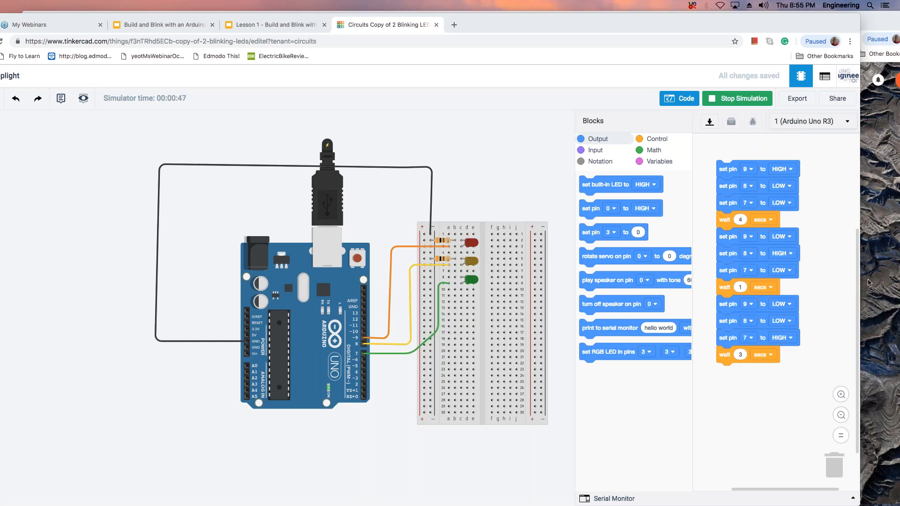
click(755, 101)
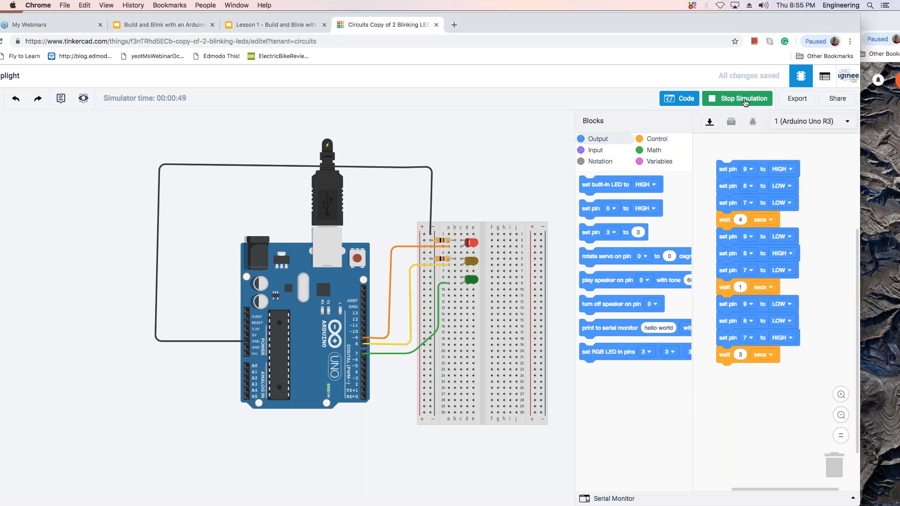
click(745, 103)
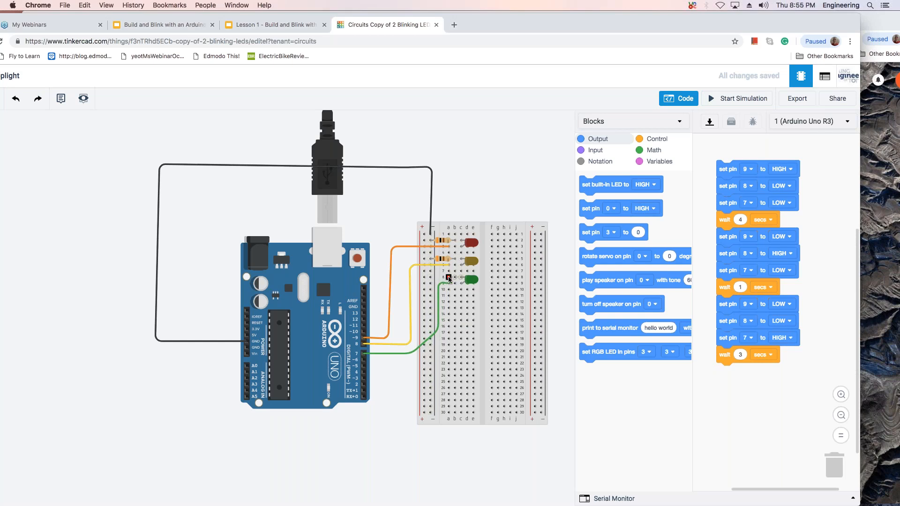
Try wiring the green LED's row 8 straight to the negative rail, test it in the simulation and remove the wire.
click(431, 278)
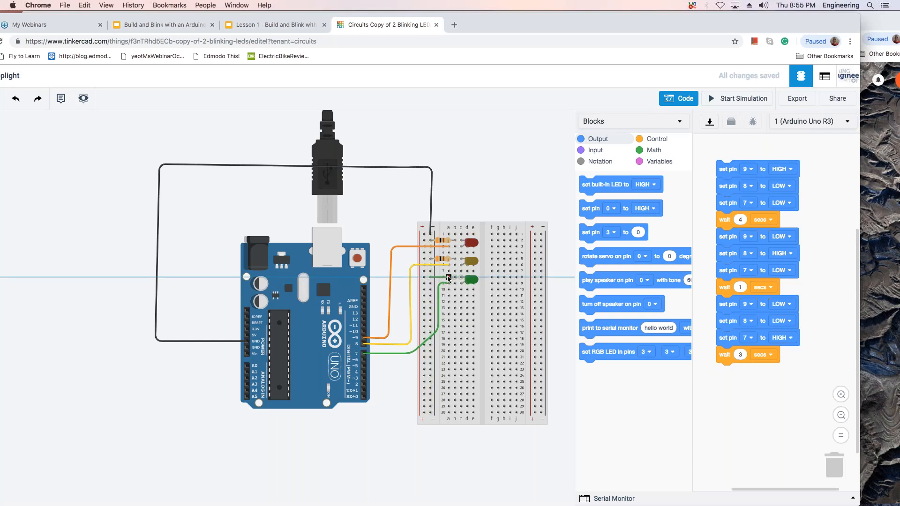
click(448, 278)
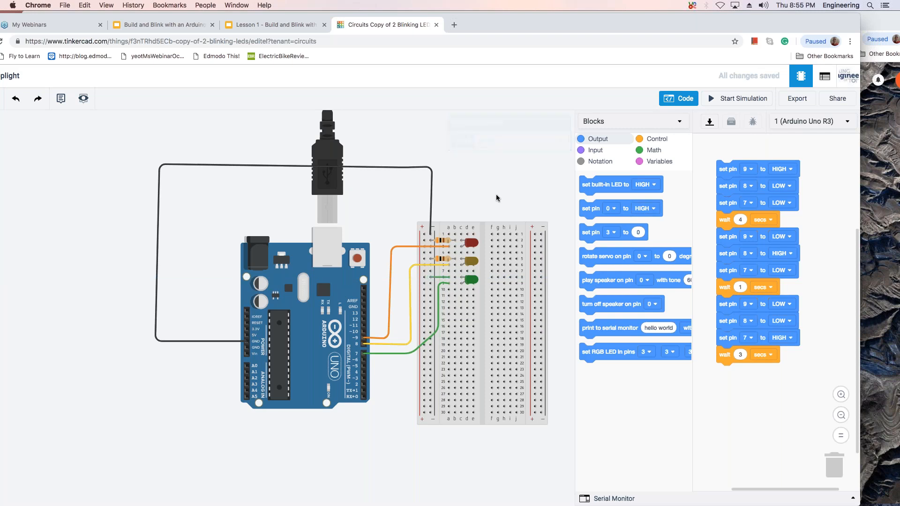
click(743, 100)
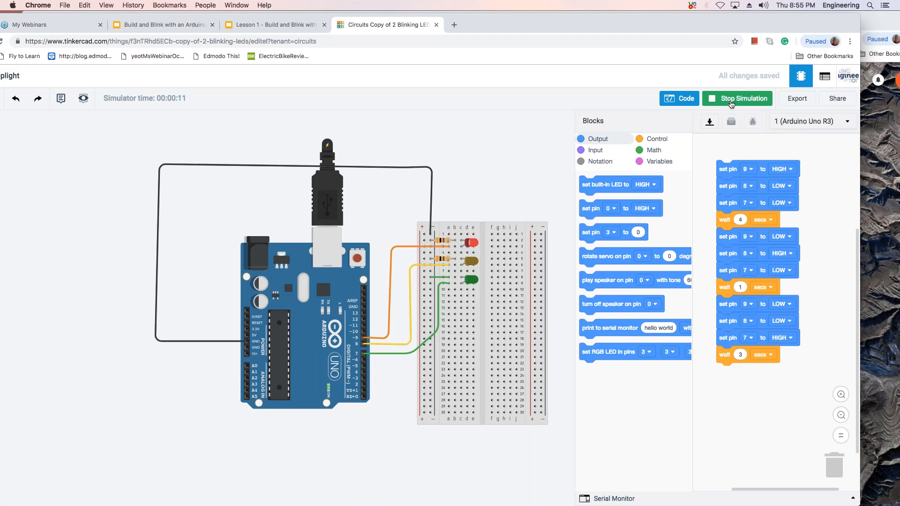
click(729, 101)
click(435, 279)
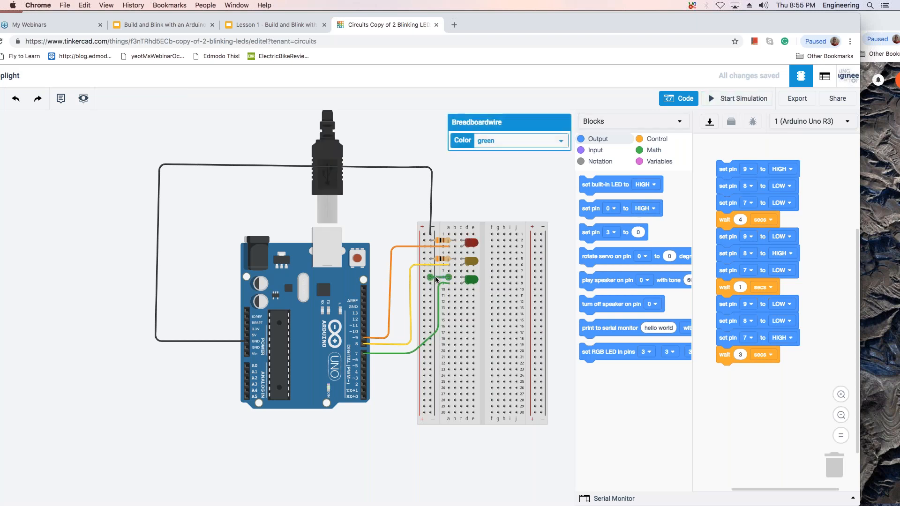
key(Delete)
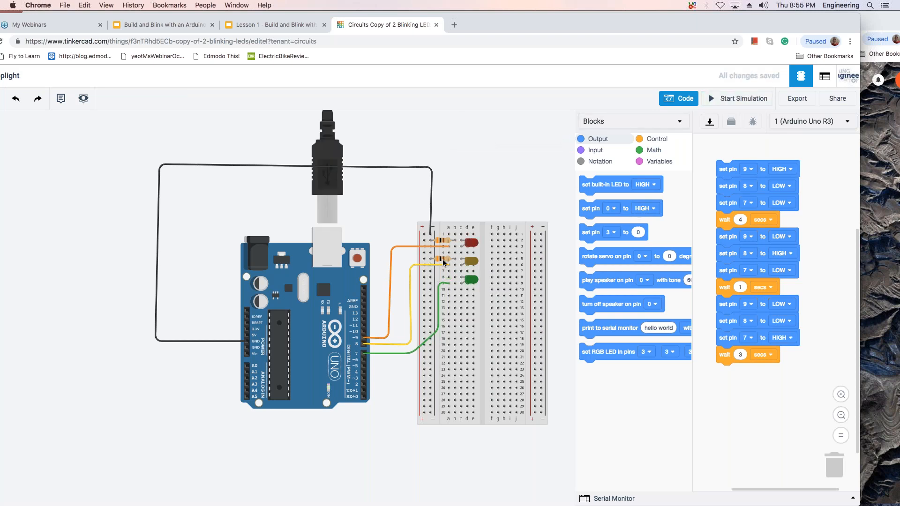
Check the yellow LED's resistor properties, then add a new resistor beside the breadboard and rotate it to horizontal.
click(443, 261)
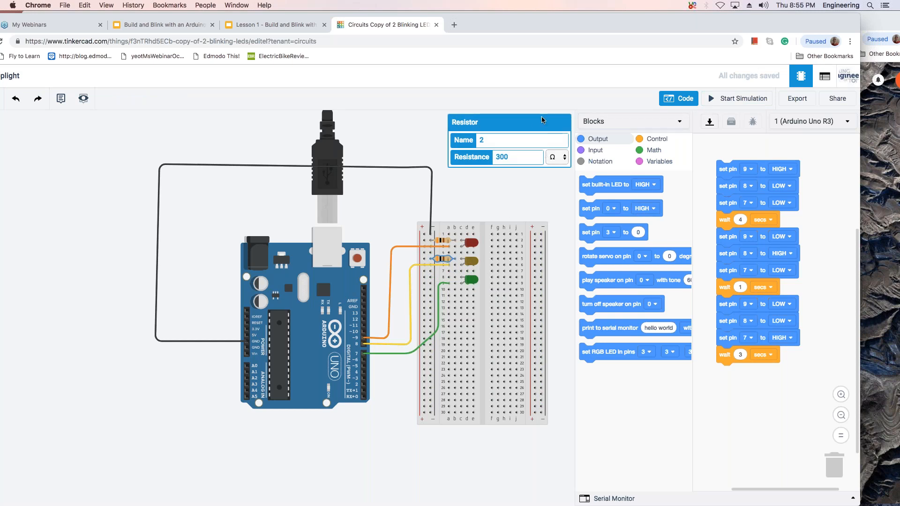
click(526, 196)
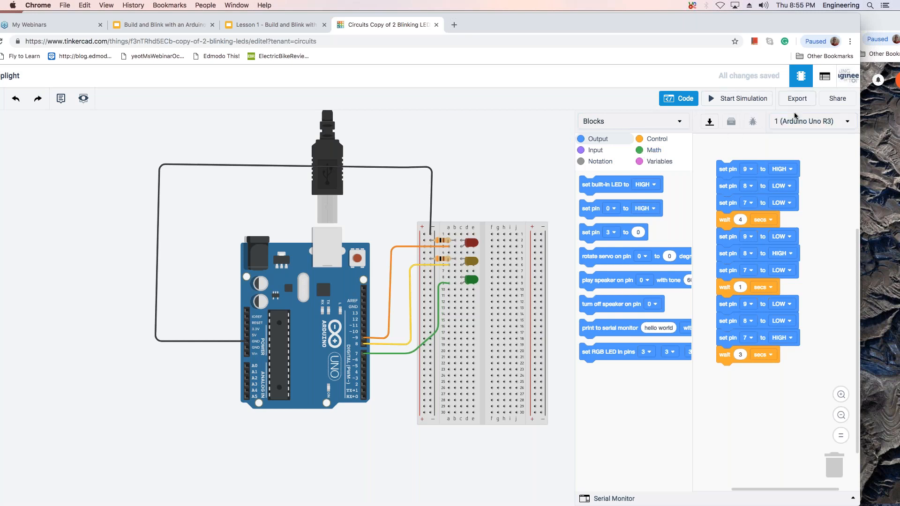
click(675, 99)
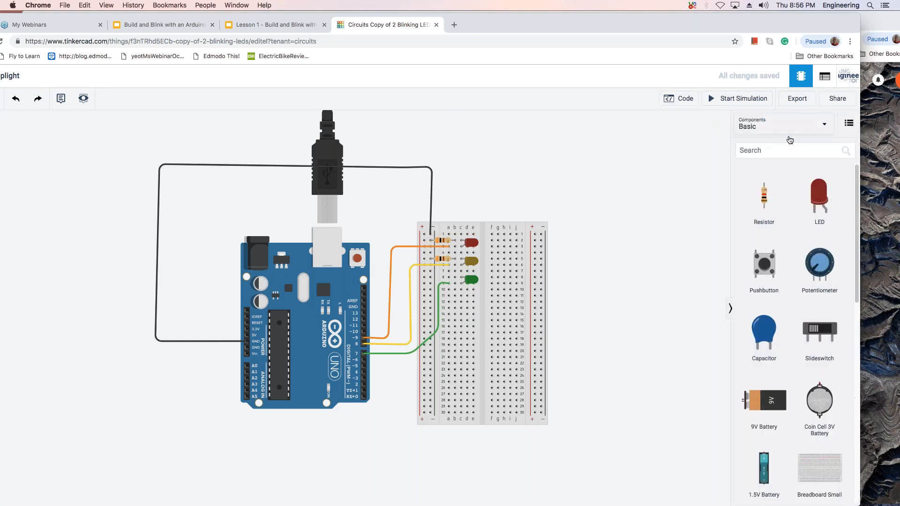
drag(764, 197, 634, 201)
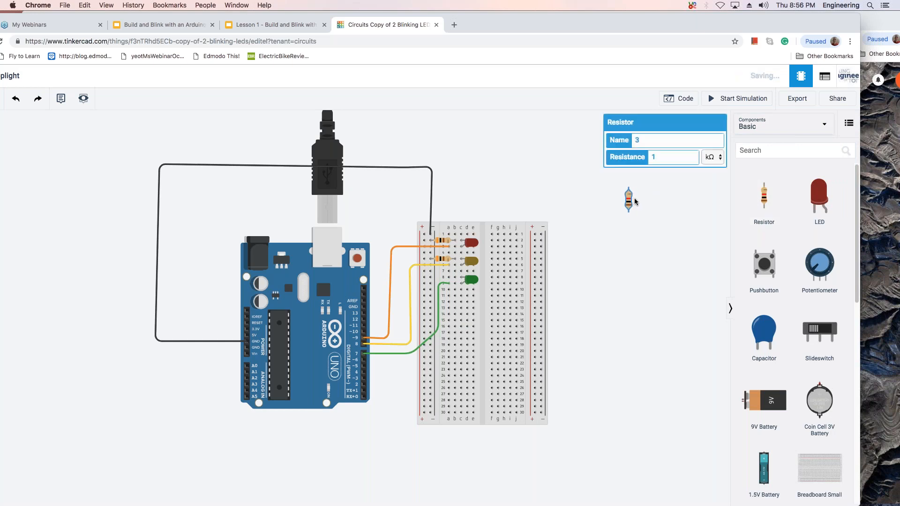
key(r)
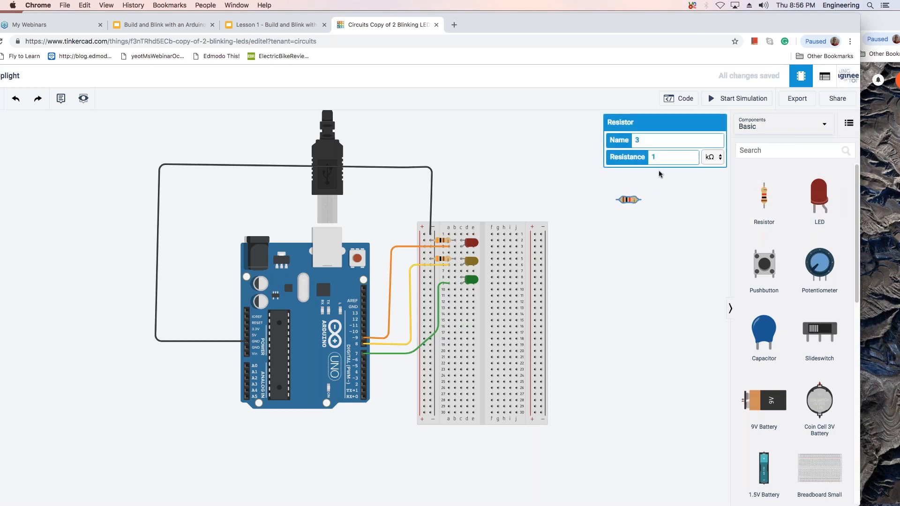
Set the new resistor to 300 Ω and place it between the negative rail and the green LED's row 8.
click(720, 158)
click(710, 149)
click(666, 158)
key(BackSpace)
text(300)
drag(628, 199, 444, 285)
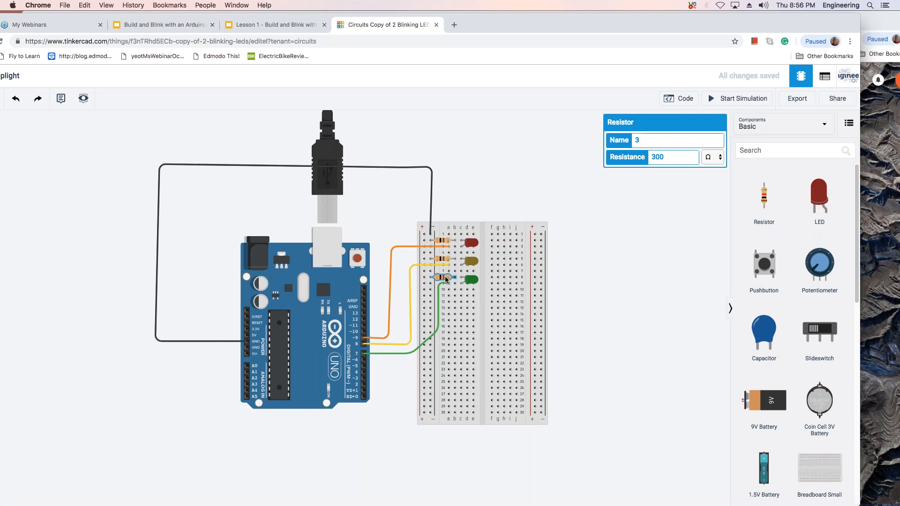
click(545, 271)
Run the simulation with the green LED's resistor in place to check all three lights, and stop it.
scroll(637, 233, up, 1)
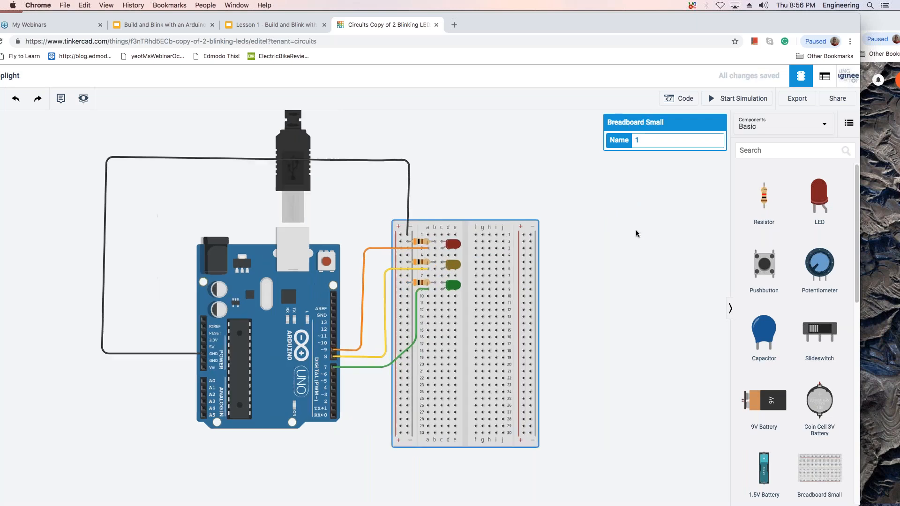
click(636, 233)
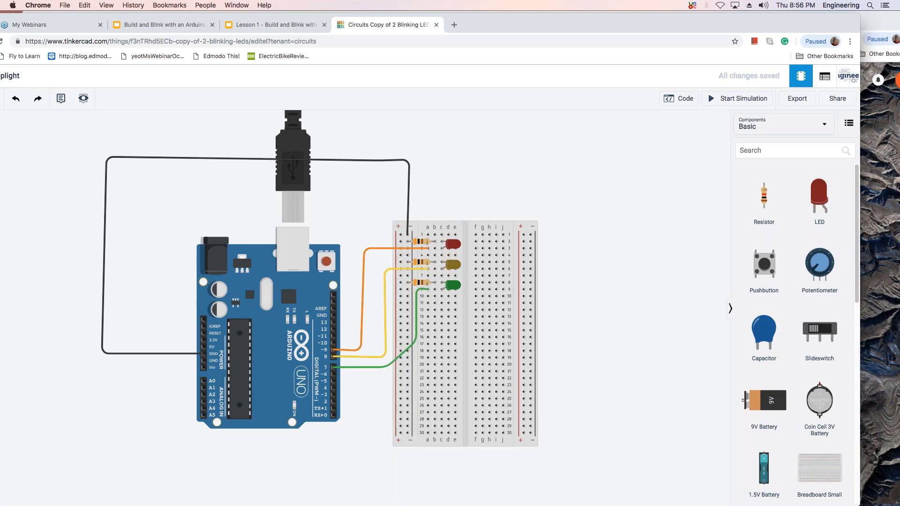
click(730, 98)
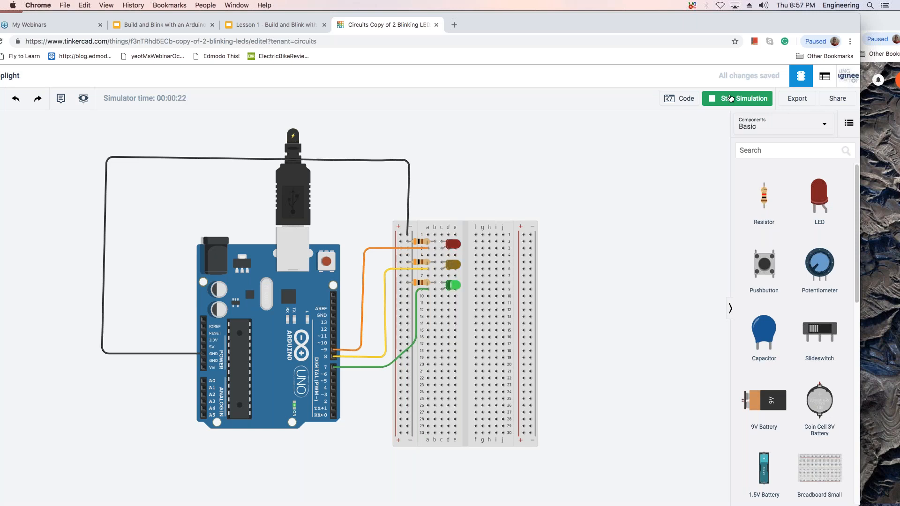
click(730, 97)
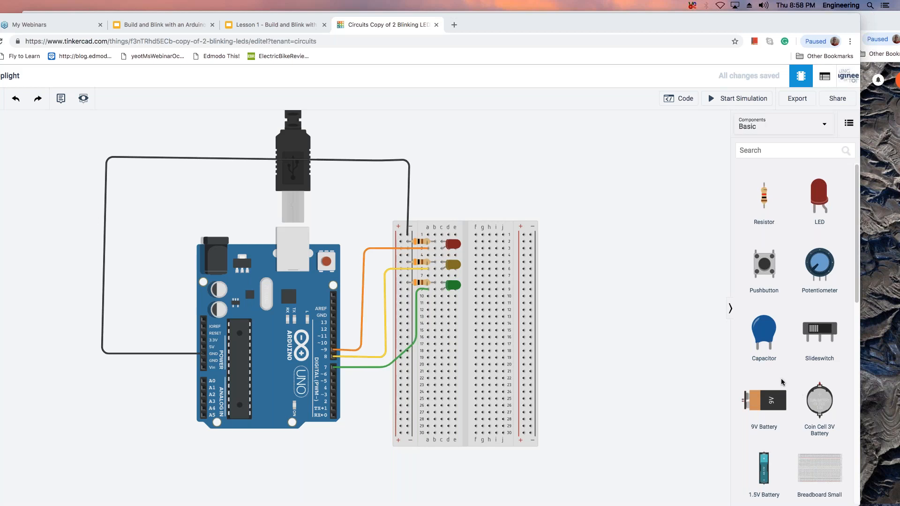
Inspect the red LED's resistor properties up close and reopen the block code.
scroll(675, 323, up, 2)
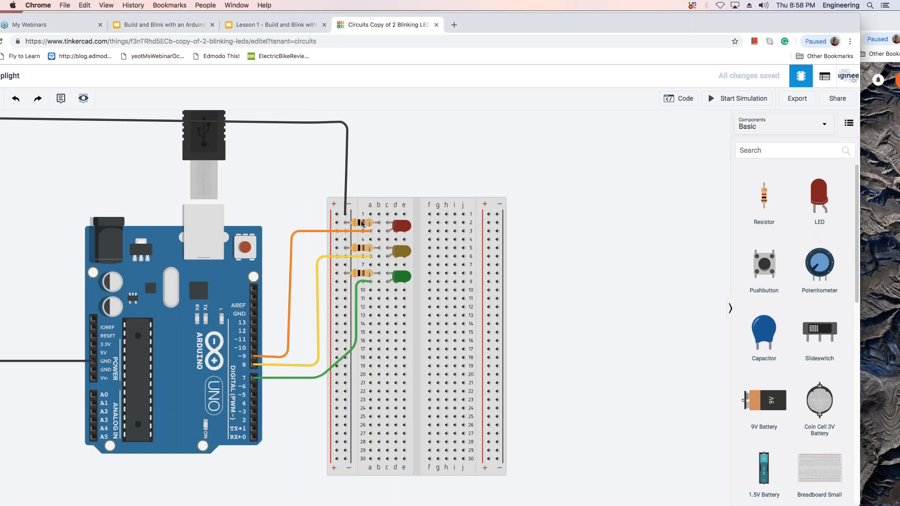
click(362, 223)
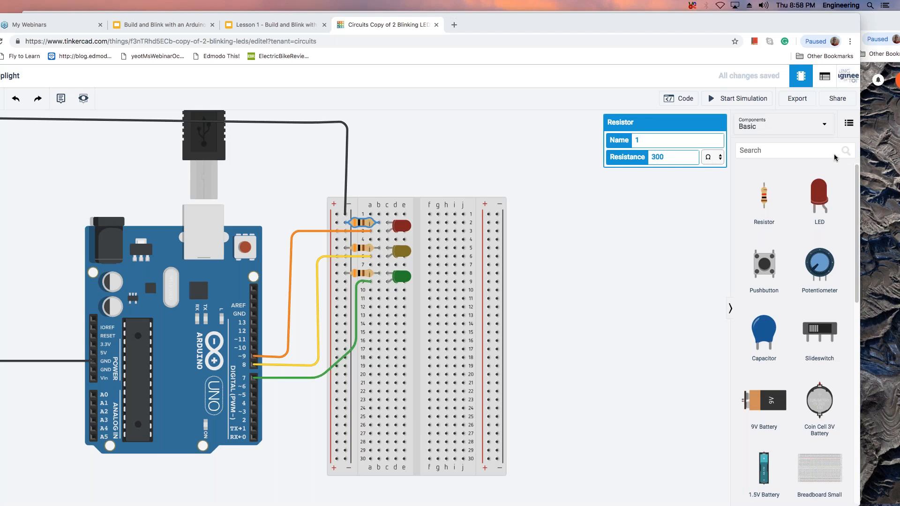
click(673, 97)
click(676, 99)
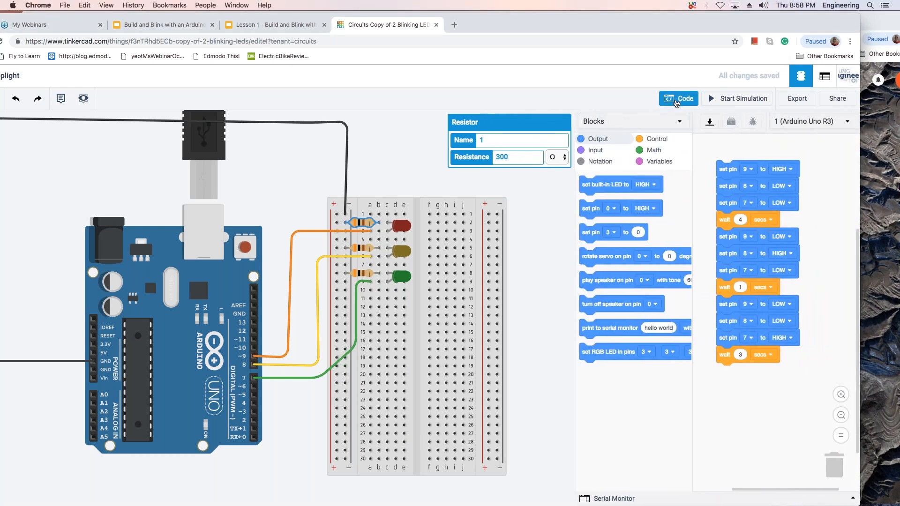